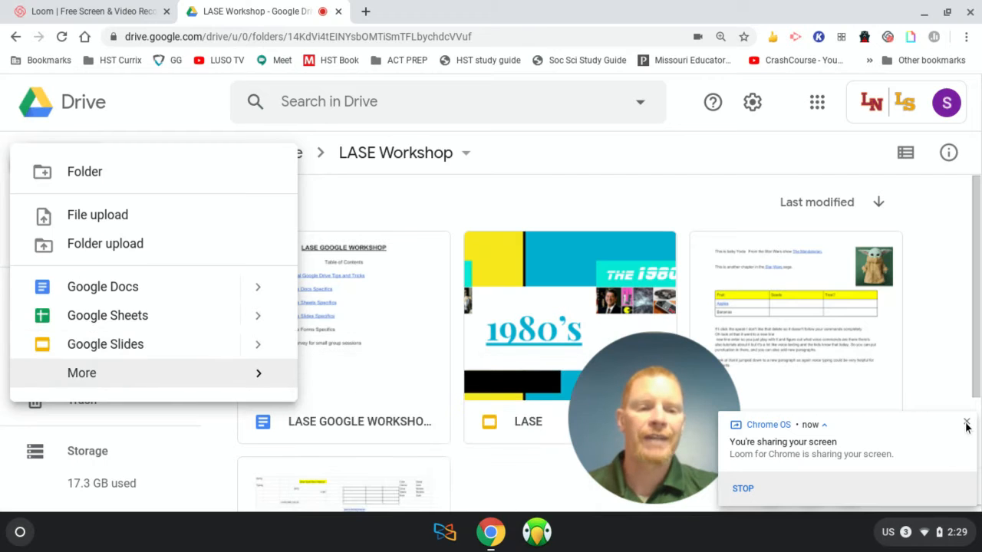
Create a new blank Google Form in the LASE Workshop folder.
left_click(966, 426)
left_click(61, 178)
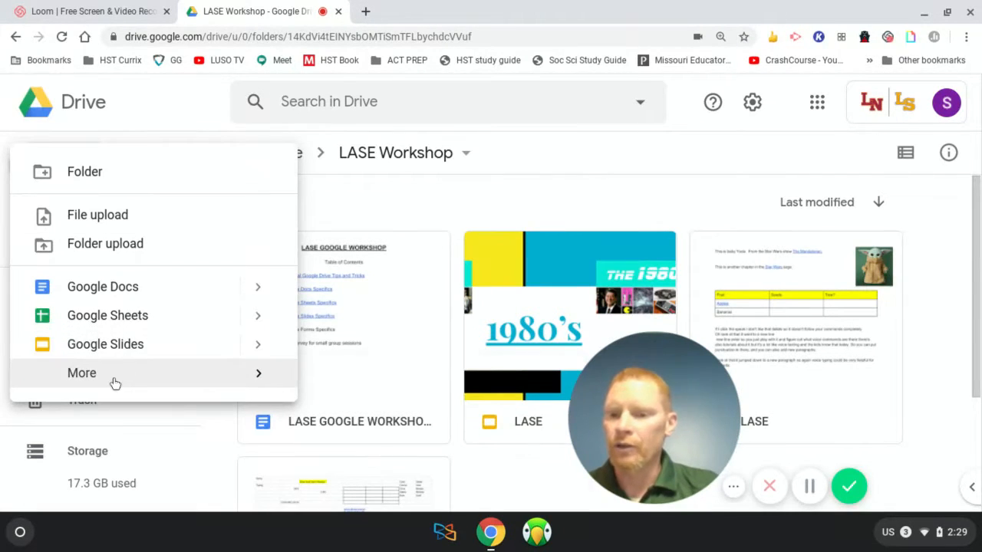
mouse_move(122, 385)
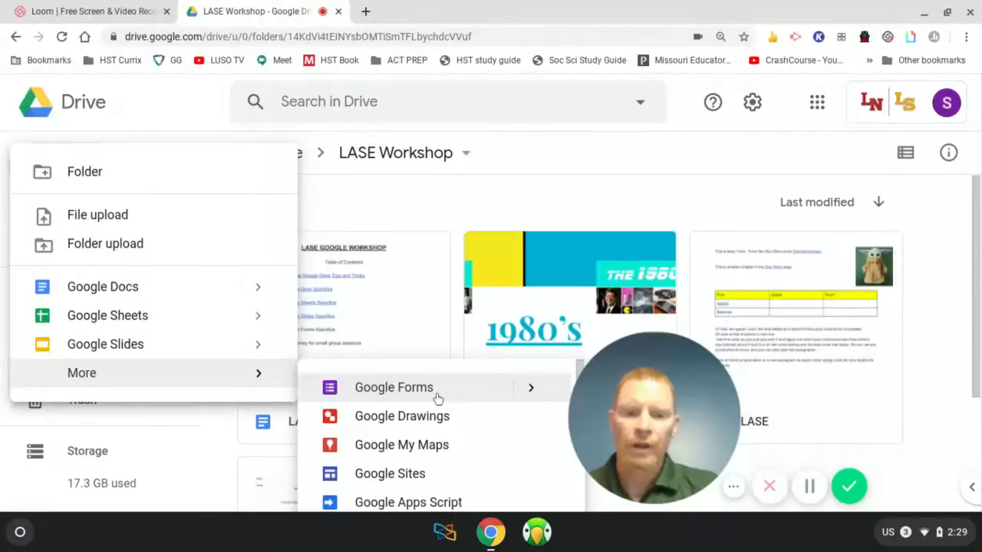
left_click(393, 387)
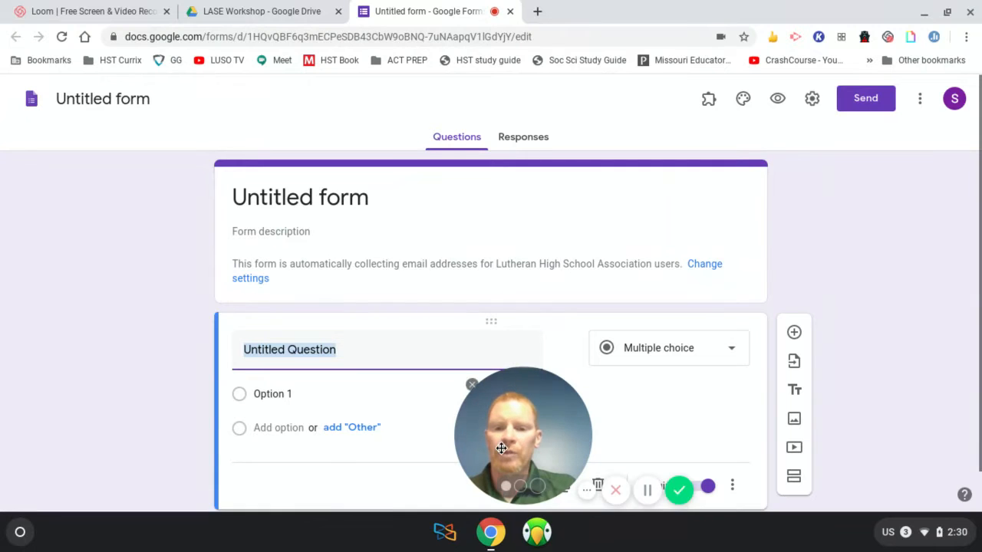
left_click_drag(502, 445, 8, 503)
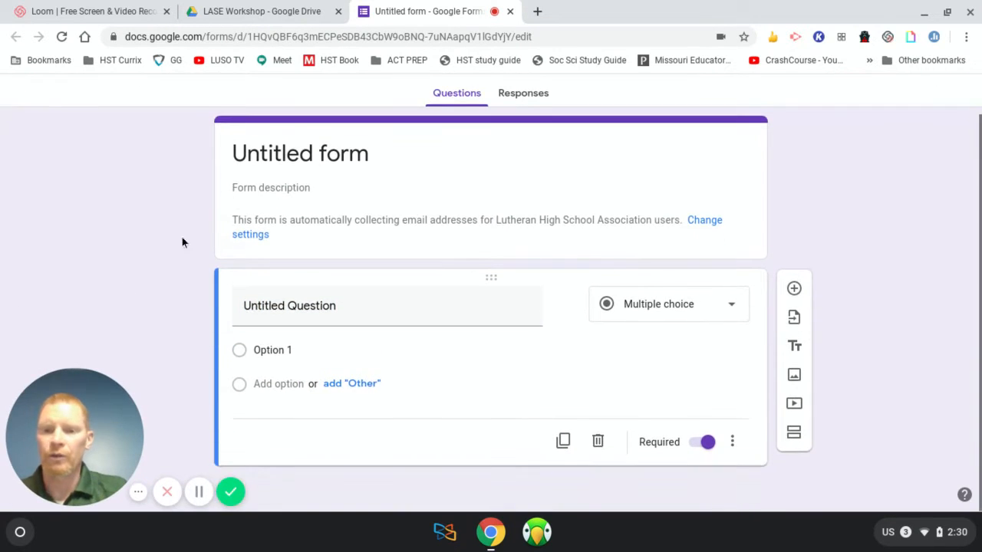
Name the form LASE PRACTICE FORM and apply the same name as its title heading.
scroll(438, 228, "up", 1)
left_click(122, 100)
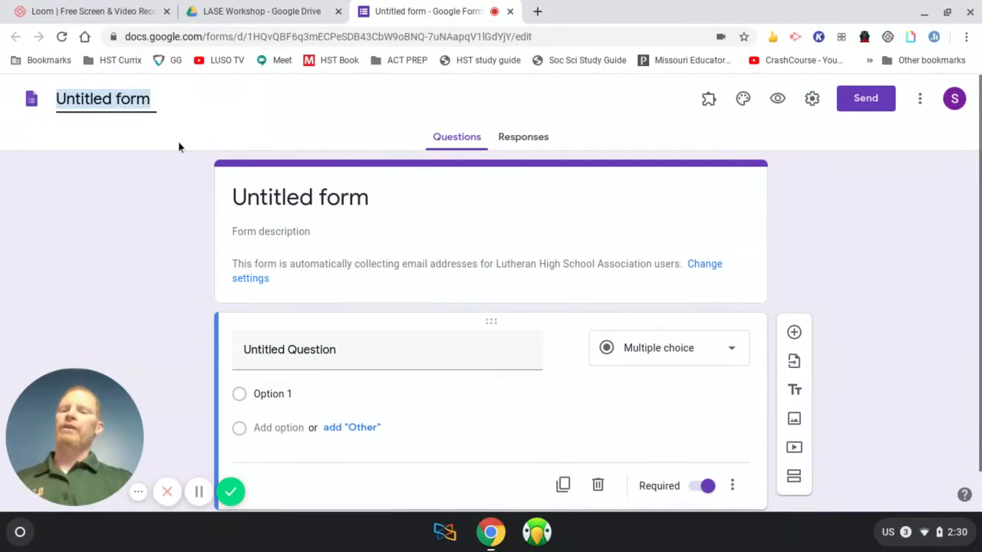
type("LASE")
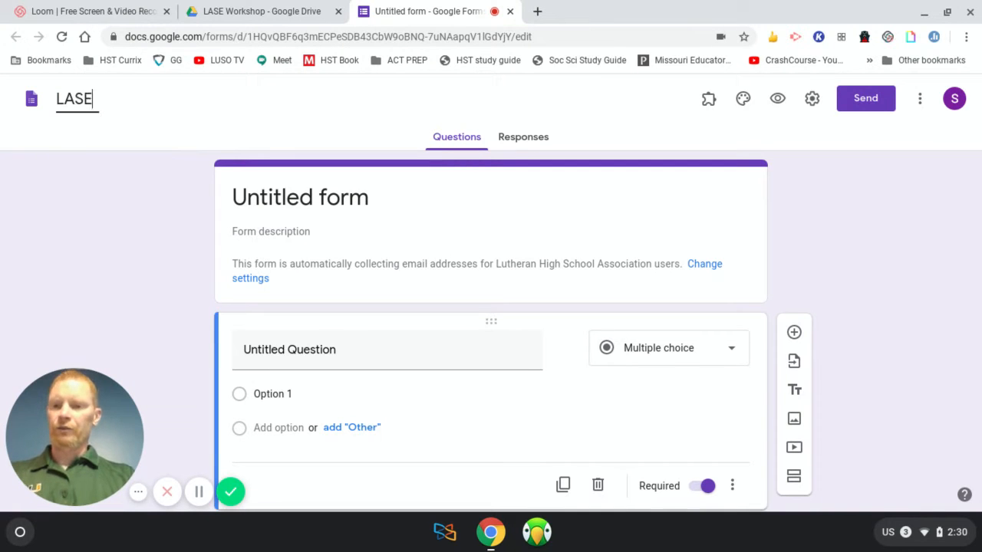
type(" PRACTICE FORM")
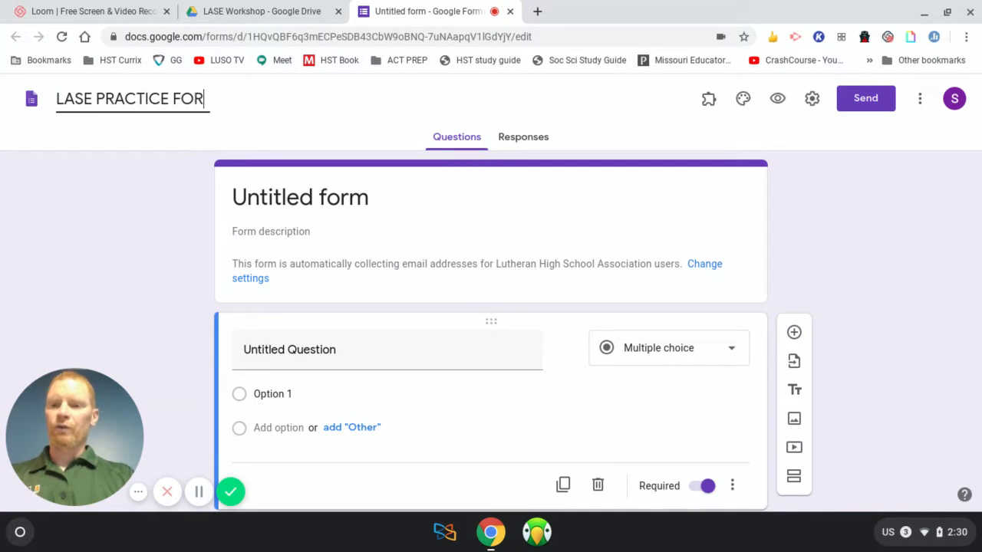
left_click(349, 201)
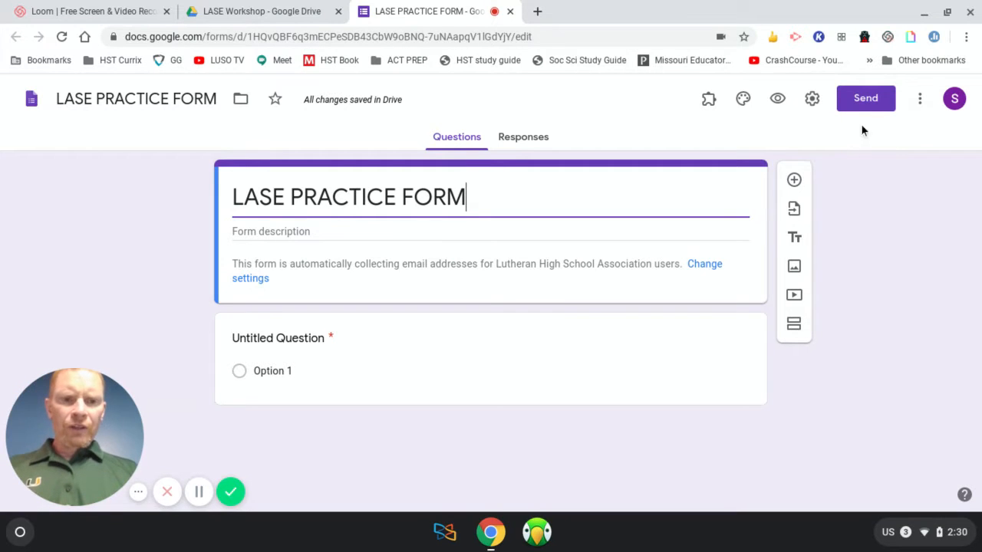
left_click(919, 98)
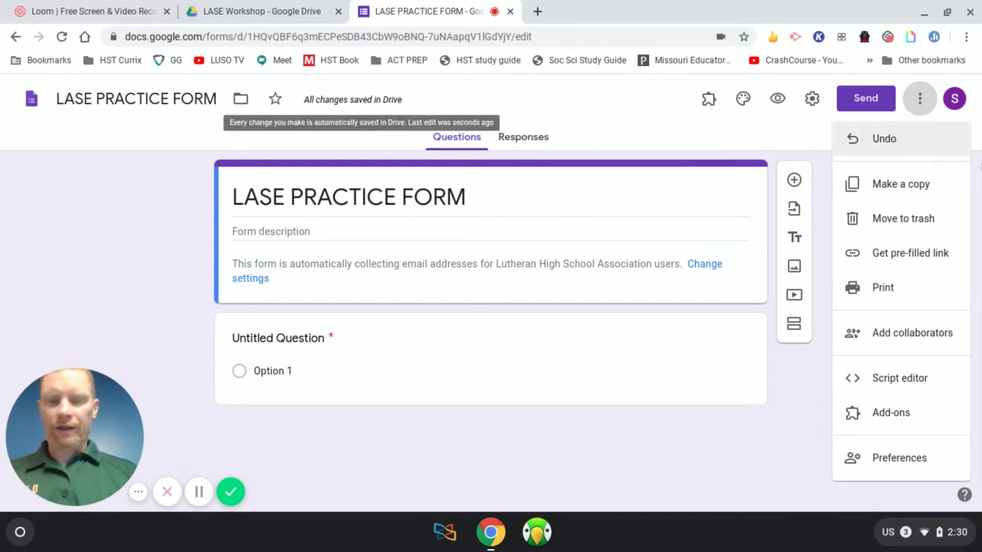
left_click(637, 123)
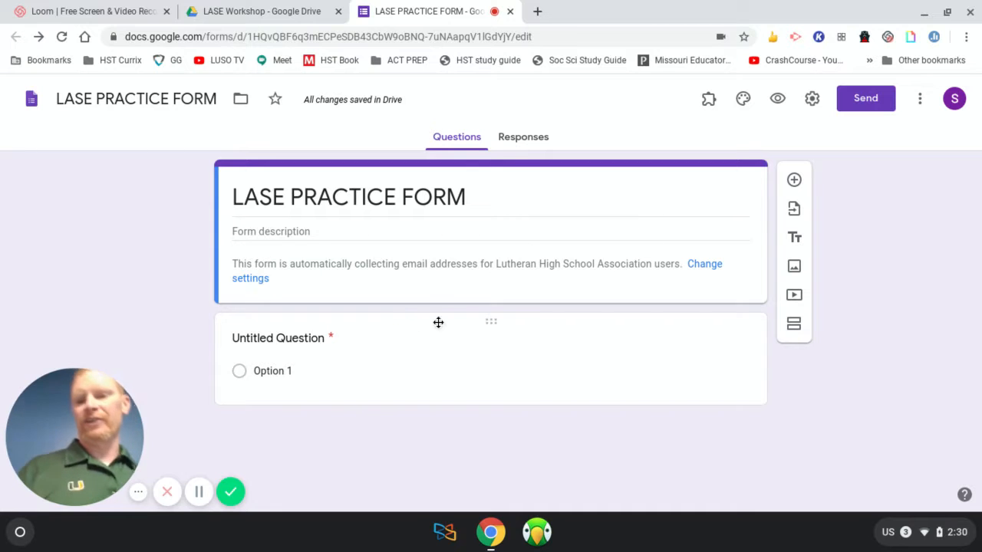
left_click(414, 189)
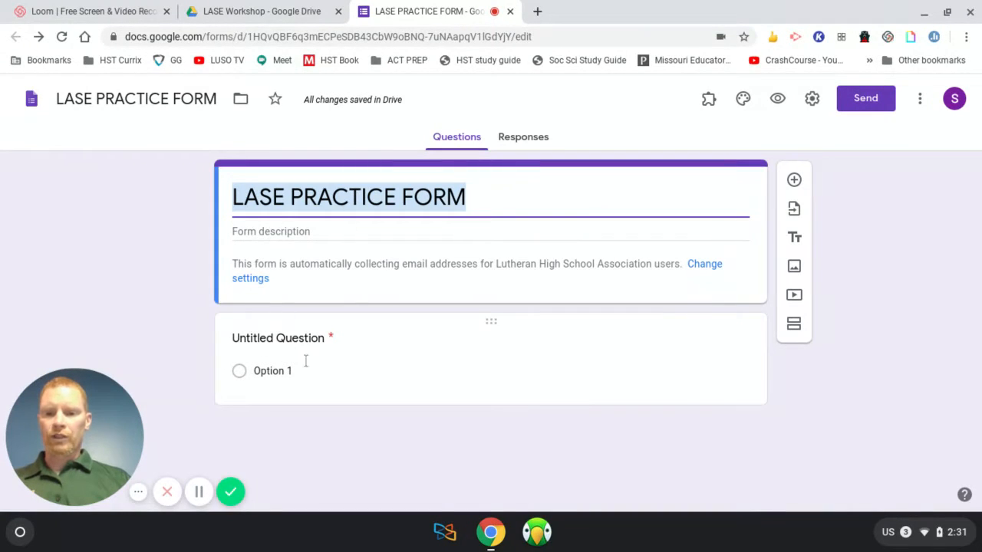
Replace the untitled question's text with "What is the capital of Missouri?".
left_click(282, 342)
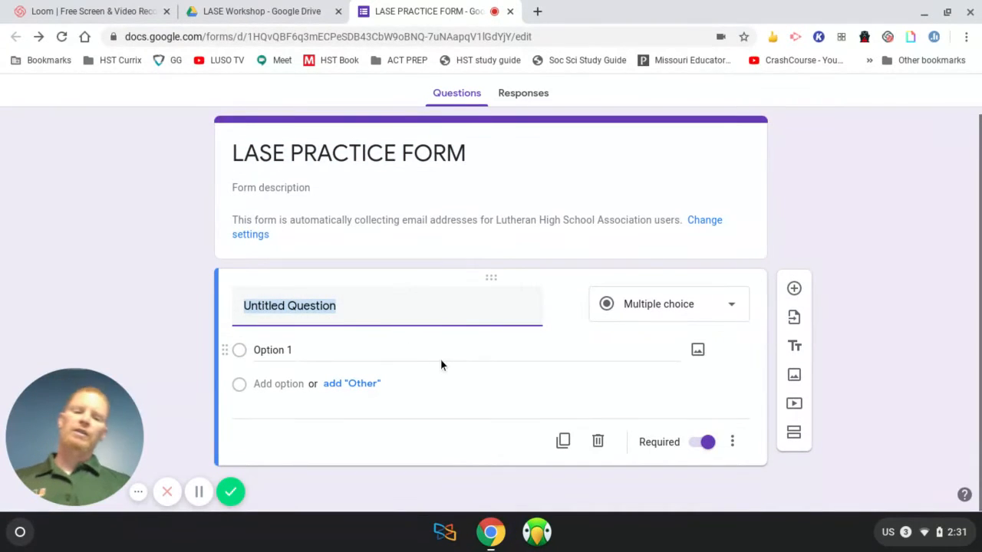
type("What is the")
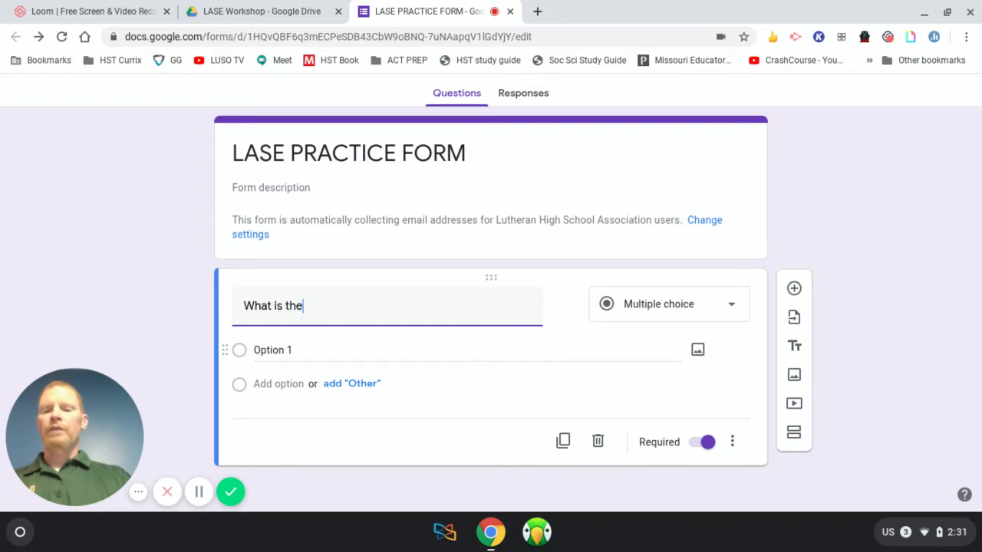
type(" capital of M")
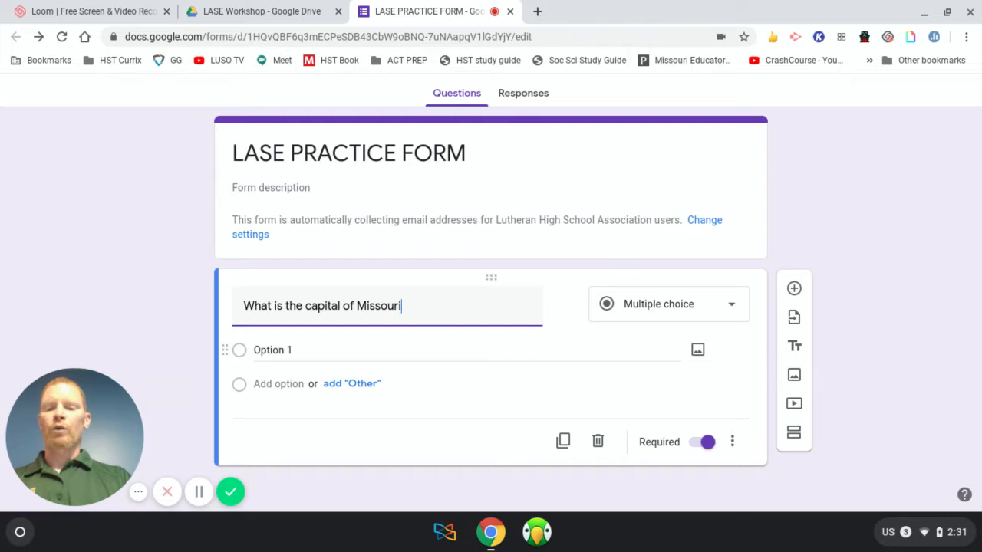
type("issouri?")
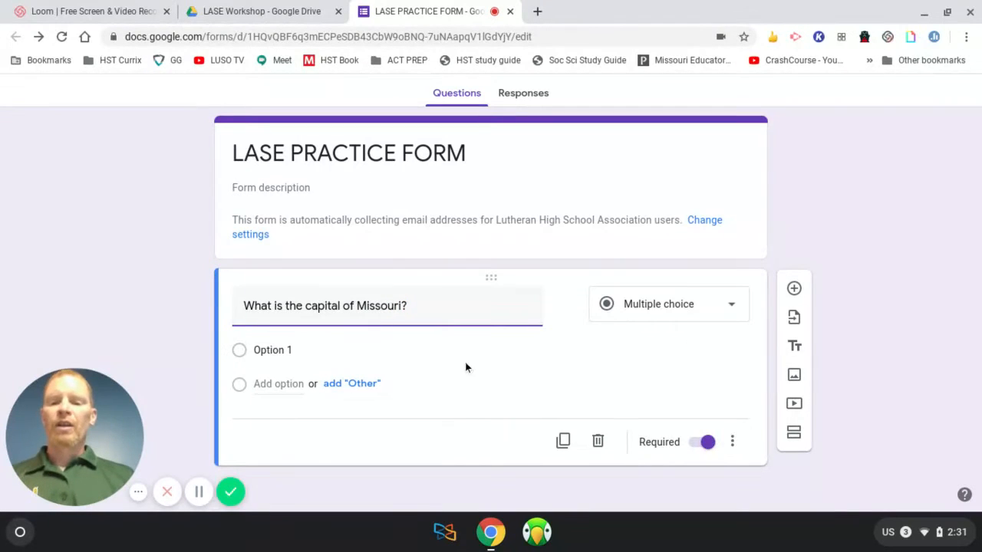
left_click(732, 307)
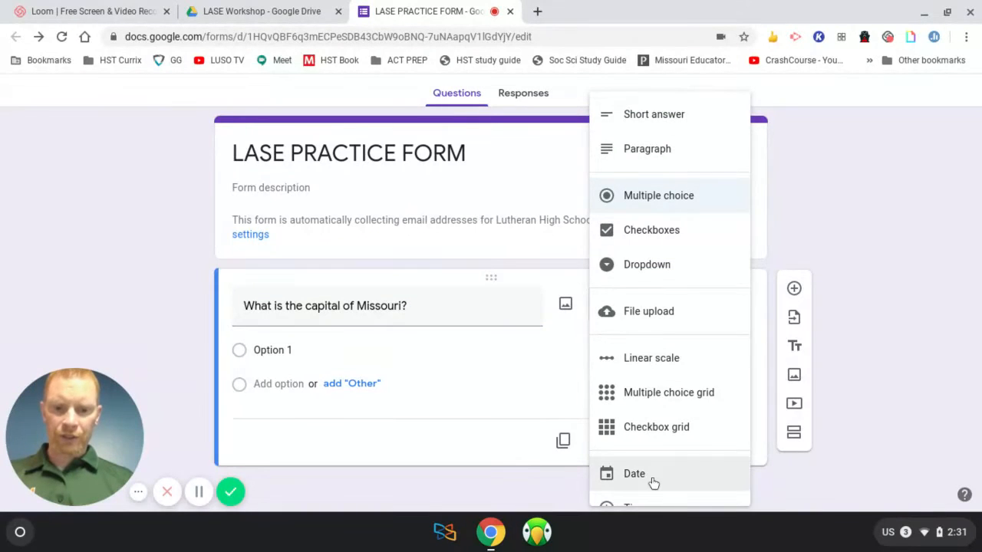
scroll(656, 480, "down", 1)
scroll(652, 457, "up", 3)
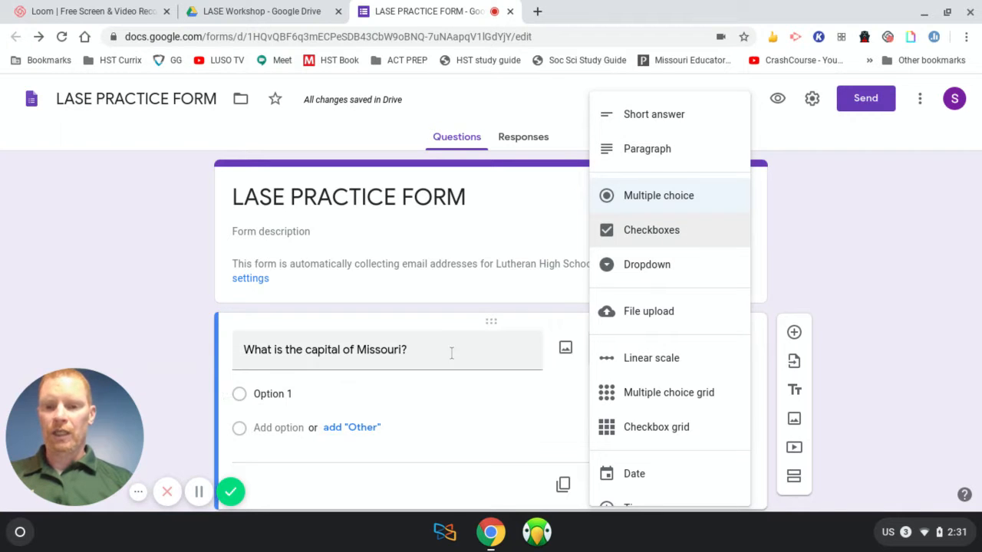
Set the first answer option of the Missouri capital question to Jefferson City.
left_click(418, 391)
type("Jeff")
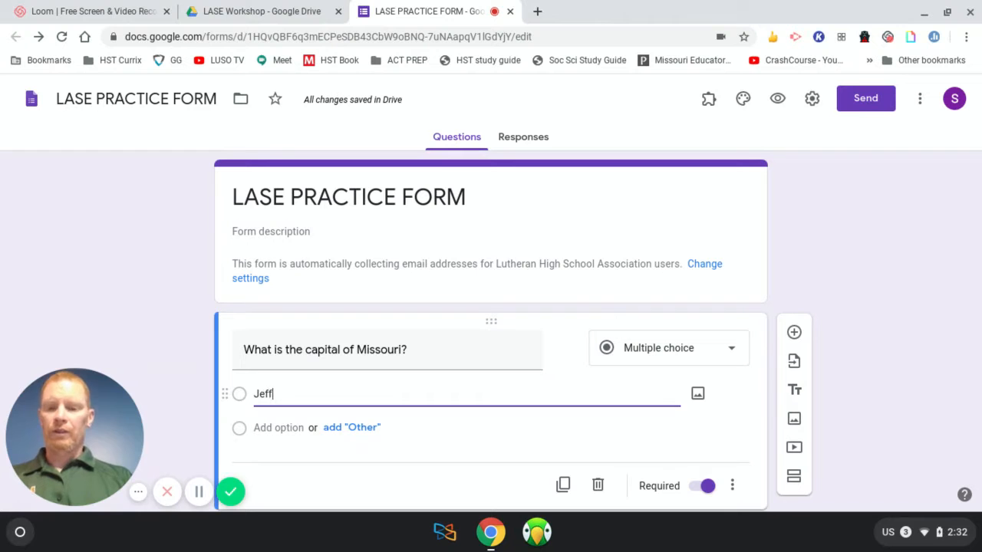
type("erson City")
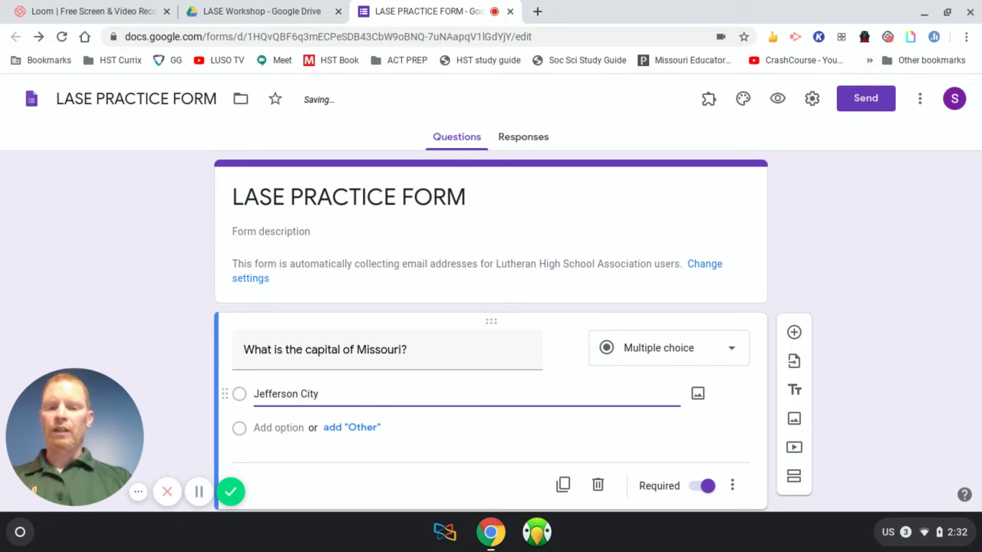
key("Return")
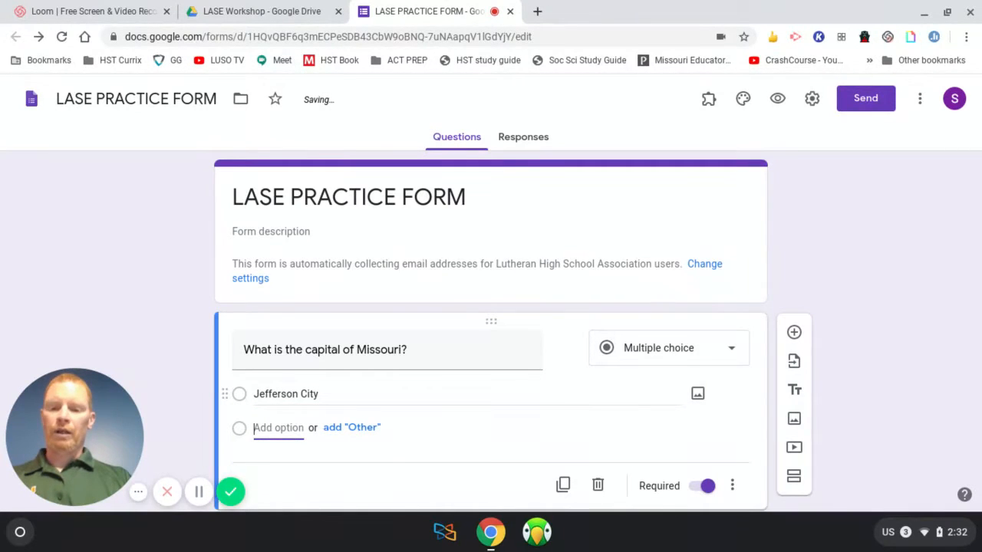
Add Des Moines and Austin as the second and third answer options.
type("Des")
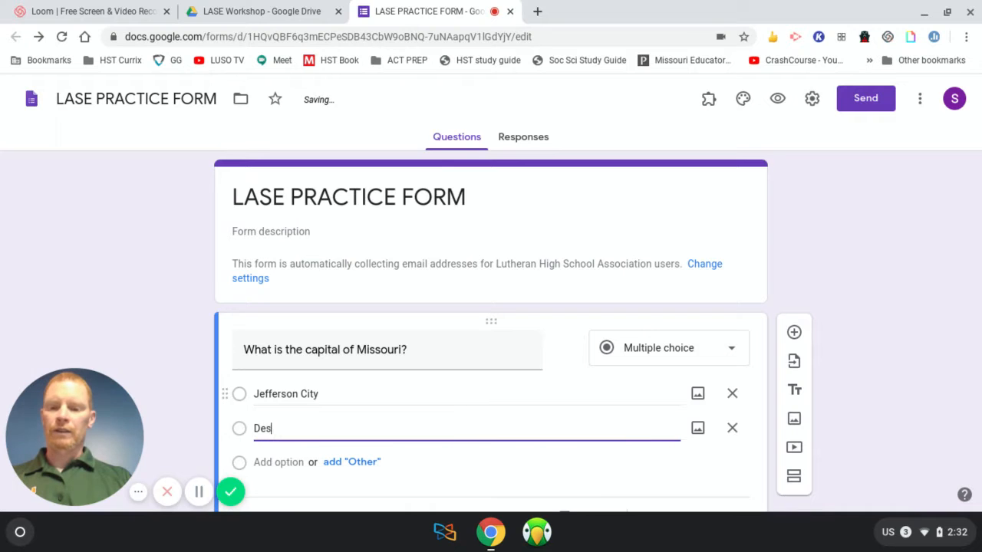
type(" MO")
key("BackSpace")
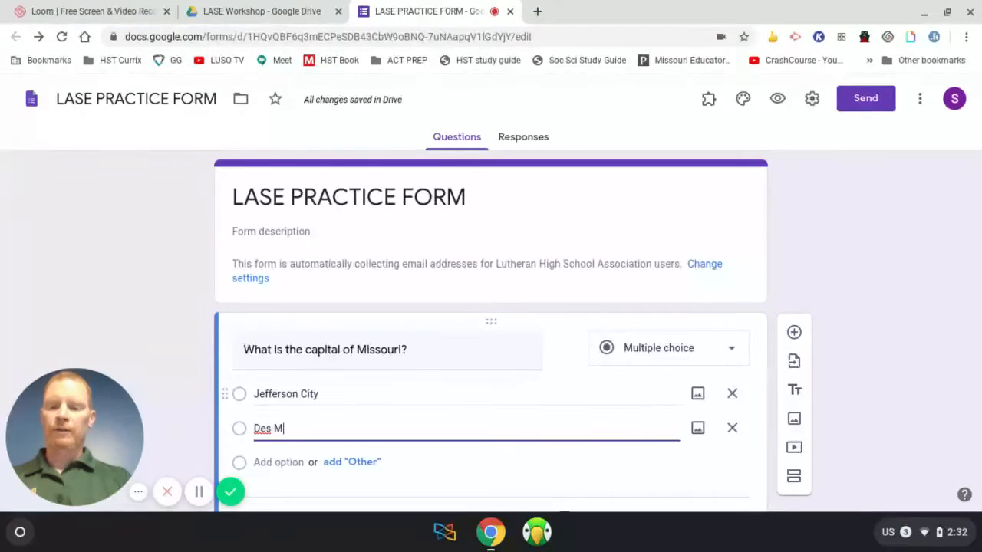
type("p")
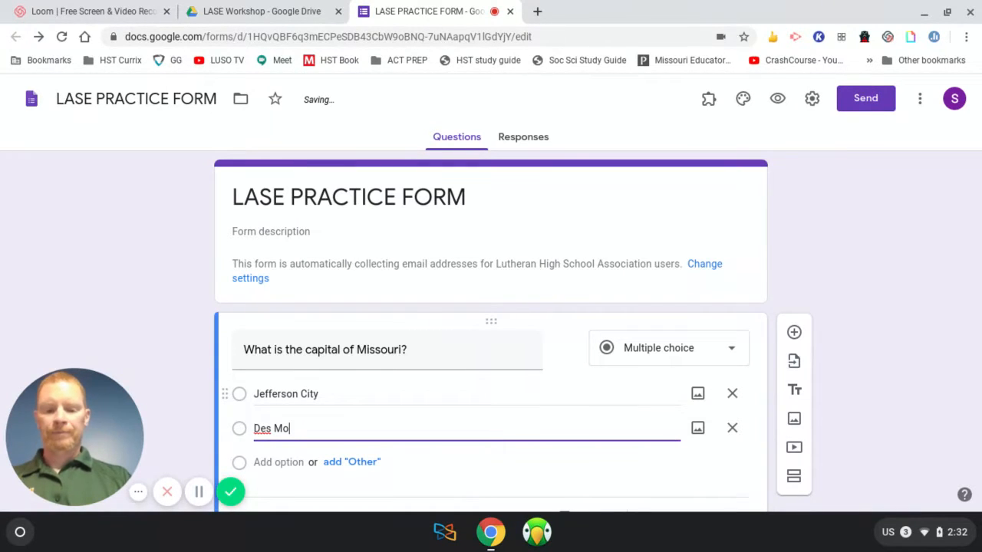
type("ines")
key("Return")
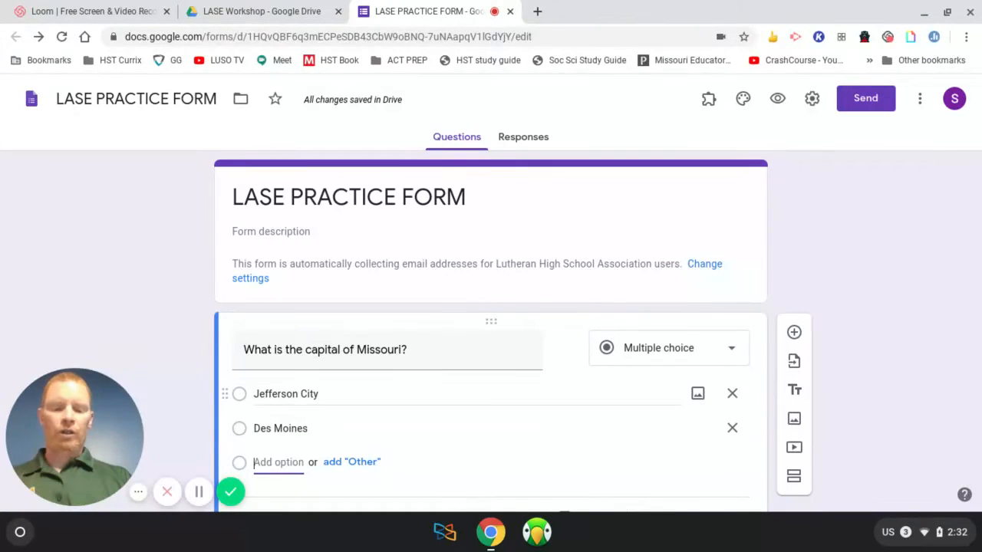
type("Austin")
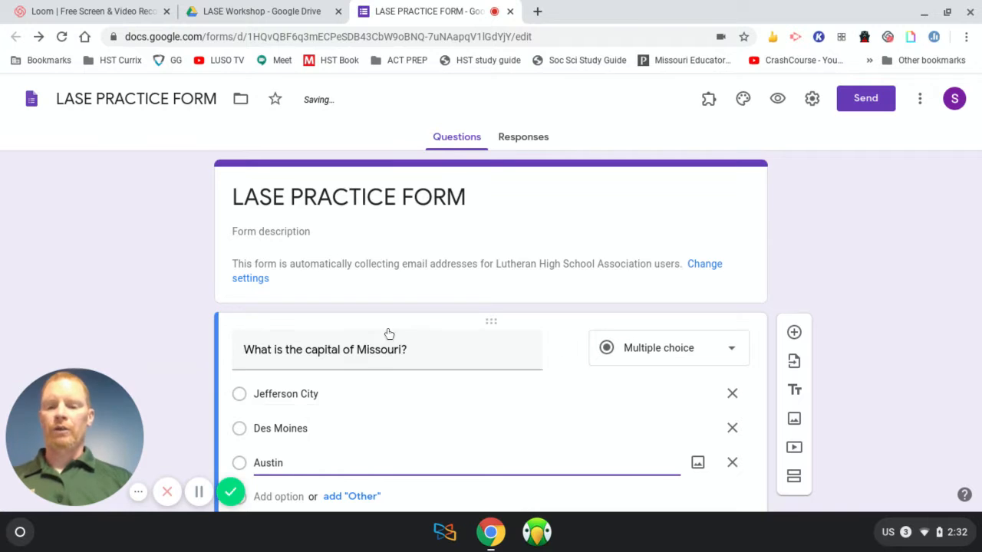
Search Google images for "jefferson city" and insert the aerial capitol photo into the Jefferson City option.
scroll(441, 317, "down", 3)
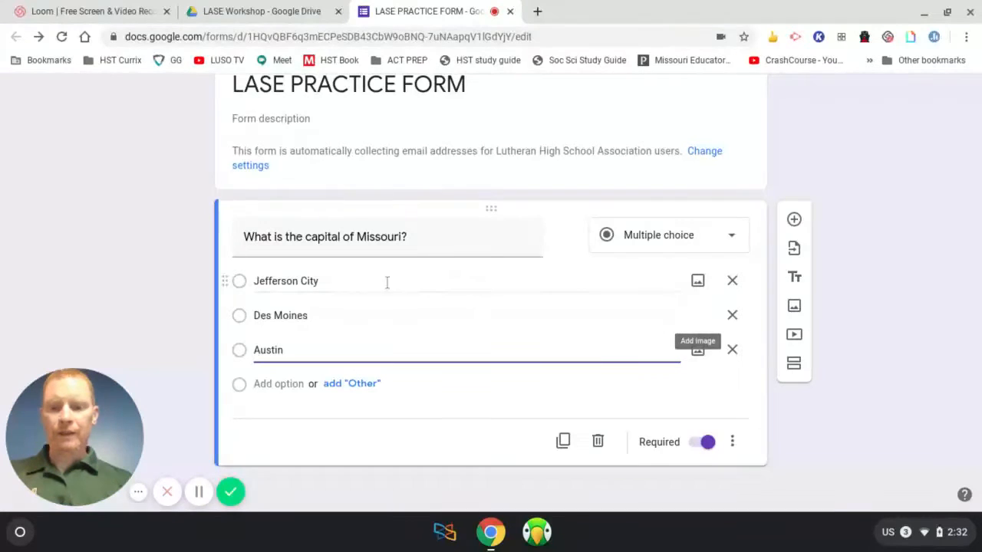
left_click(698, 281)
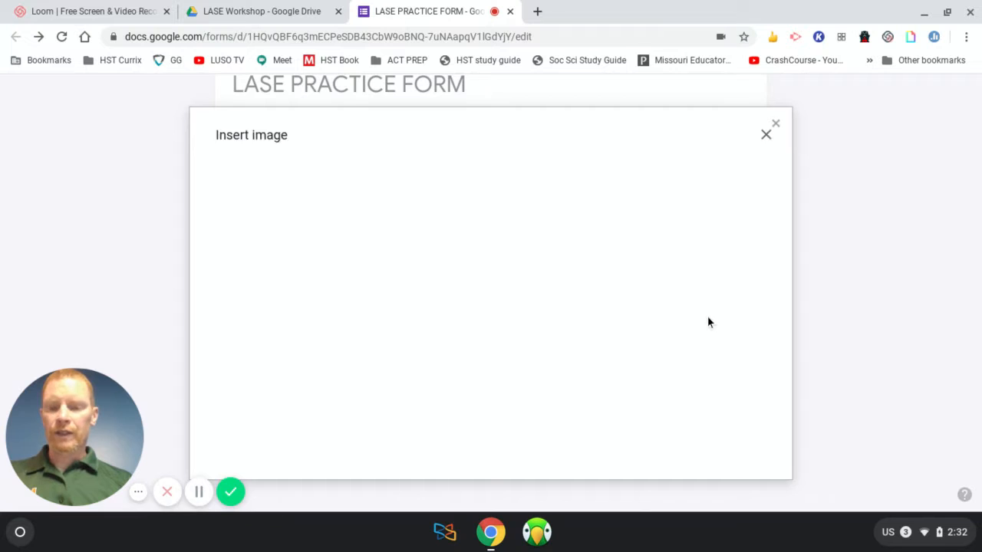
left_click(612, 186)
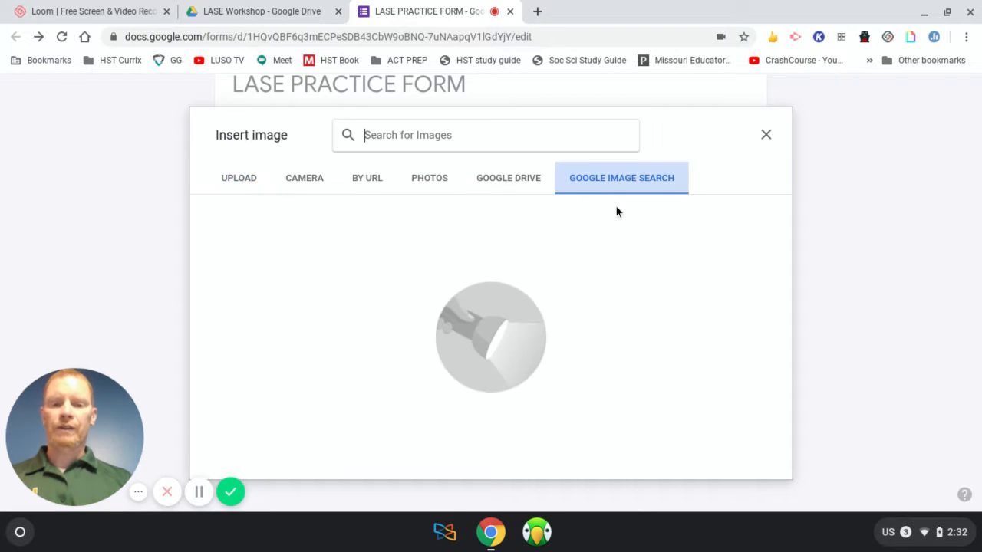
type("jefferson city")
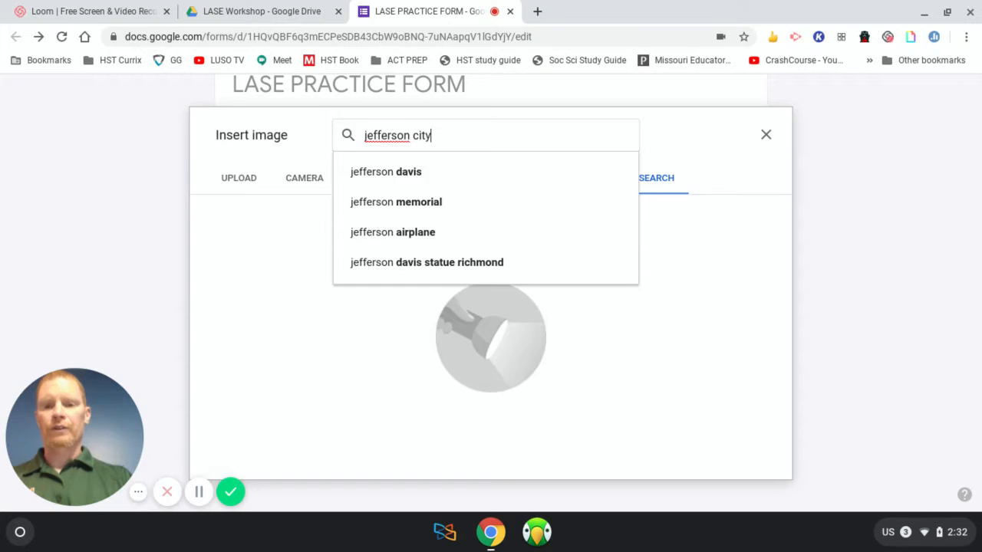
key("Return")
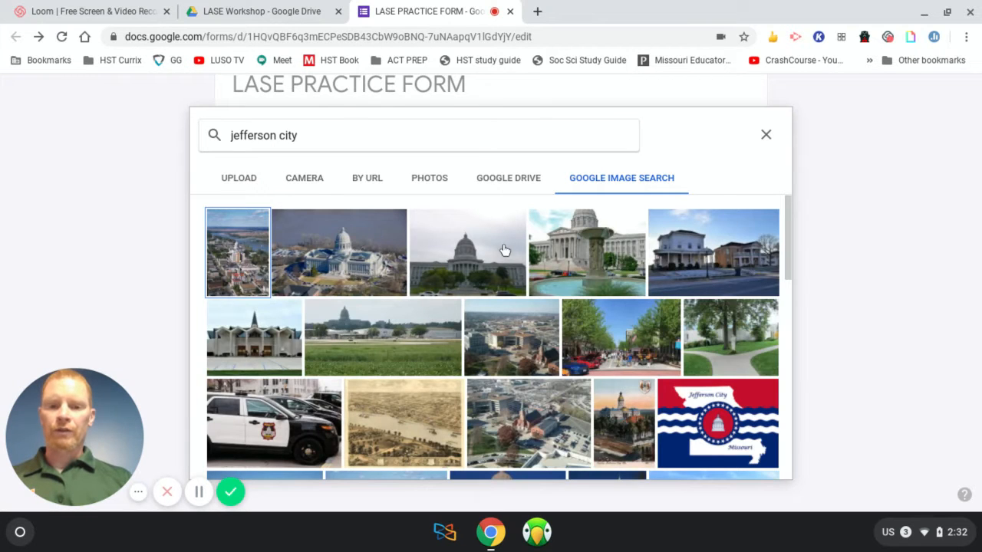
left_click(367, 265)
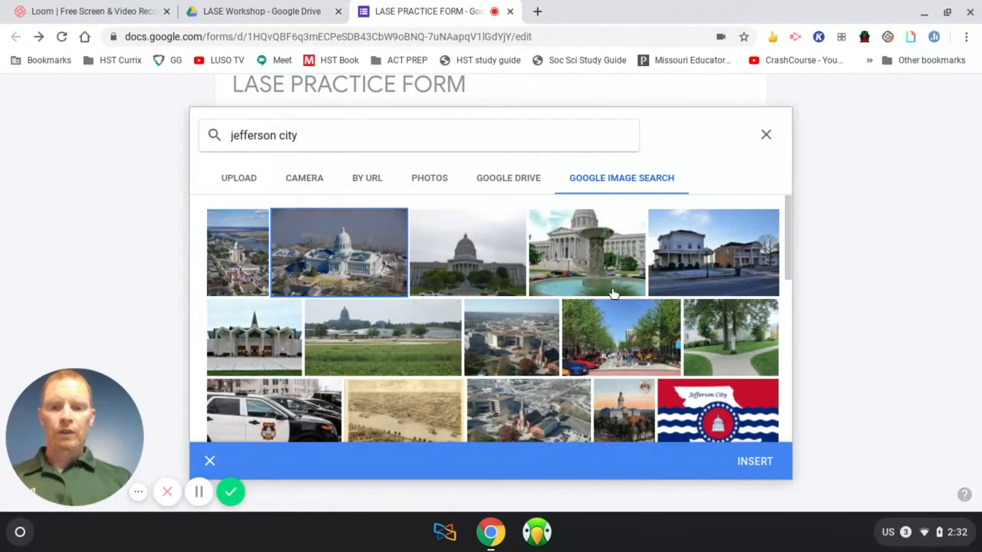
left_click(756, 462)
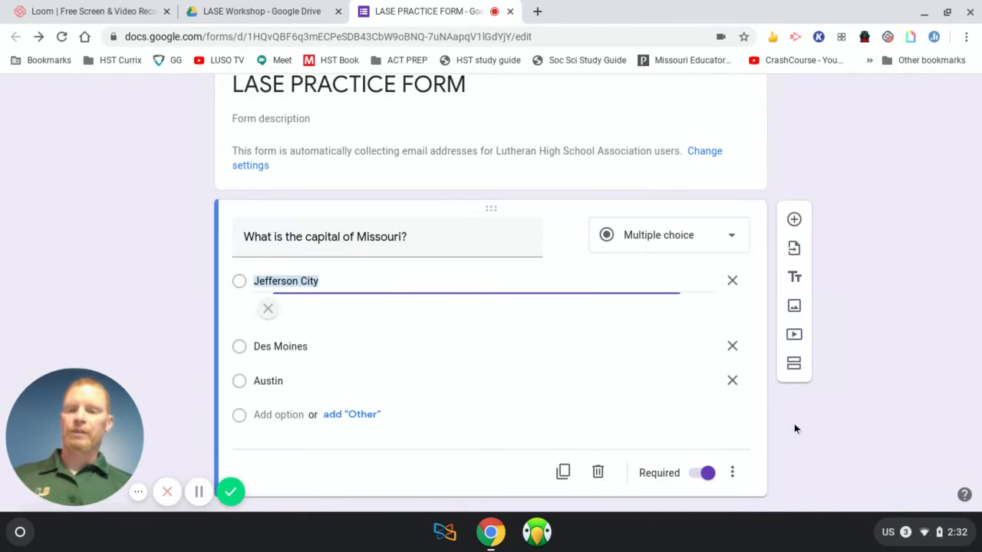
Search Google images for "des moines iowa" and insert the daytime aerial city photo into the Des Moines option.
scroll(550, 394, "down", 2)
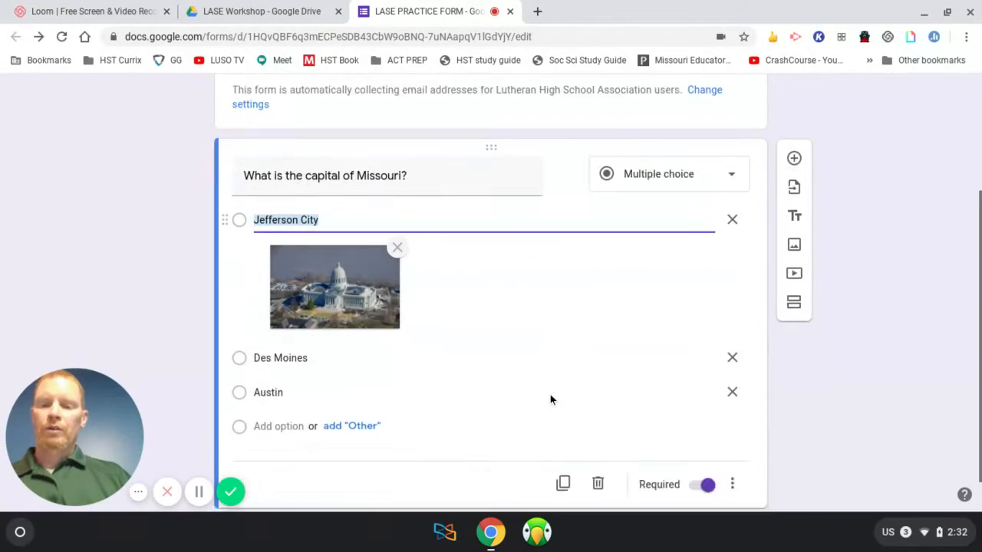
left_click(697, 315)
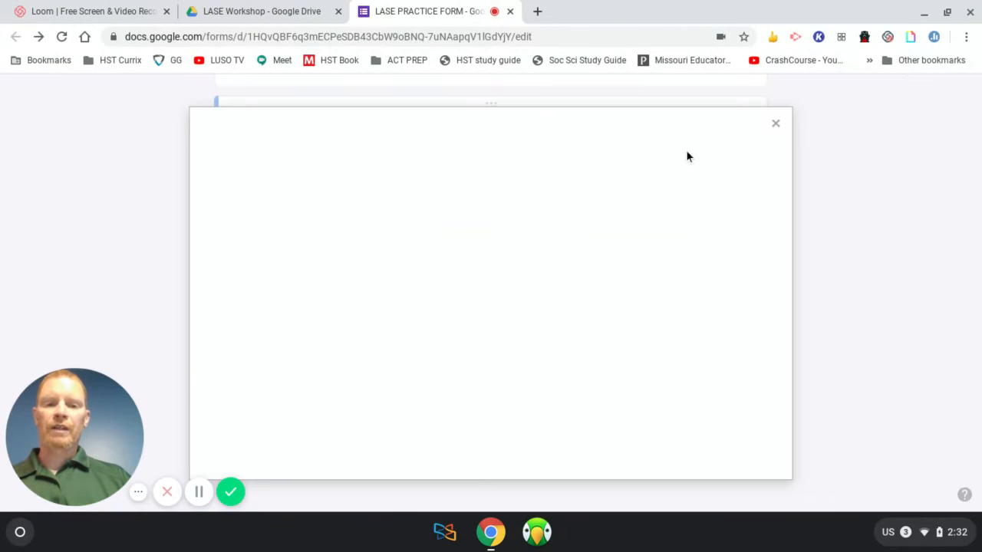
left_click(618, 178)
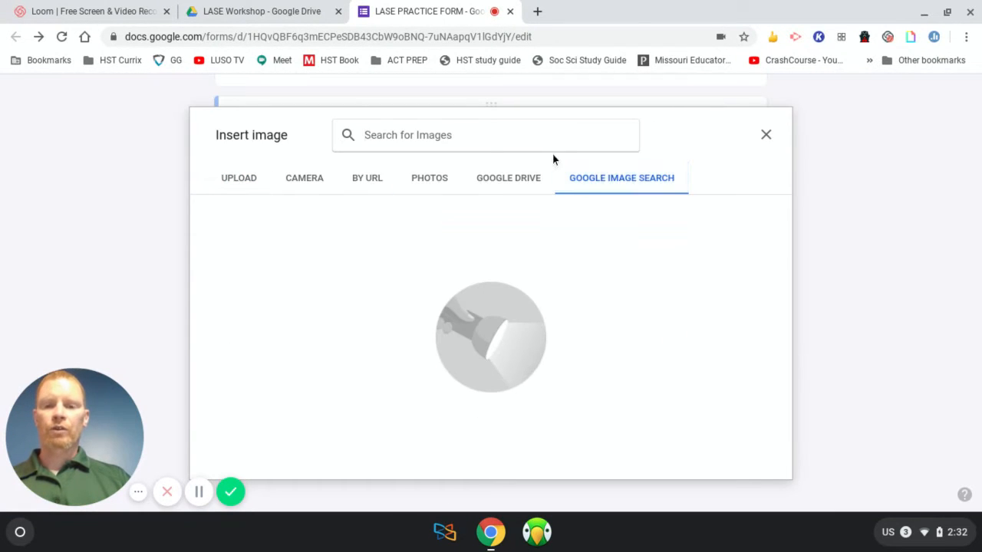
type("Des Moines iowa")
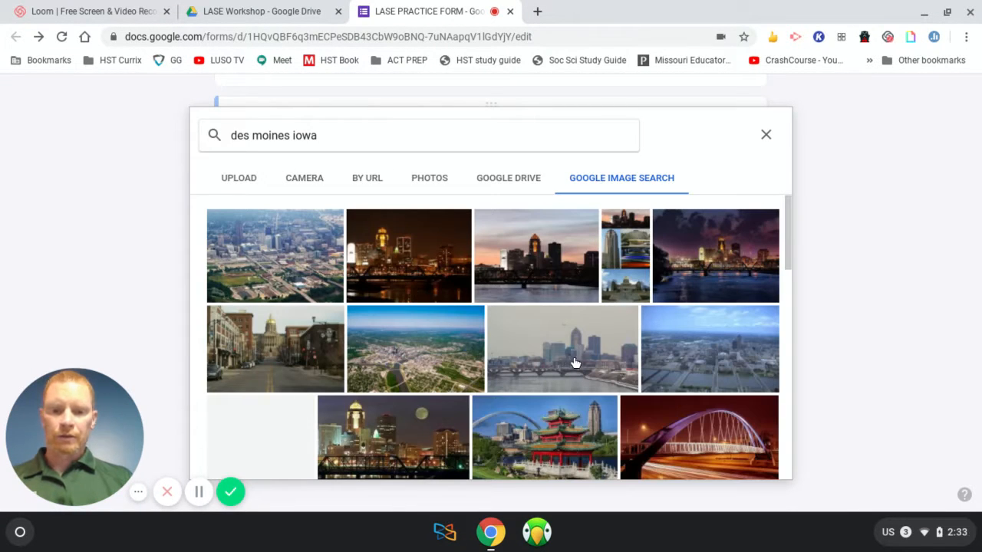
left_click(265, 259)
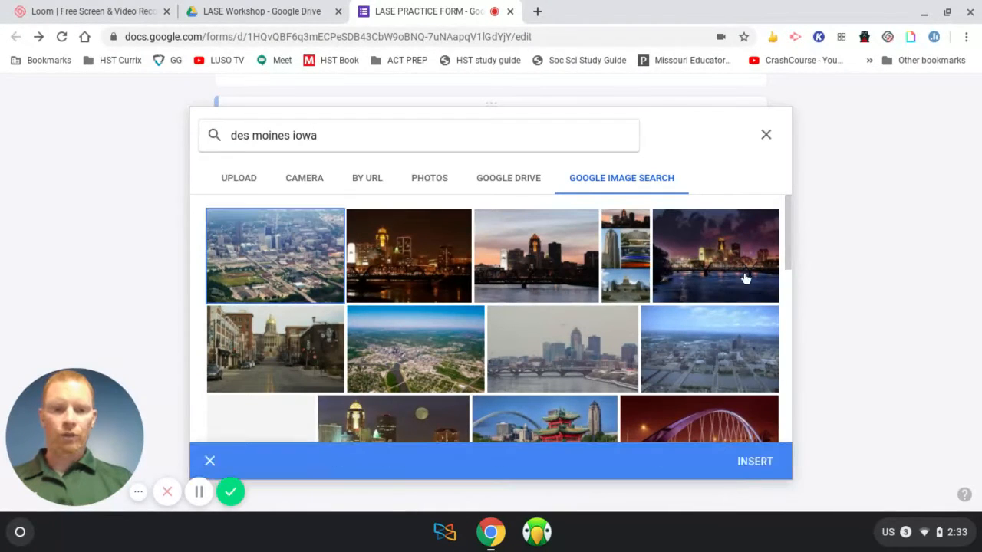
left_click(760, 469)
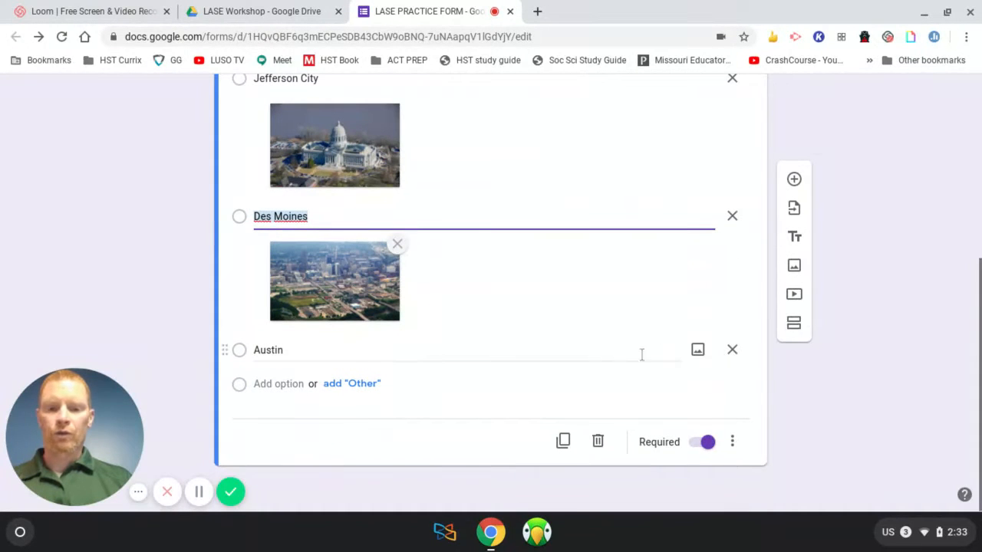
Search Google images for "austin texas capitol building" and insert the first capitol photo into the Austin option.
left_click(698, 351)
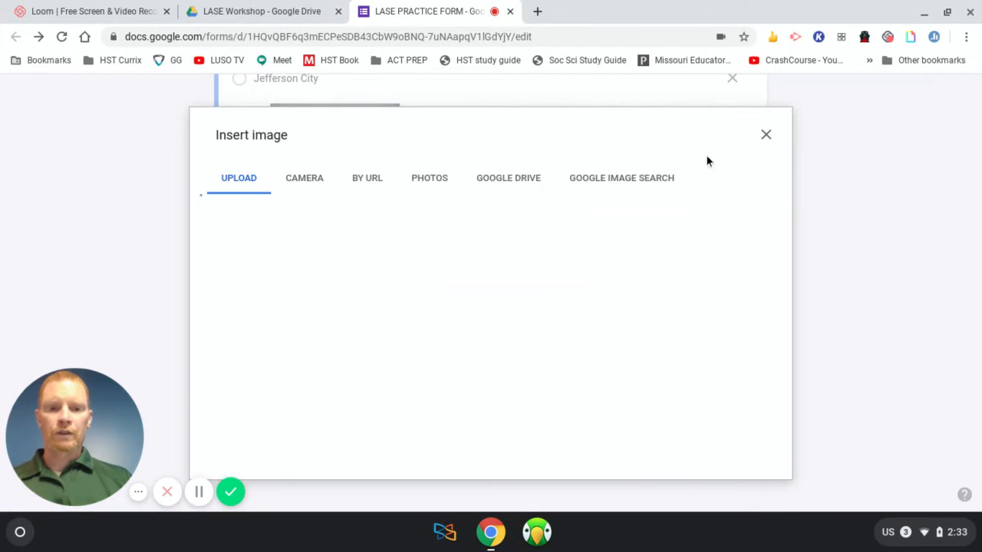
left_click(635, 185)
type("A")
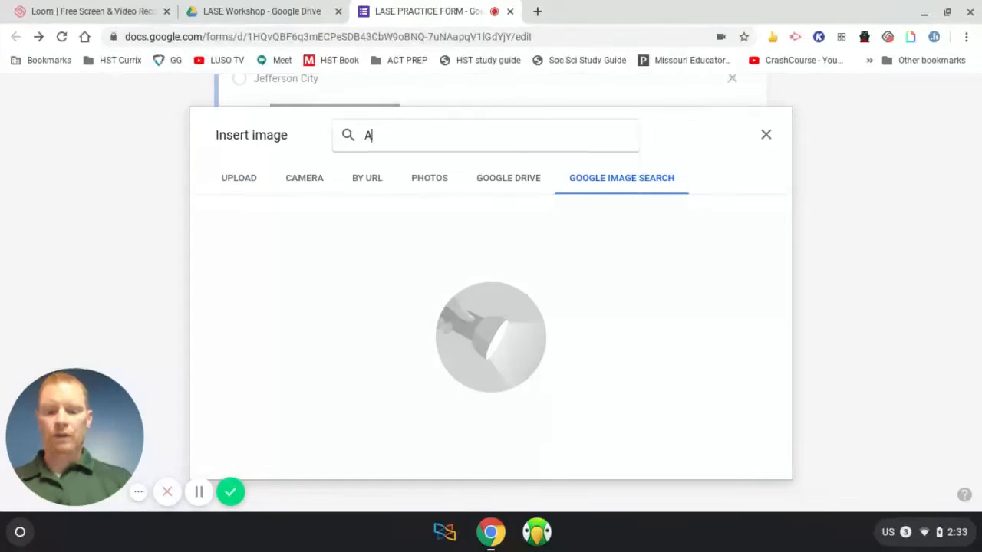
type("ustin Texan")
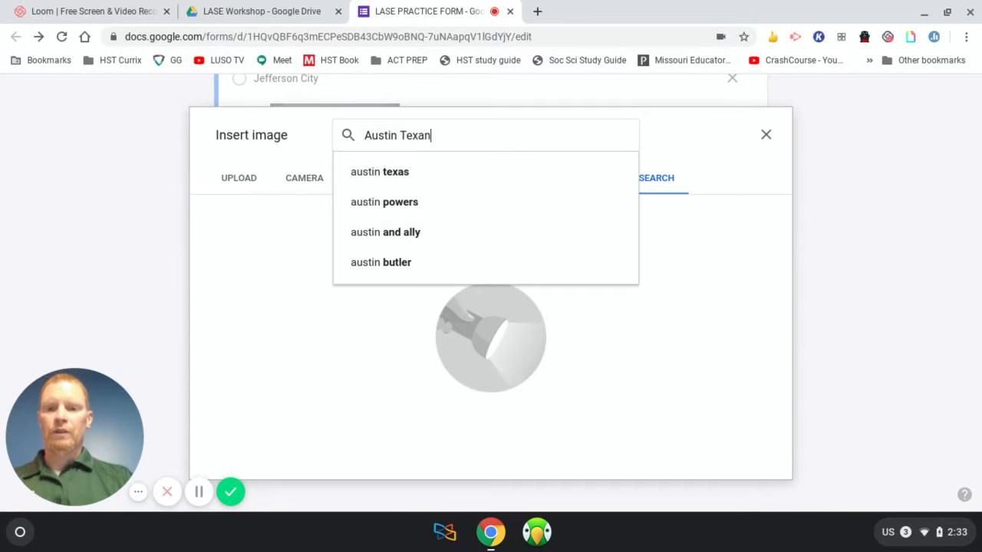
key("BackSpace")
type("s ca")
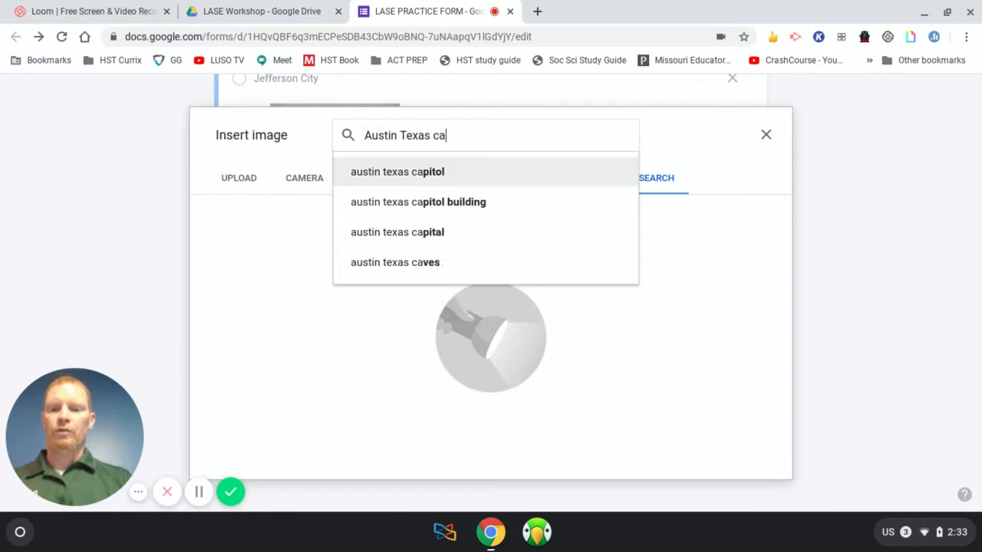
key("Down")
key("Return")
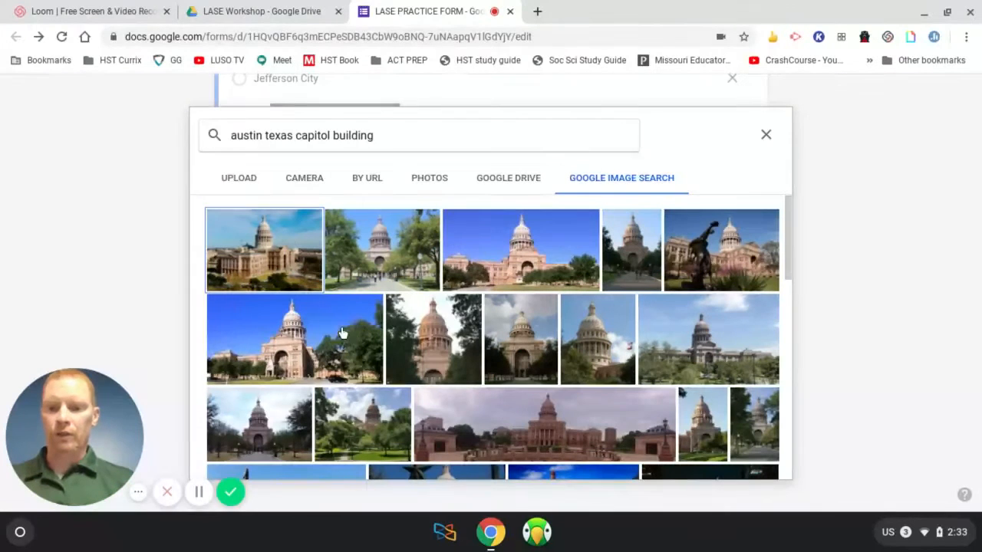
left_click(284, 250)
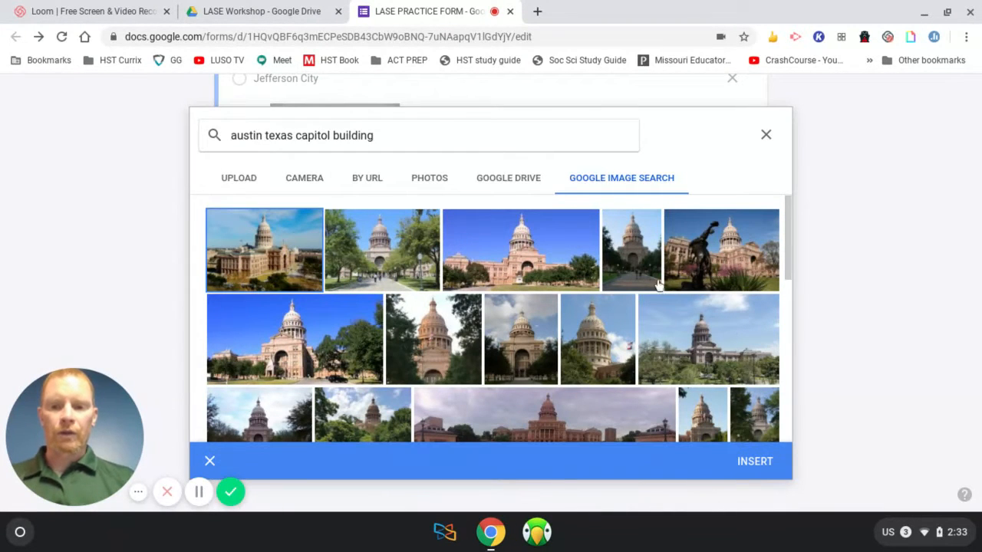
left_click(755, 461)
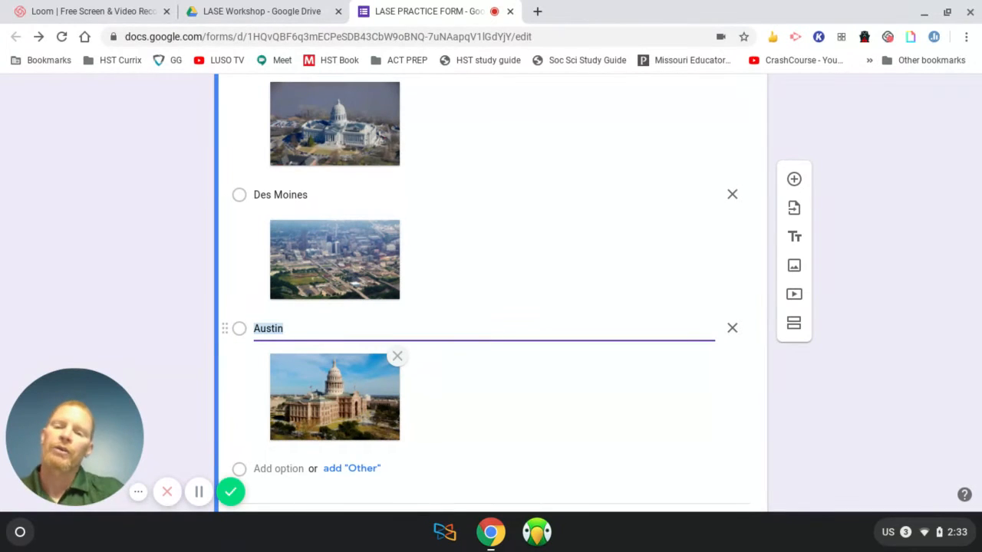
Preview the form and examine how the Missouri capital question displays its answer options with images.
scroll(576, 260, "up", 5)
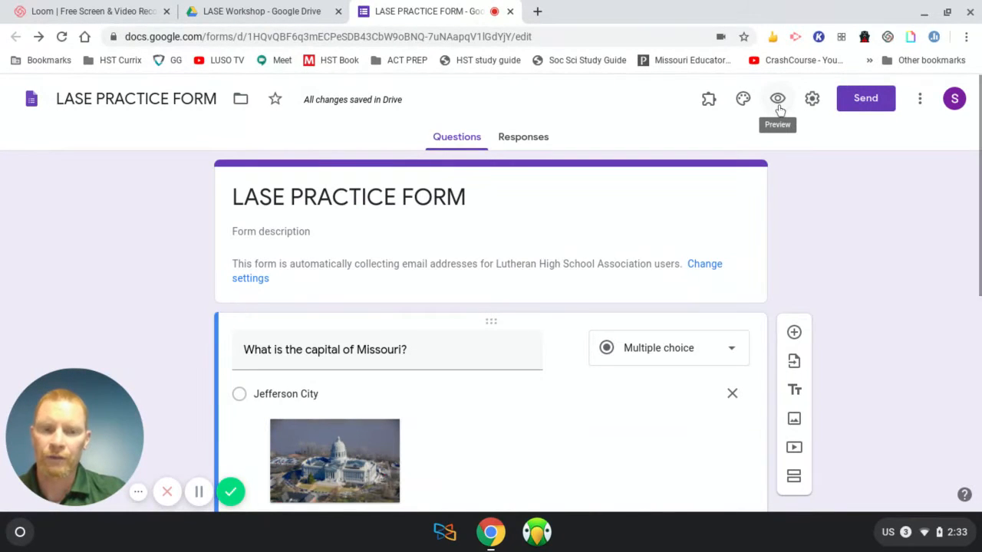
left_click(779, 103)
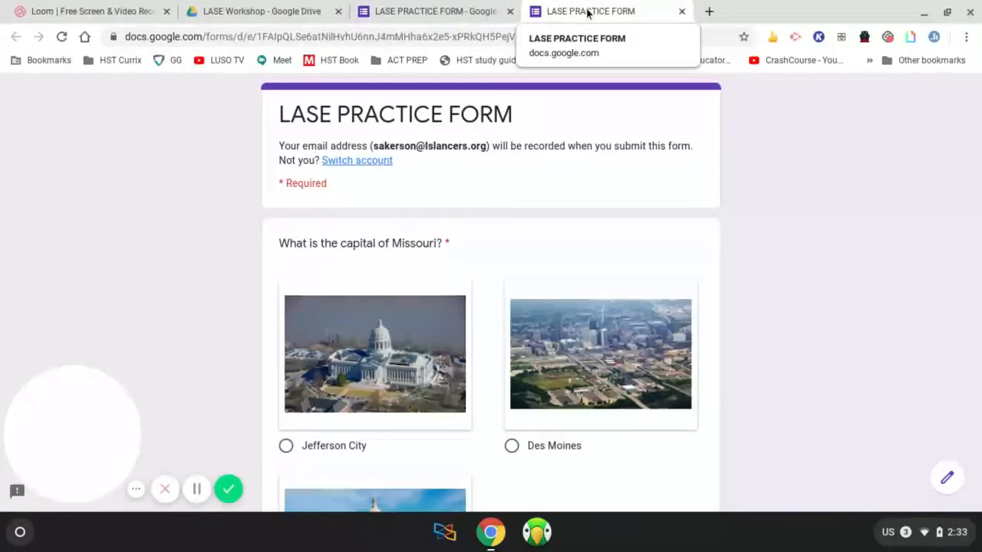
scroll(732, 259, "down", 3)
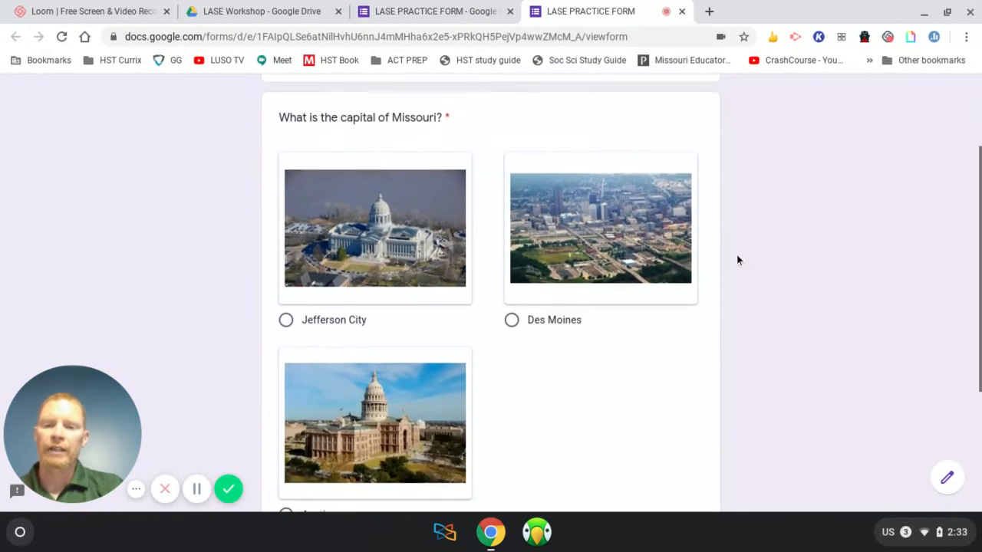
scroll(737, 261, "up", 3)
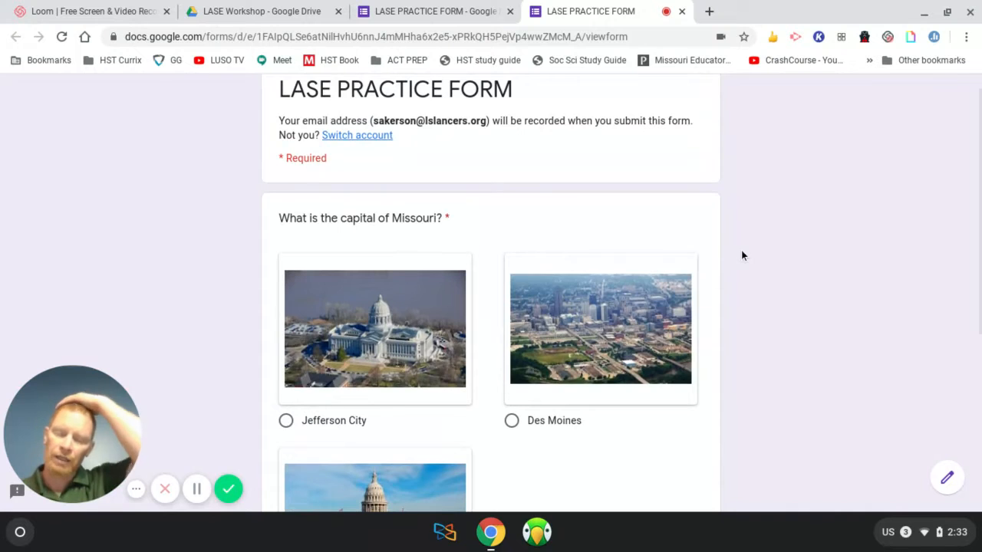
scroll(763, 287, "down", 3)
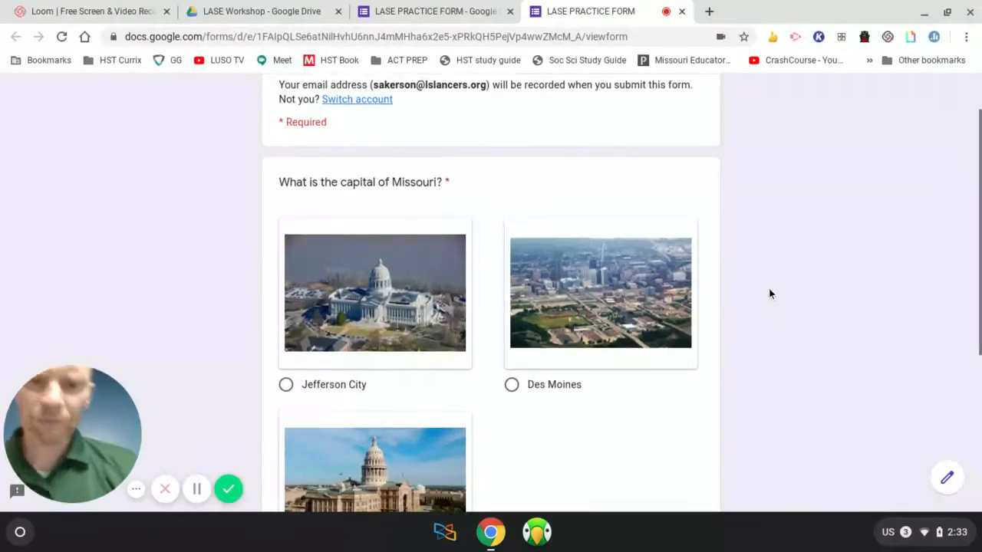
scroll(767, 291, "up", 2)
scroll(778, 335, "down", 3)
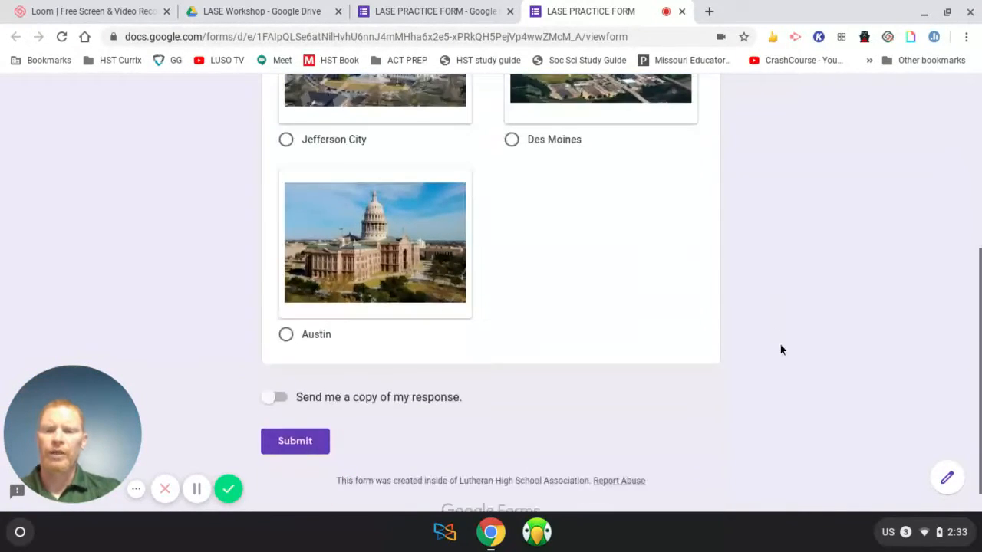
scroll(781, 346, "up", 4)
scroll(468, 410, "down", 3)
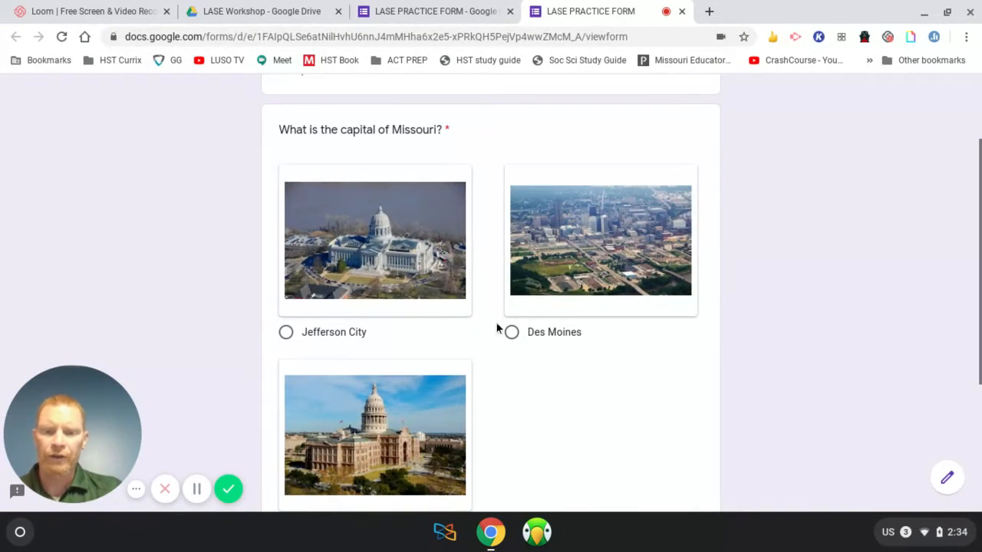
scroll(577, 386, "up", 3)
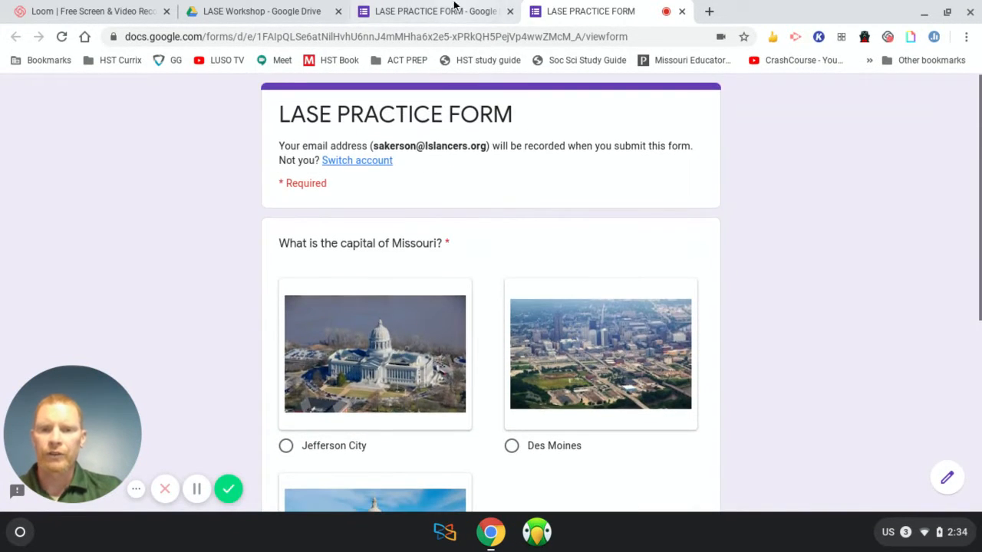
Return to the form editor and add a short-answer question reading "What is your name?" after the Missouri capital question.
left_click(430, 11)
scroll(474, 428, "down", 5)
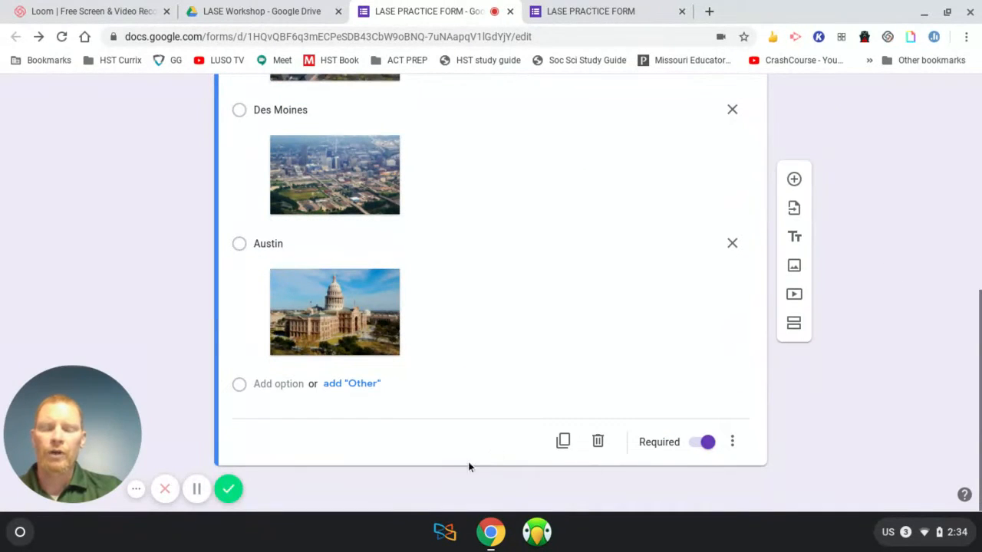
scroll(736, 337, "up", 10)
scroll(700, 365, "down", 5)
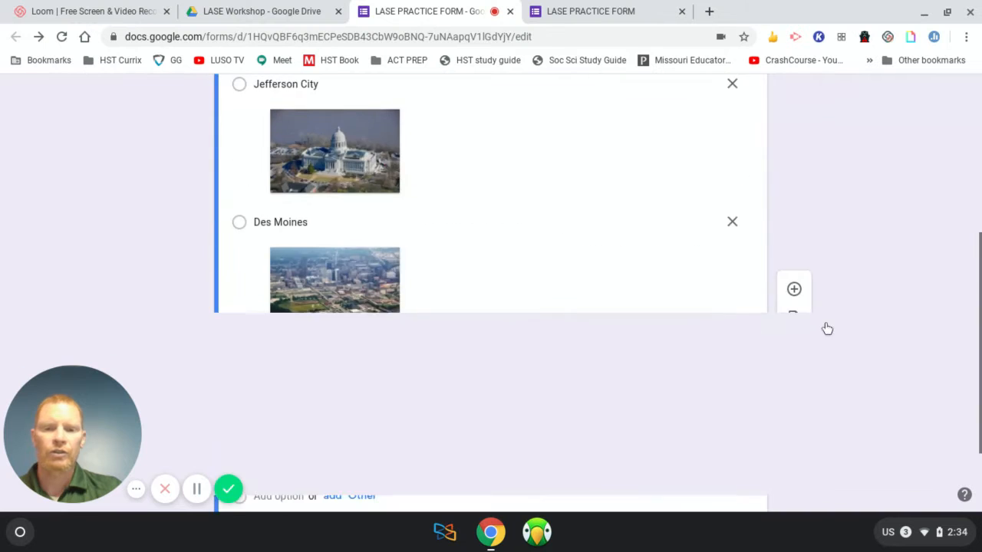
left_click(794, 181)
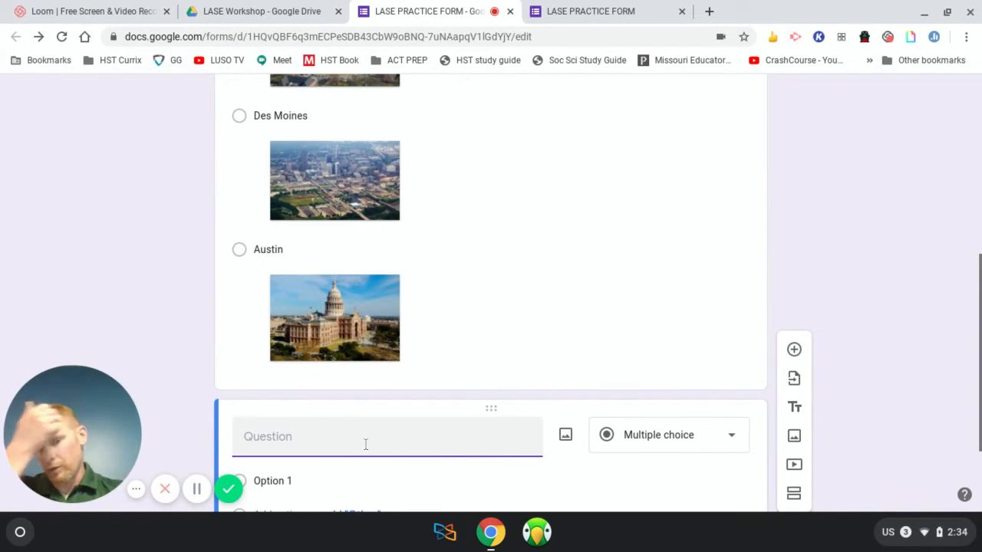
type("What is")
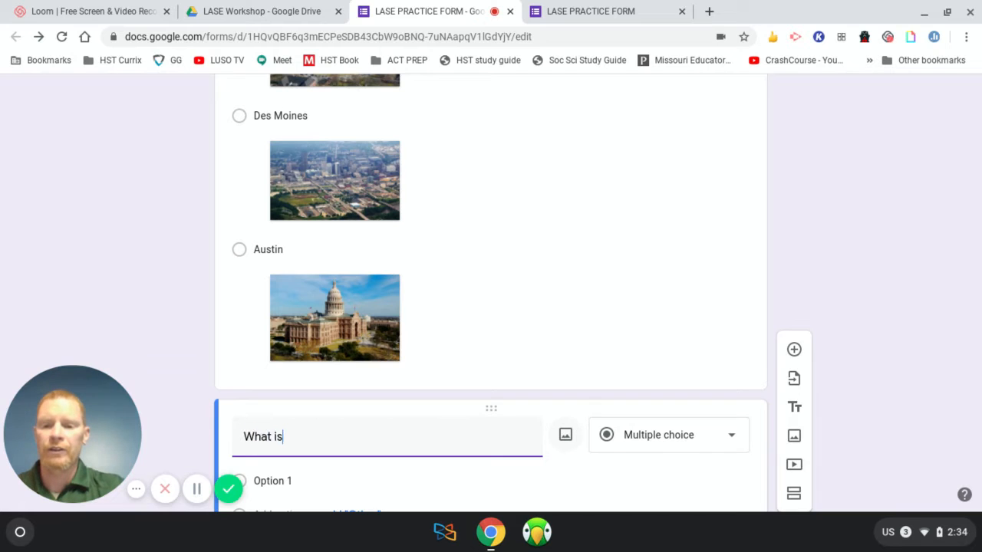
type(" your n")
key("BackSpace")
type("your na")
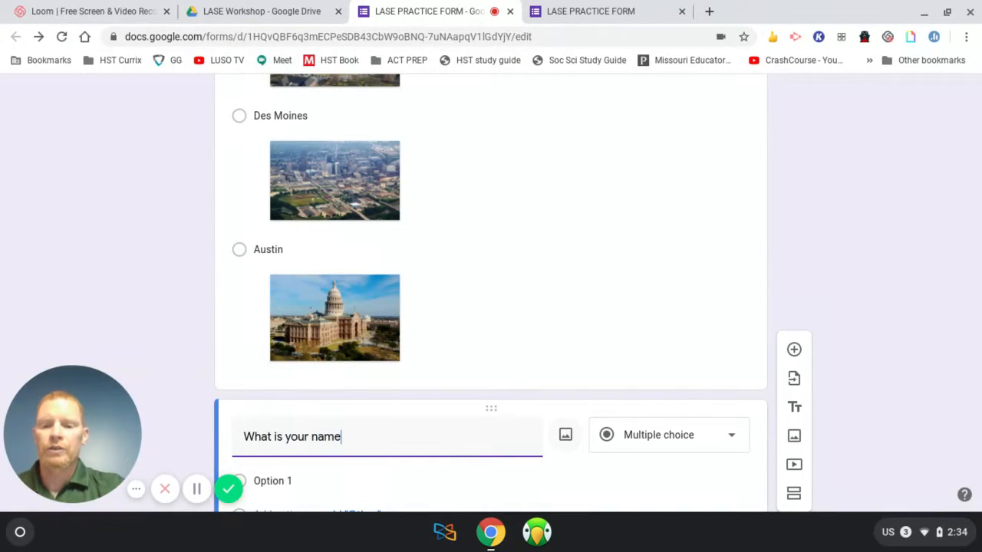
scroll(740, 199, "down", 2)
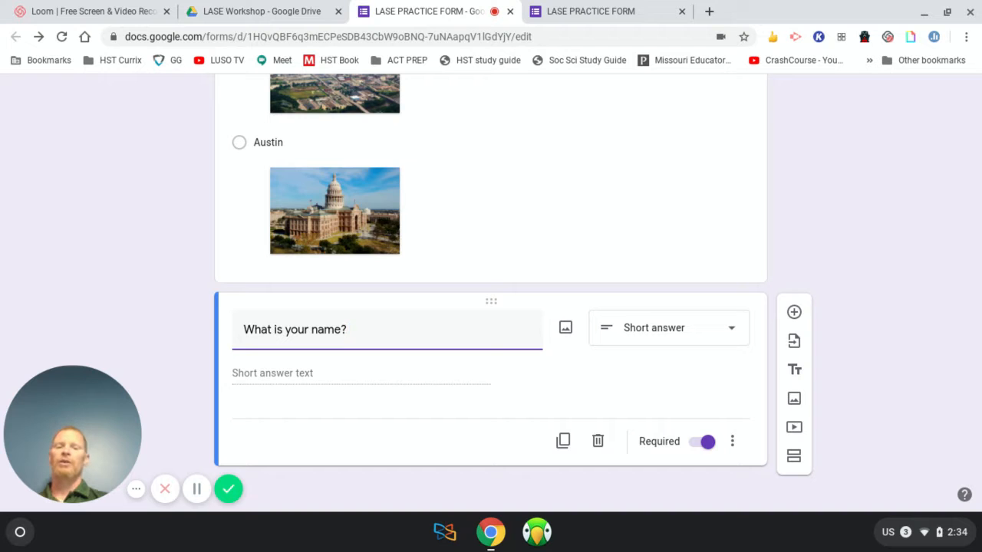
Move the "What is your name?" question above the Missouri capital question.
scroll(791, 164, "up", 2)
scroll(572, 363, "up", 2)
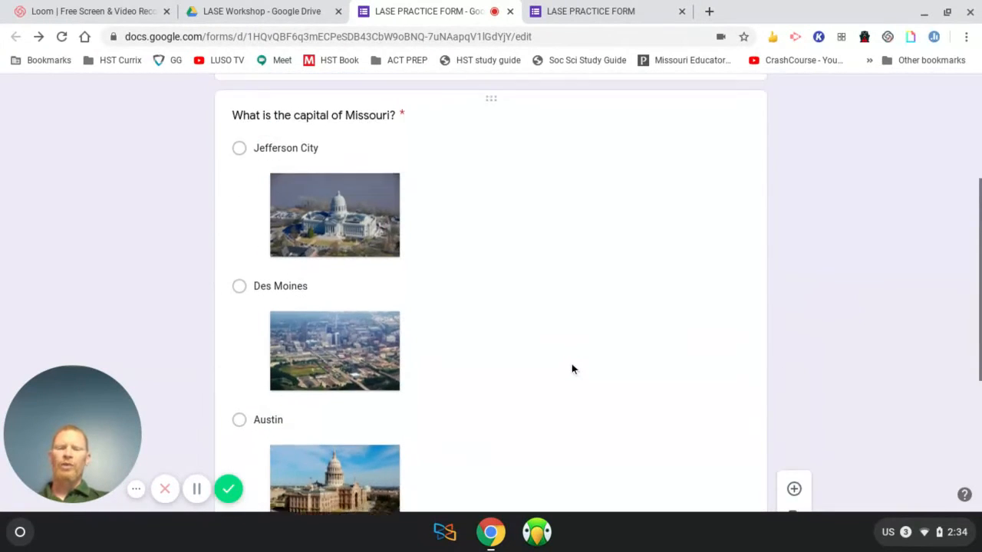
scroll(579, 385, "down", 2)
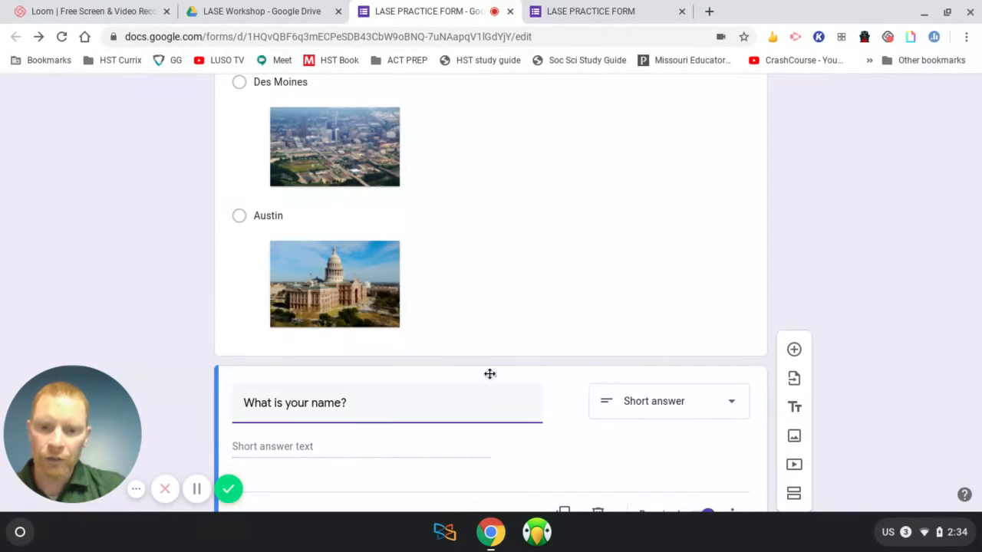
left_click_drag(489, 374, 429, 213)
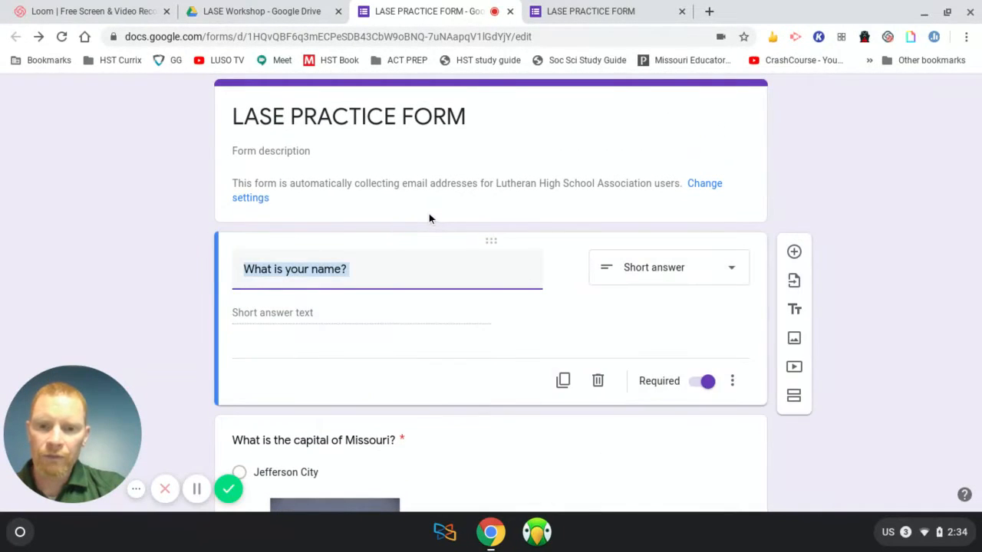
Reload the form preview to check the order of the two questions, and return to the form editor.
left_click(599, 14)
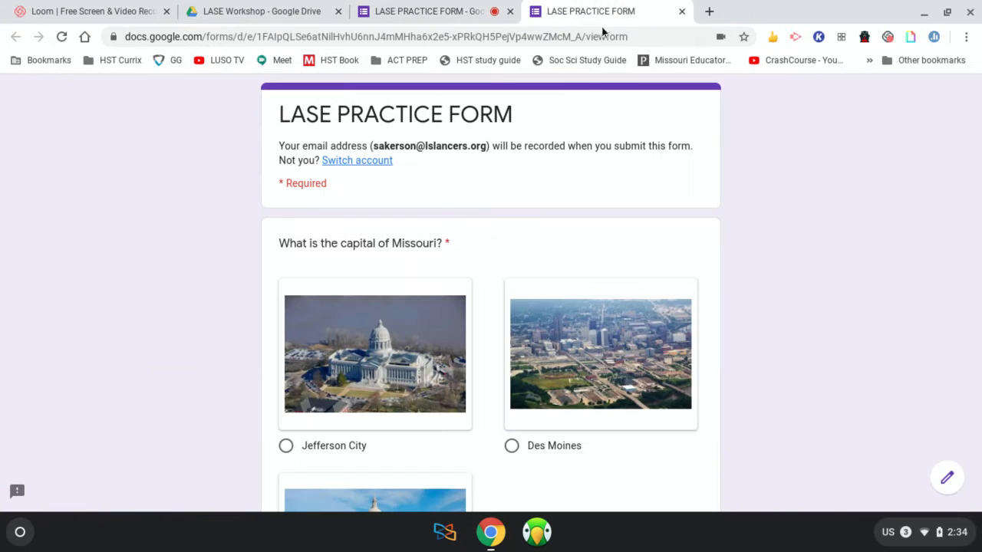
key("ctrl+r")
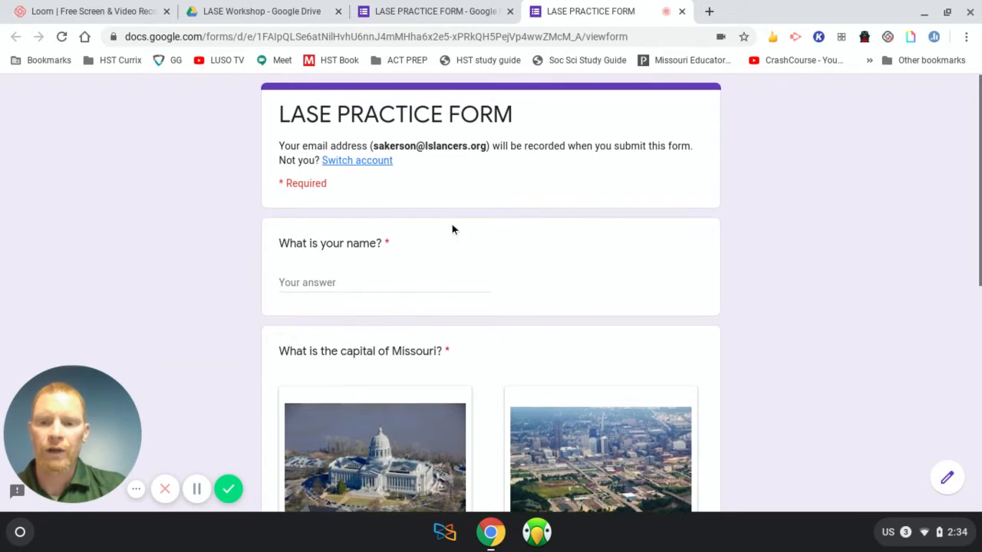
scroll(373, 282, "down", 3)
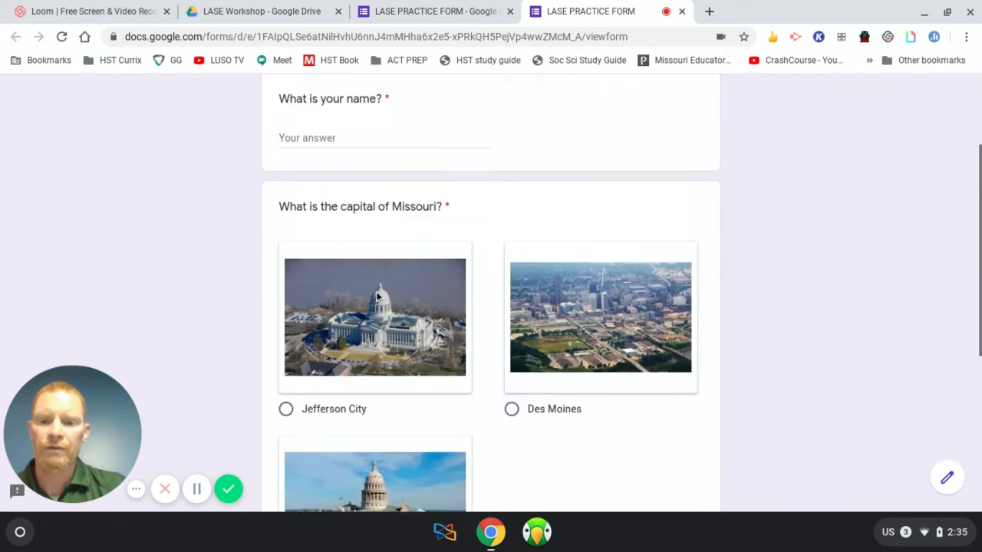
scroll(582, 423, "up", 3)
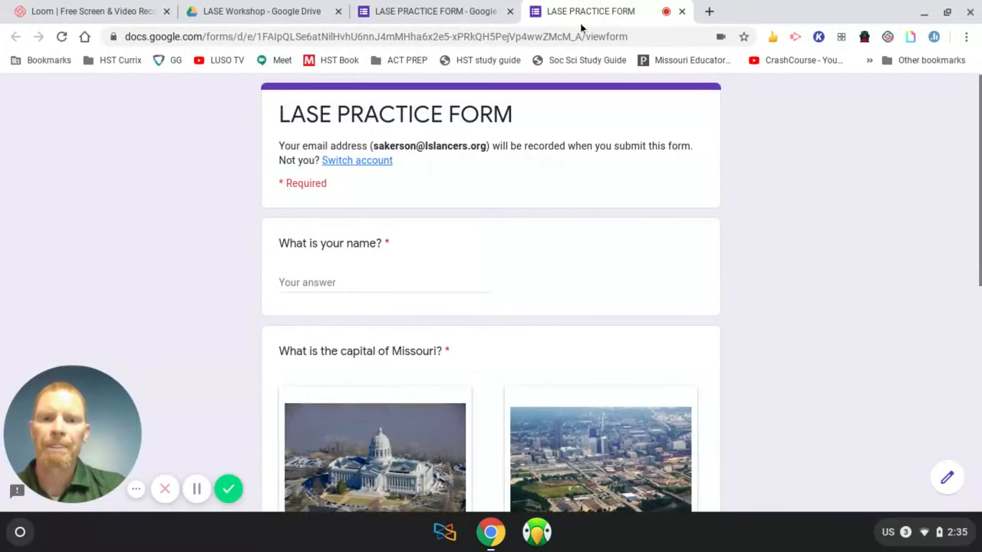
left_click(430, 11)
scroll(409, 343, "down", 4)
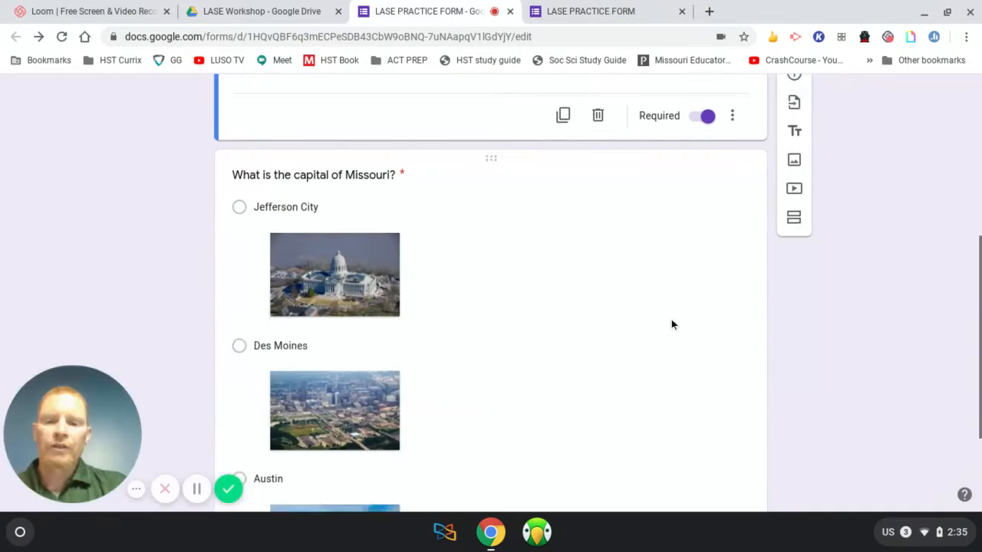
Make the blank question above the Missouri capital question optional and enter "Describe your perfect day." as a paragraph question.
scroll(671, 324, "down", 3)
scroll(691, 339, "up", 2)
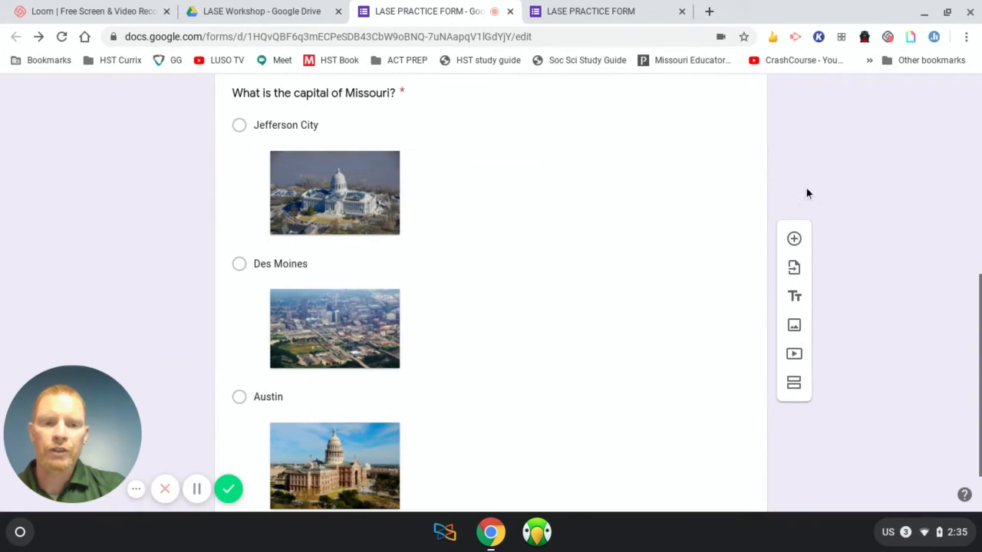
scroll(521, 276, "up", 2)
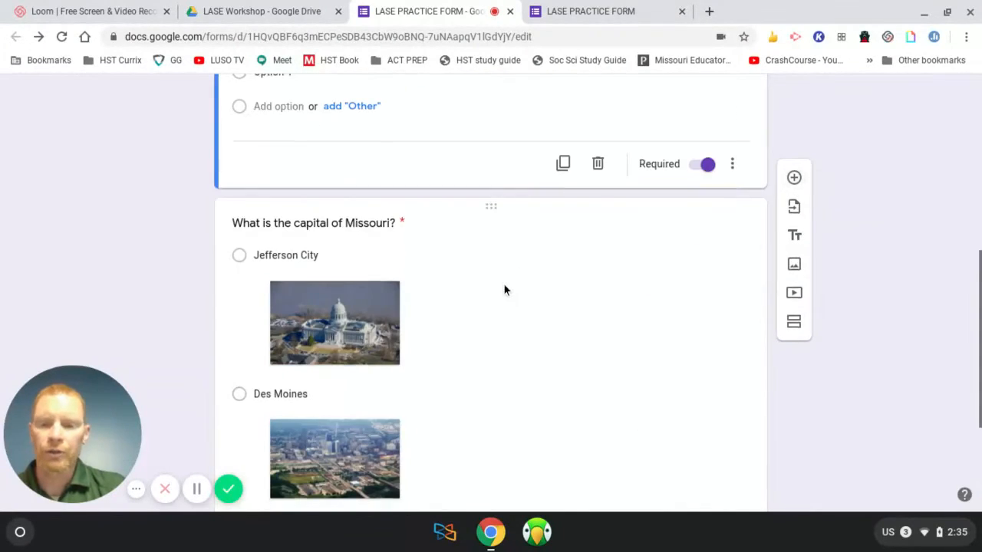
scroll(505, 286, "down", 3)
scroll(504, 287, "up", 5)
scroll(499, 272, "down", 1)
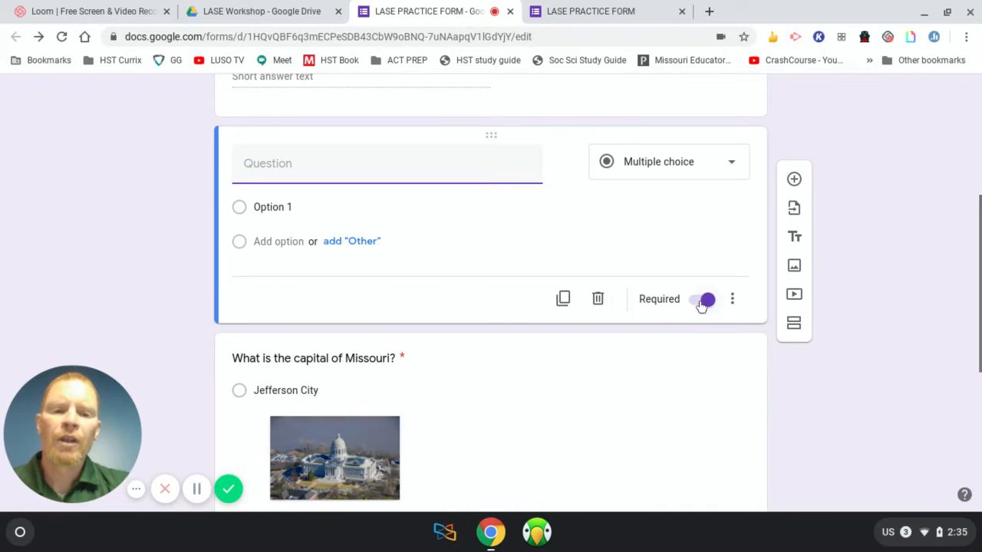
scroll(697, 315, "up", 3)
scroll(697, 289, "down", 3)
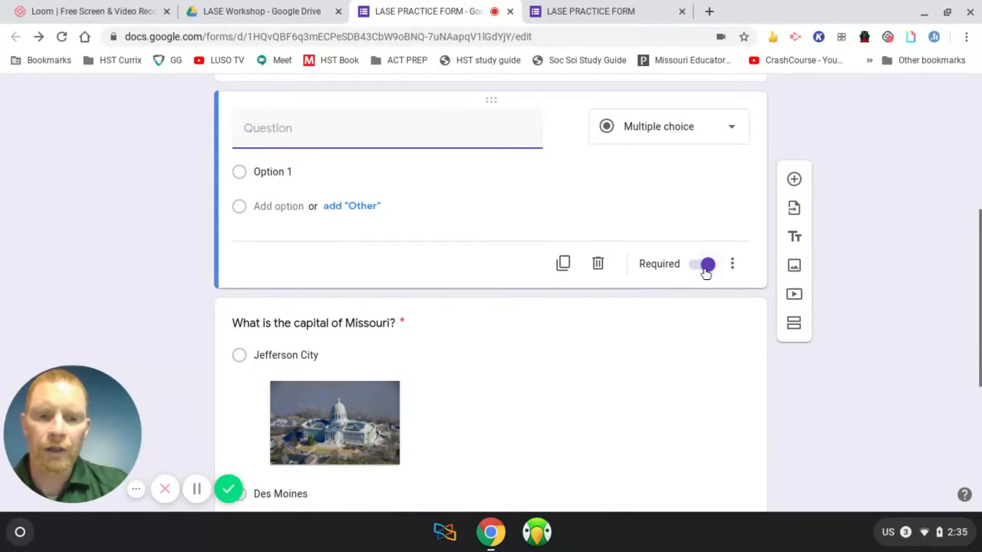
left_click(704, 266)
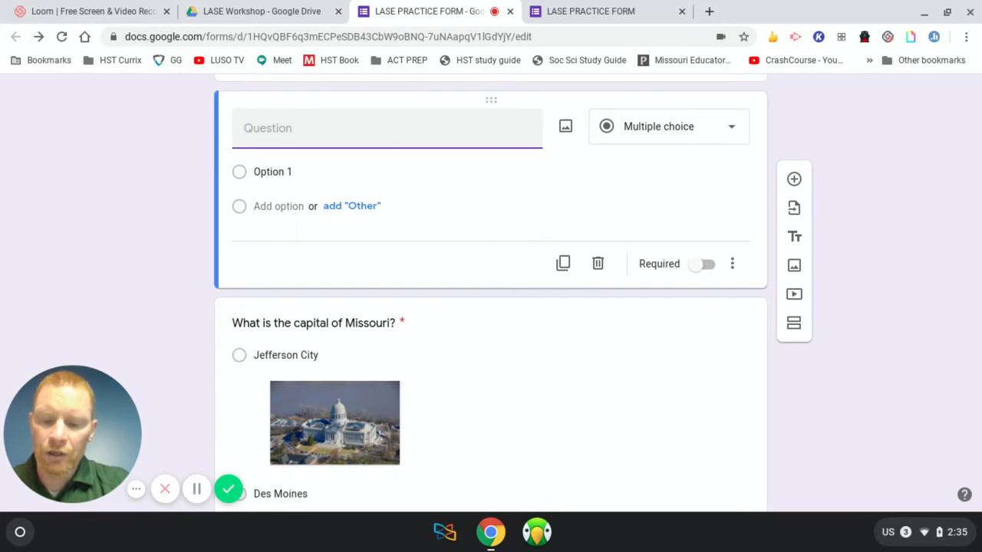
type("Descri")
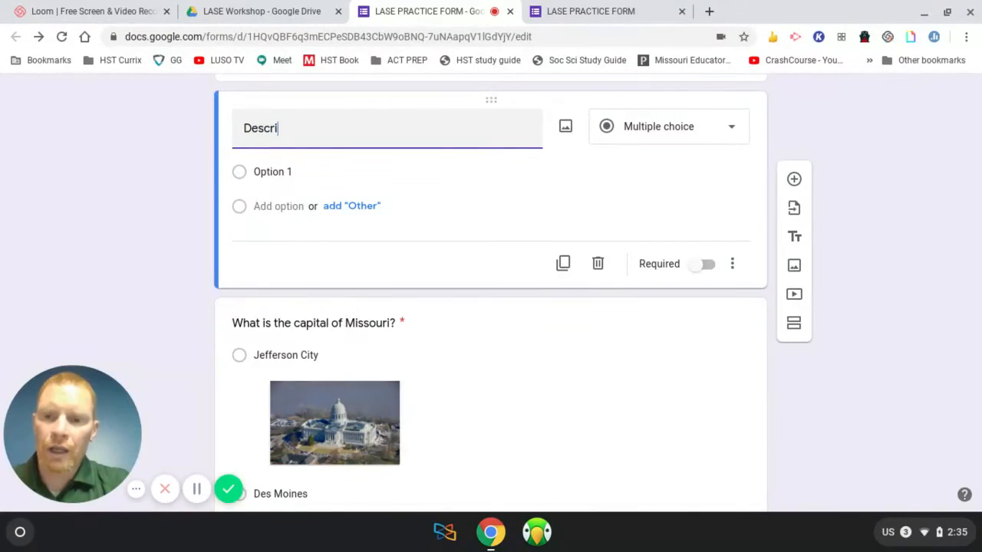
type("be your perfect day.")
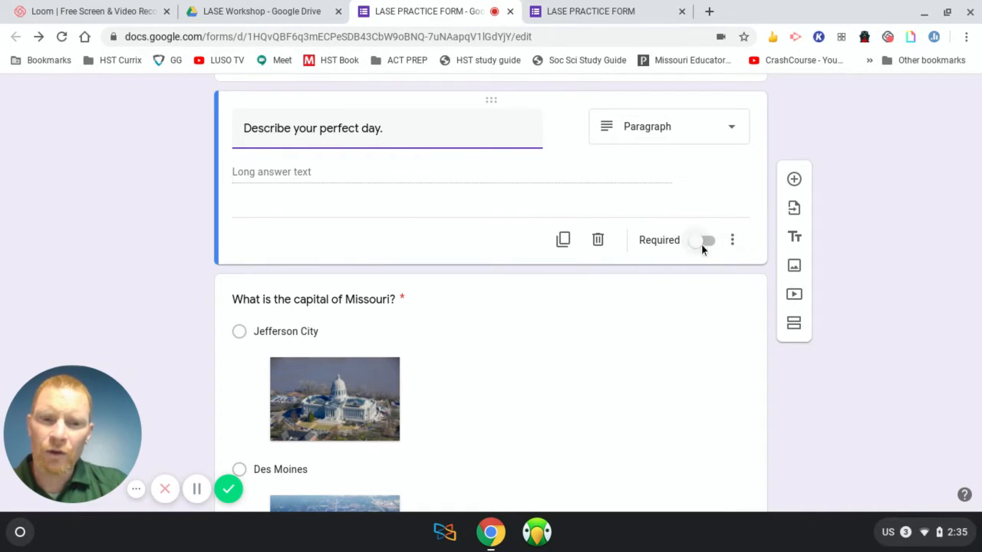
left_click(732, 242)
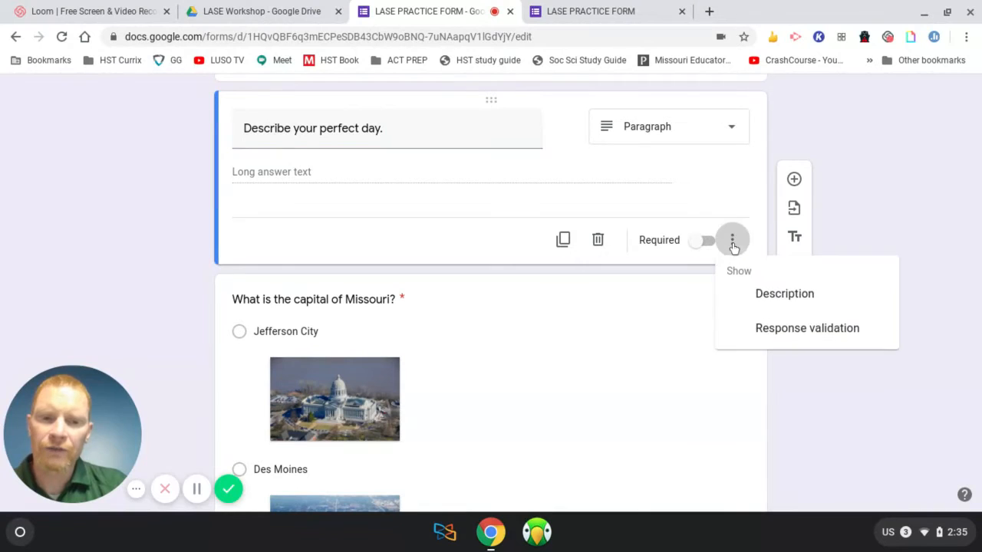
left_click(752, 220)
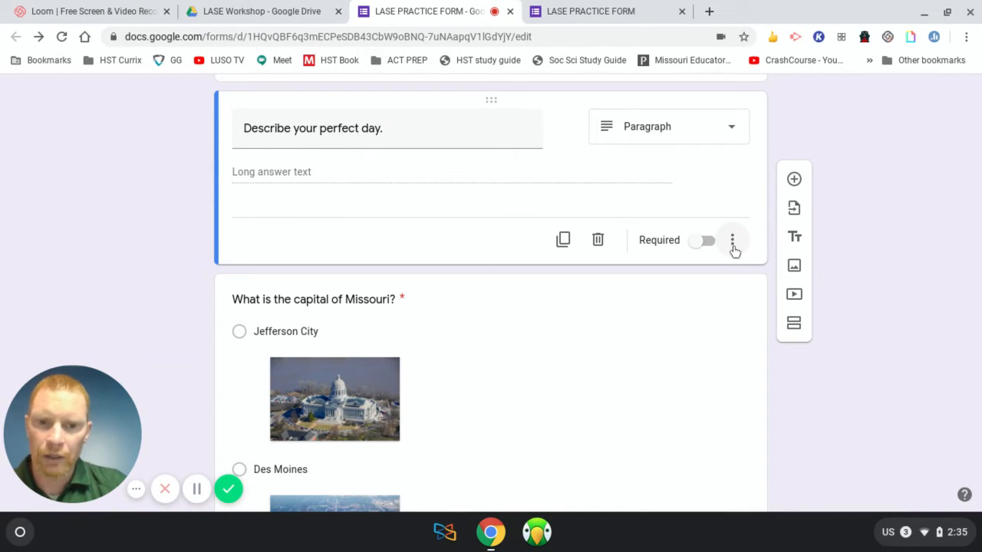
Switch to the form preview and check how the "Describe your perfect day." question appears among the others.
scroll(610, 339, "down", 4)
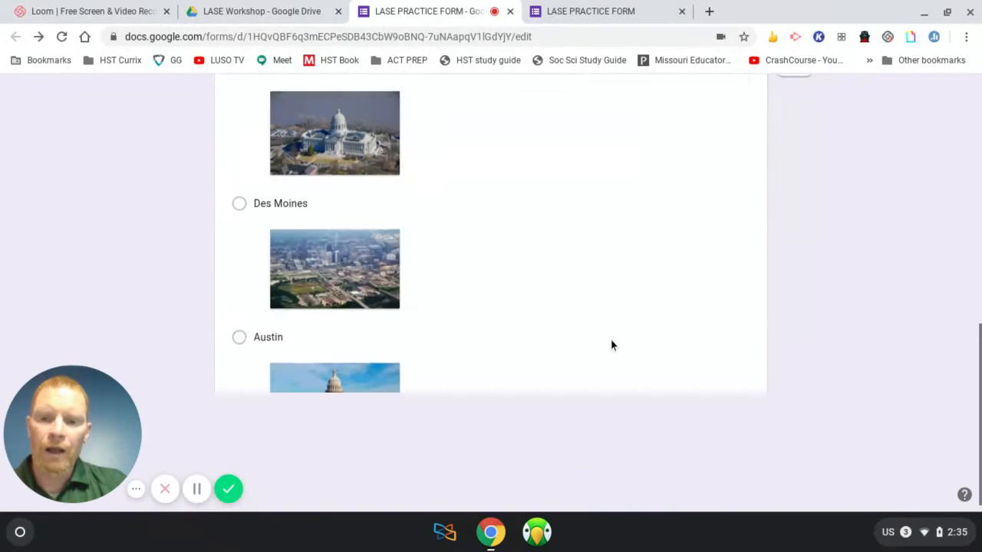
scroll(612, 338, "up", 8)
scroll(705, 260, "down", 4)
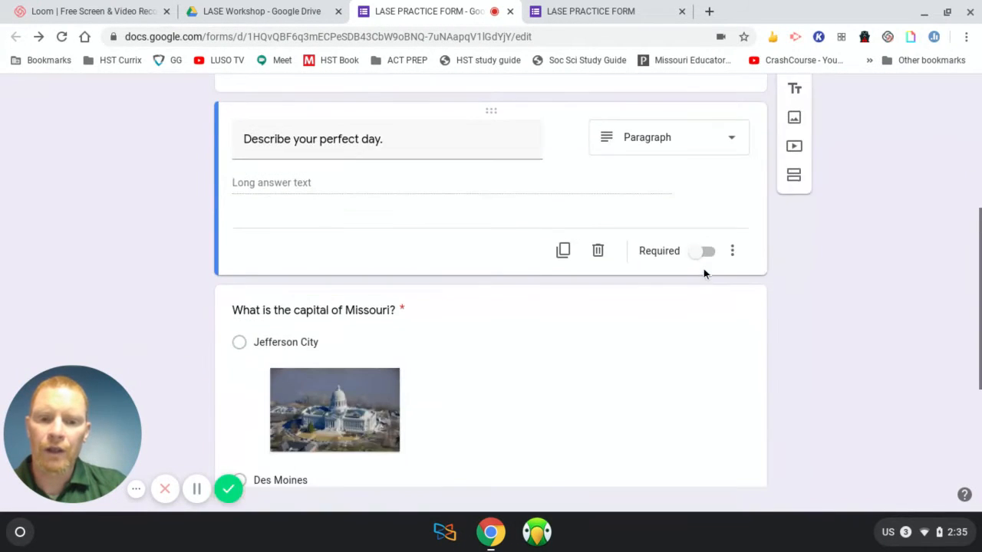
left_click(637, 6)
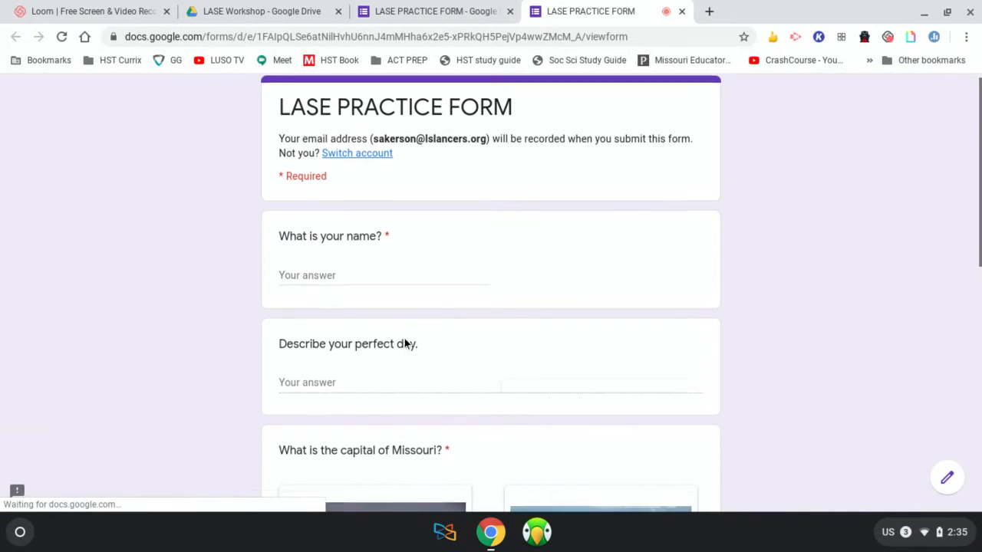
scroll(394, 261, "down", 2)
scroll(445, 149, "up", 1)
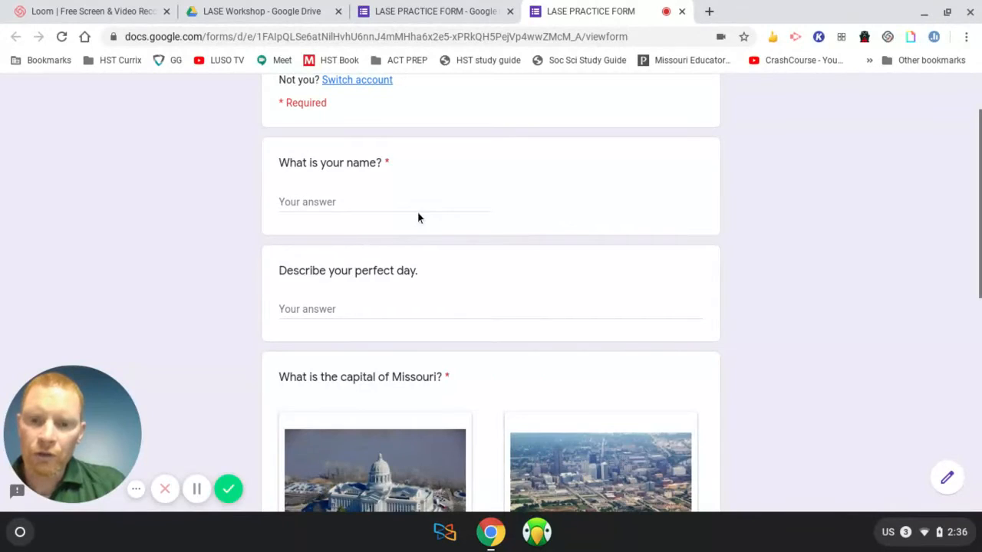
In the preview, answer the name question with "askdfja;lsdkfa" and choose Des Moines as the capital of Missouri.
left_click(379, 201)
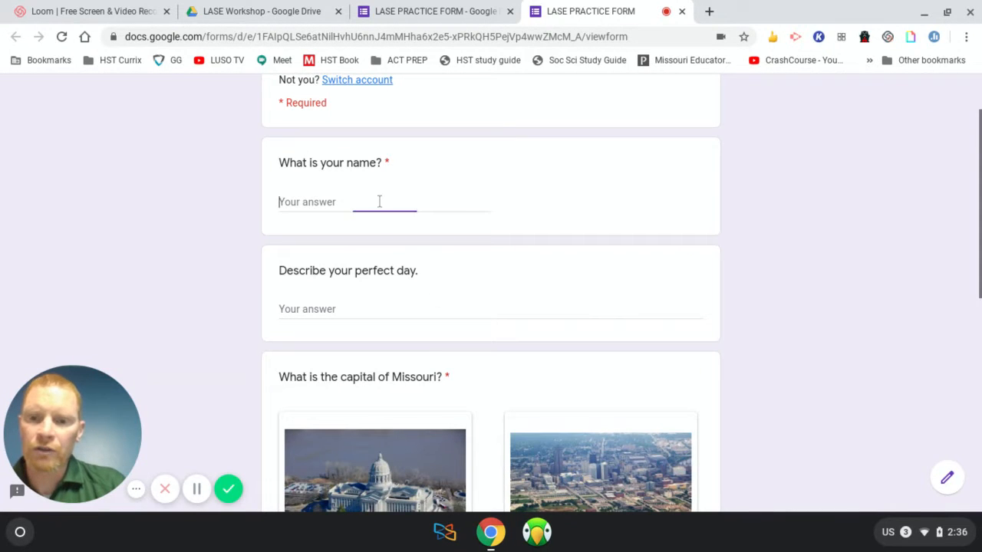
type("askdfja;lsdkfa")
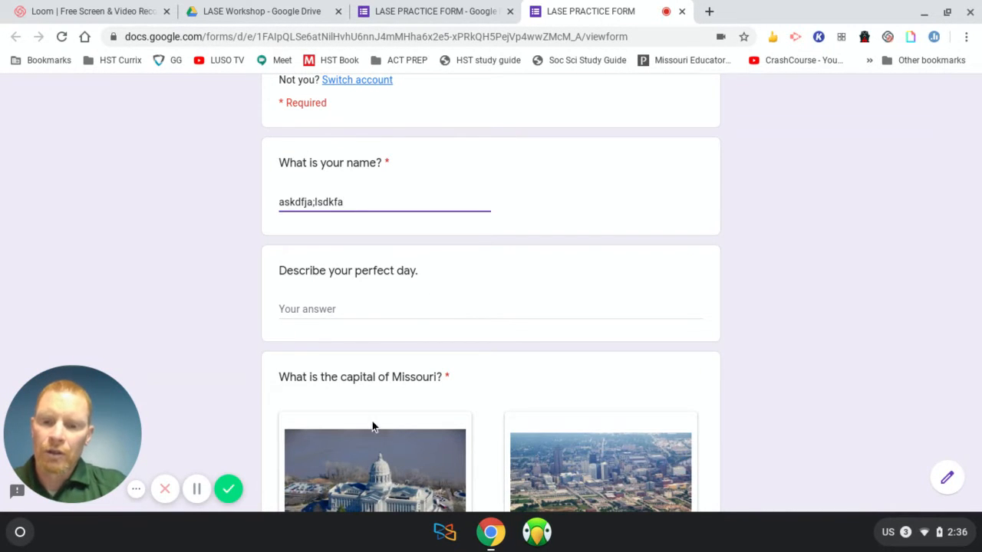
scroll(372, 427, "down", 6)
left_click(512, 92)
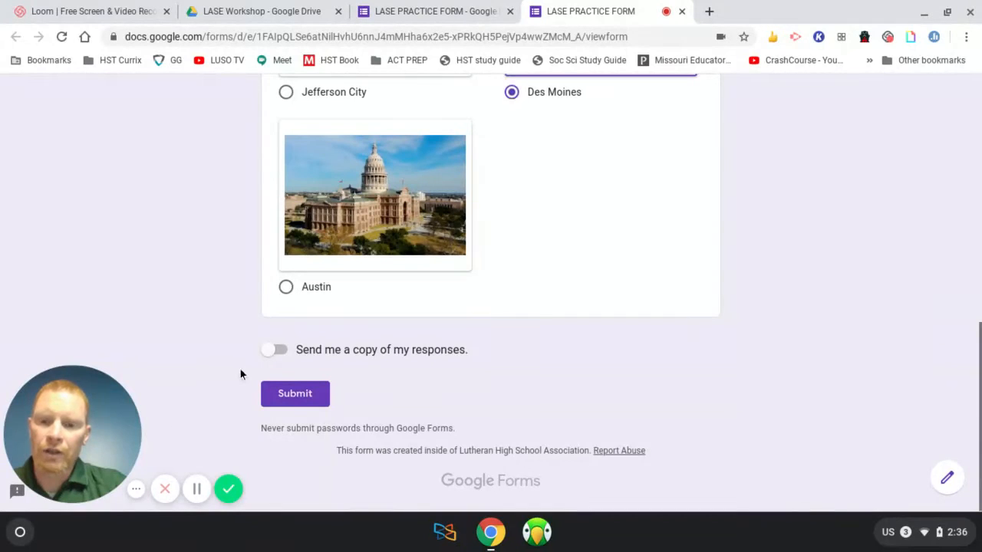
left_click(291, 404)
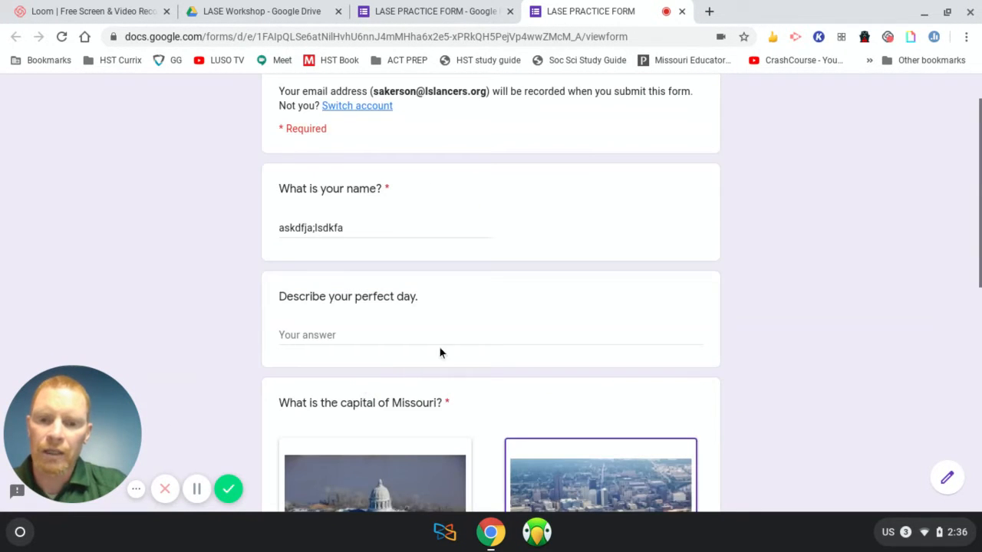
Clear the answer to the name question and submit the form to test the required-question check.
left_click(401, 233)
key("ctrl+a")
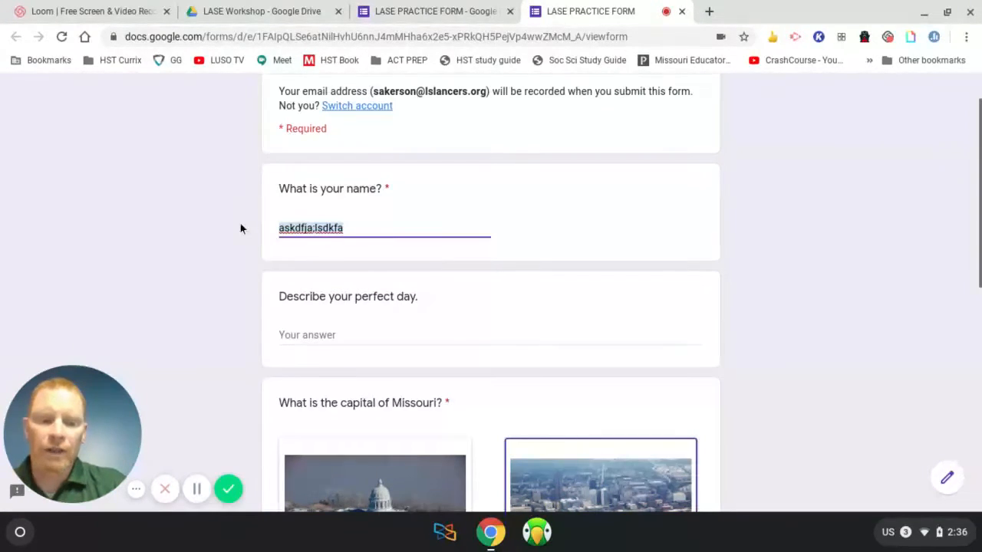
key("BackSpace")
scroll(311, 242, "down", 6)
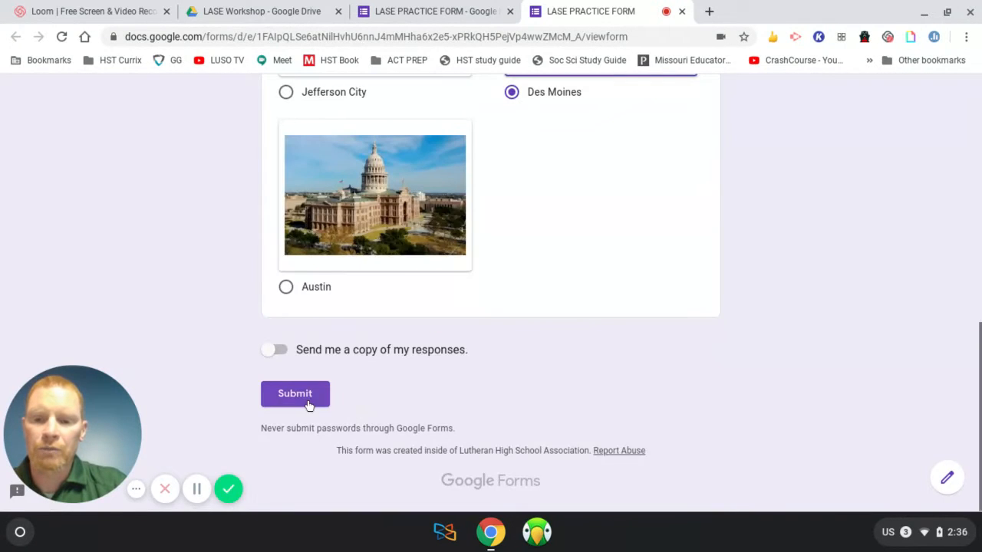
left_click(306, 401)
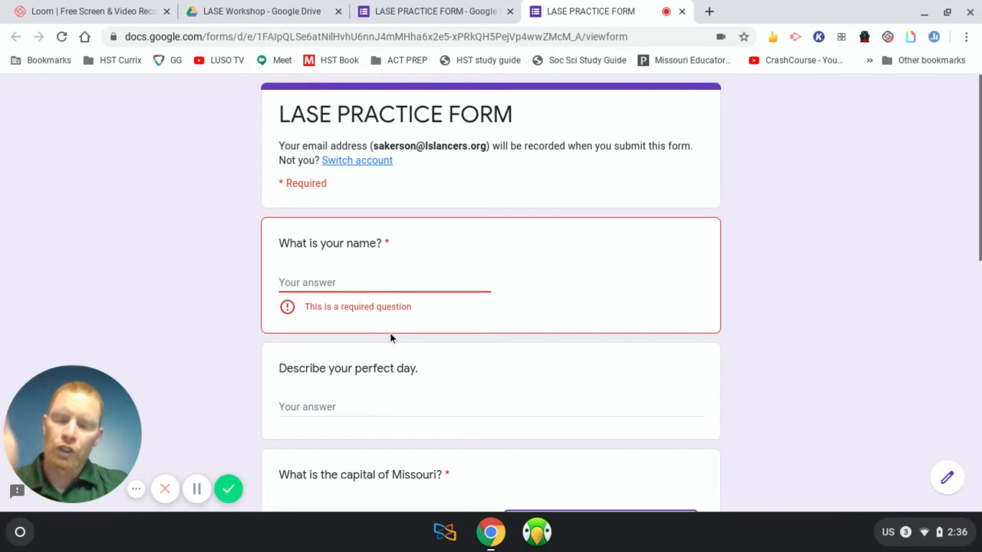
Return to the form editor, open the theme options and review the header, color, background and font style settings.
left_click(445, 10)
scroll(421, 327, "down", 2)
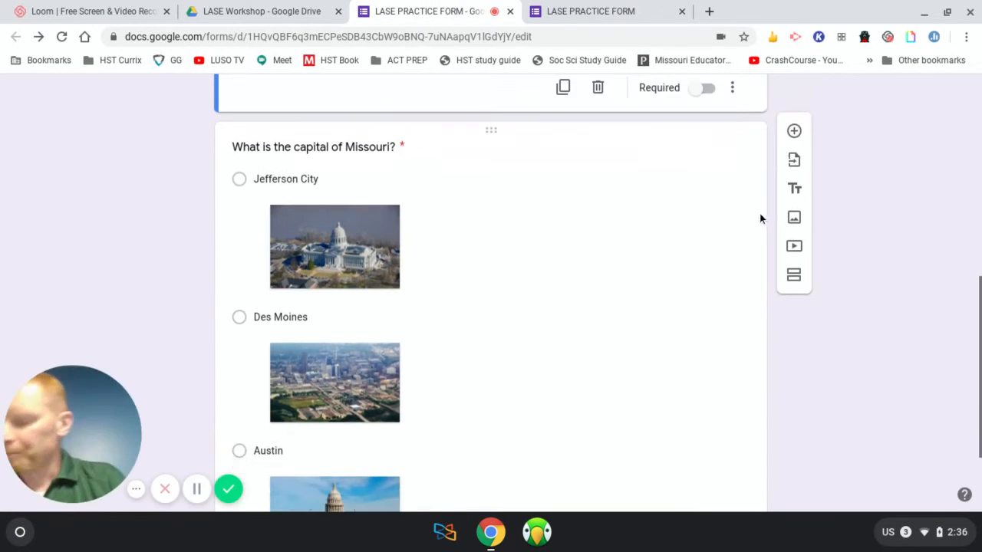
scroll(760, 217, "up", 6)
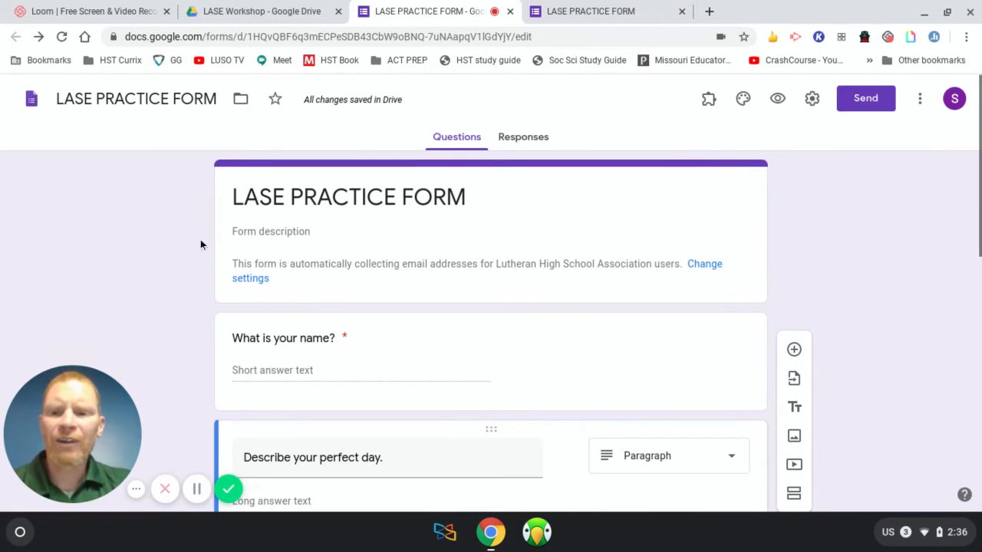
left_click(743, 99)
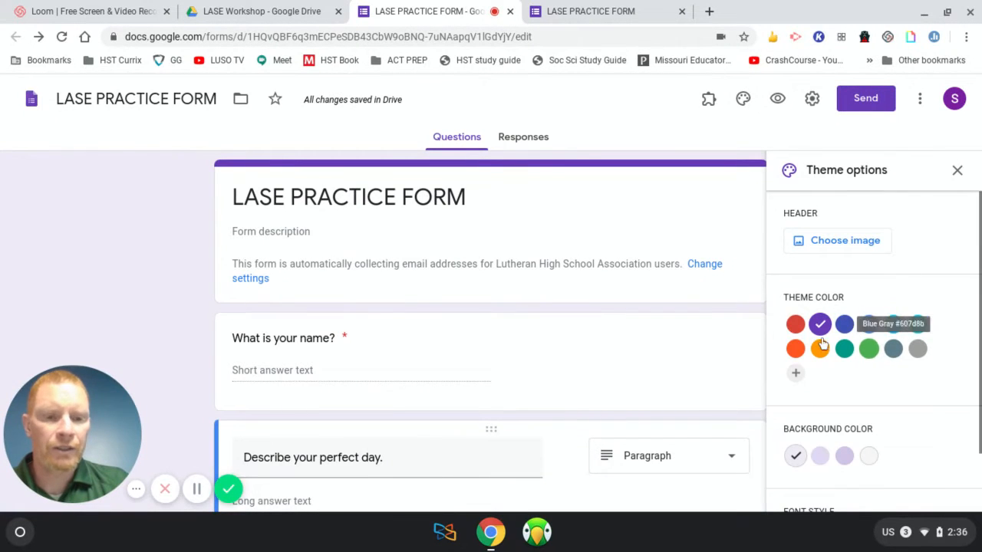
scroll(885, 398, "down", 5)
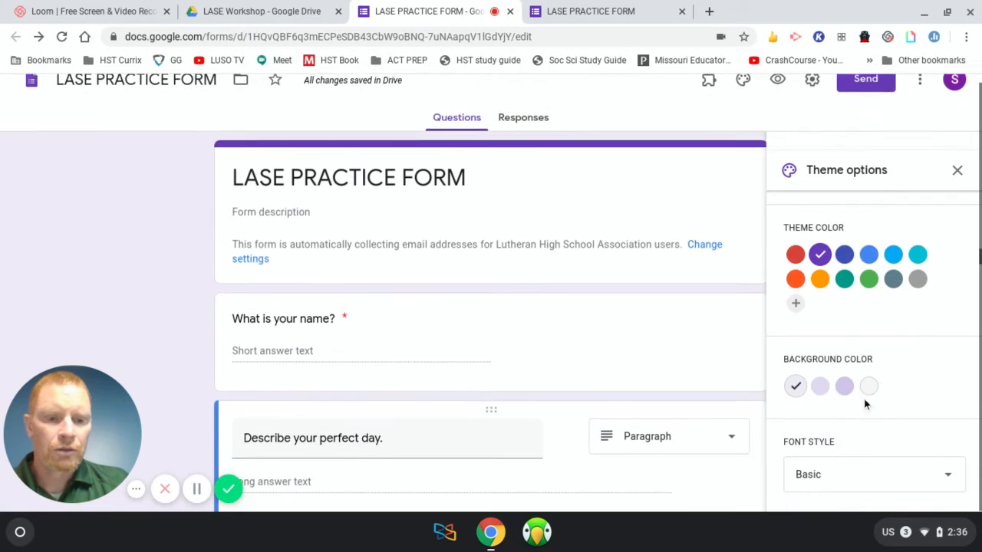
scroll(821, 481, "up", 2)
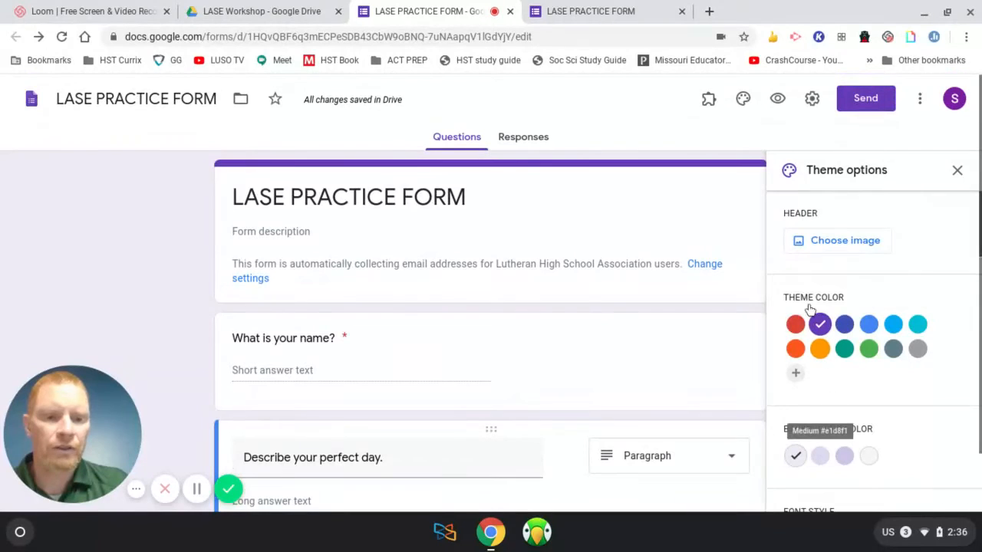
Browse the Work and School header images for the form and show the Party category.
left_click(833, 250)
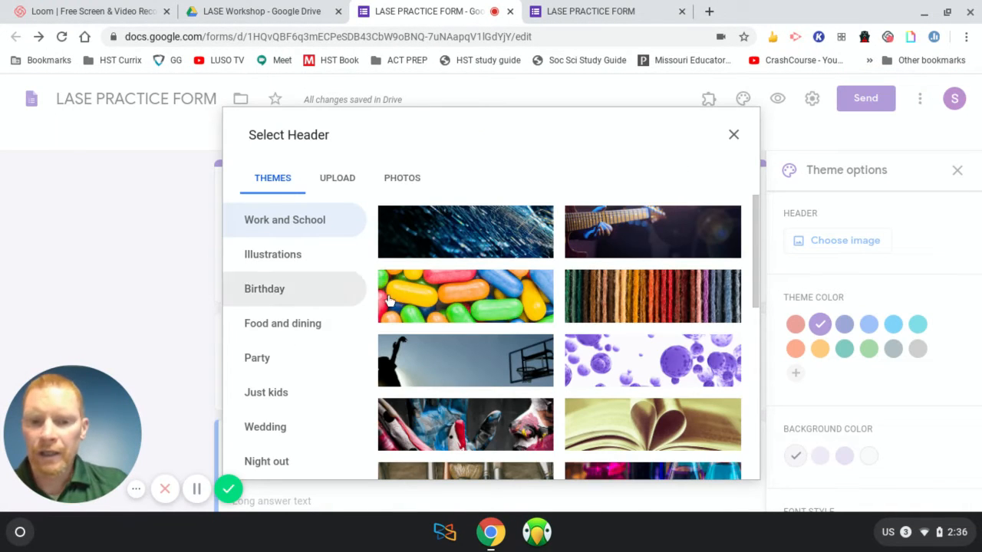
scroll(600, 298, "down", 1)
scroll(600, 298, "down", 3)
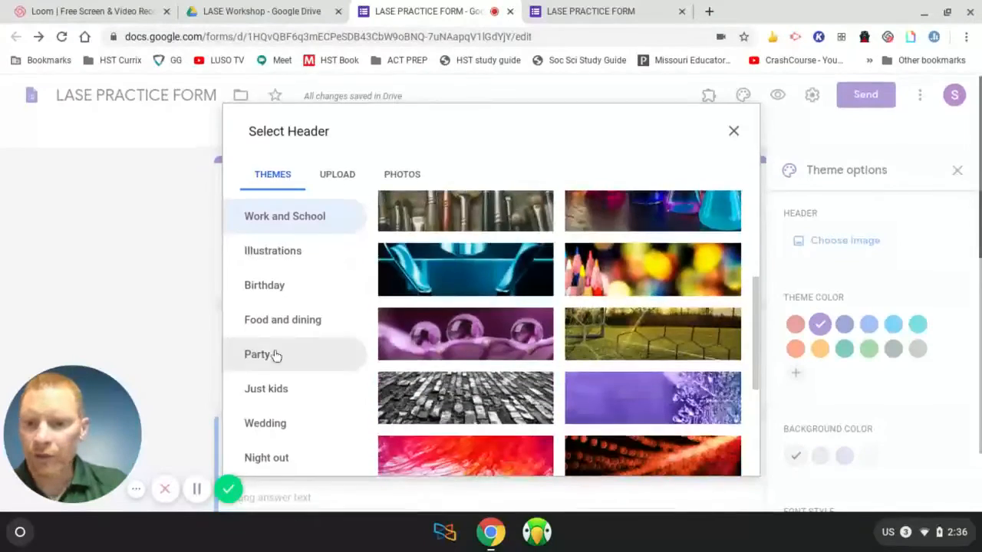
scroll(273, 355, "down", 2)
scroll(294, 338, "up", 2)
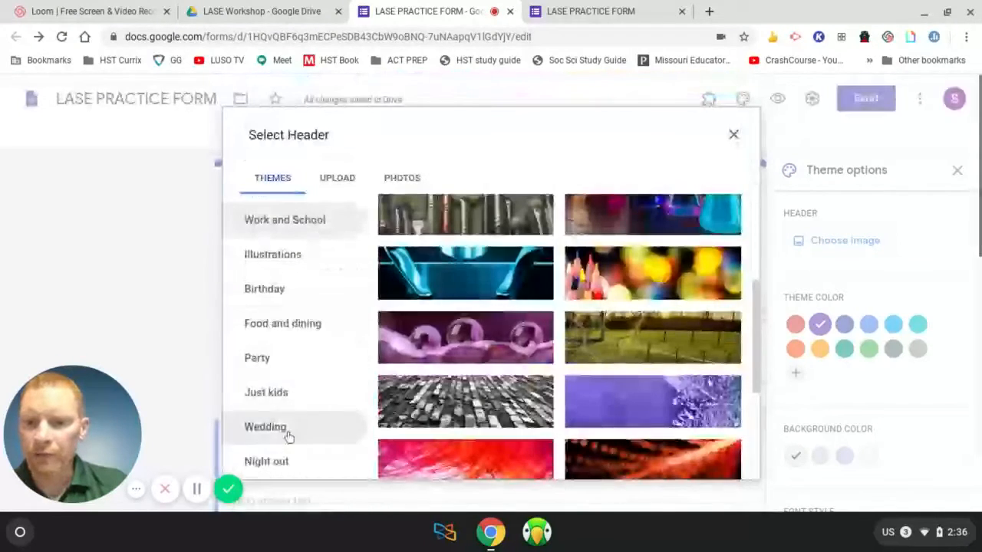
left_click(292, 361)
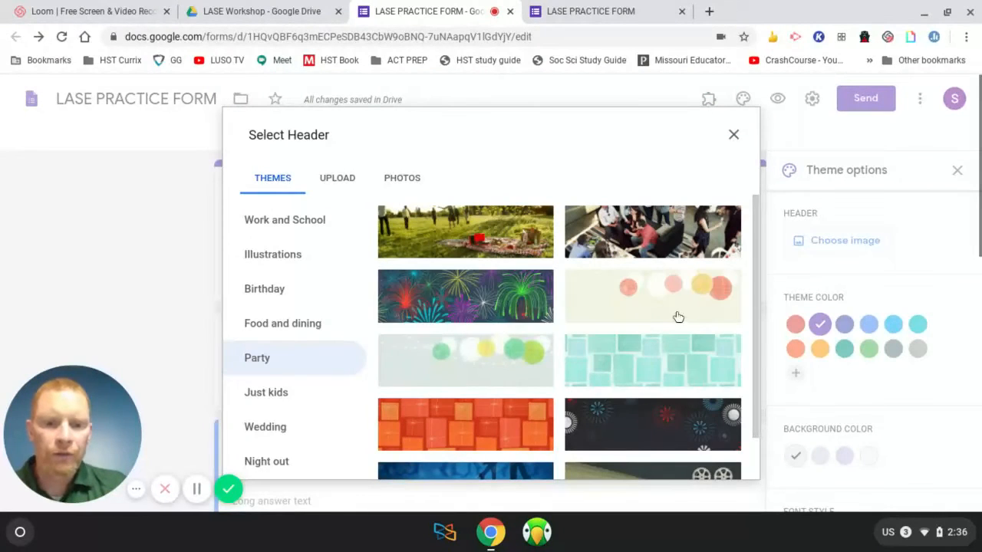
Insert the blue image with dancing figures as the form header and close the theme options.
scroll(654, 379, "down", 3)
scroll(653, 378, "down", 1)
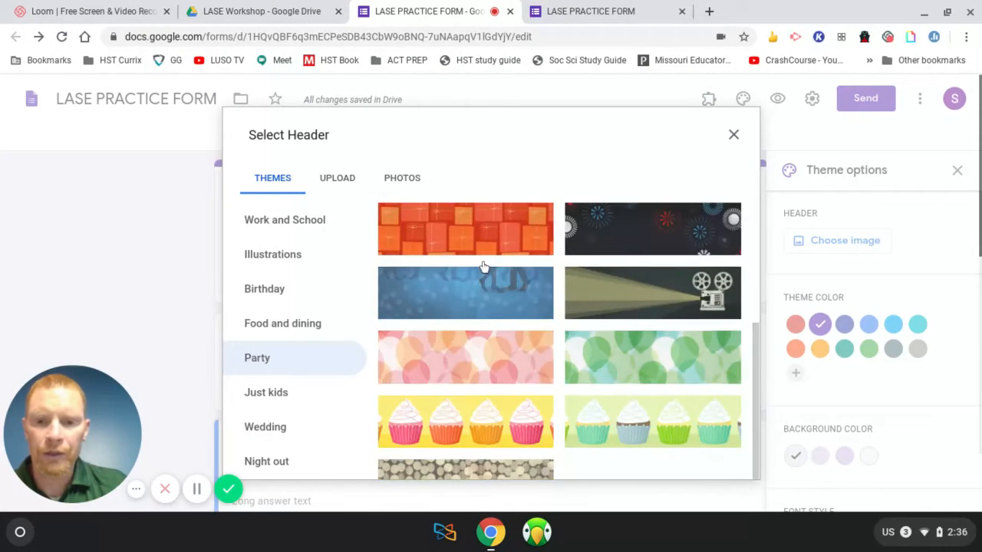
left_click(497, 305)
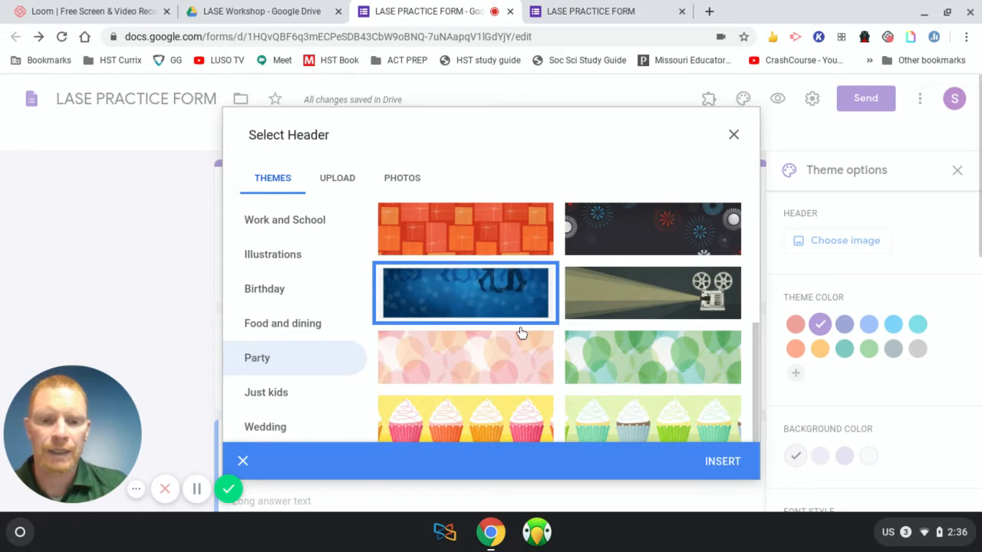
left_click(722, 461)
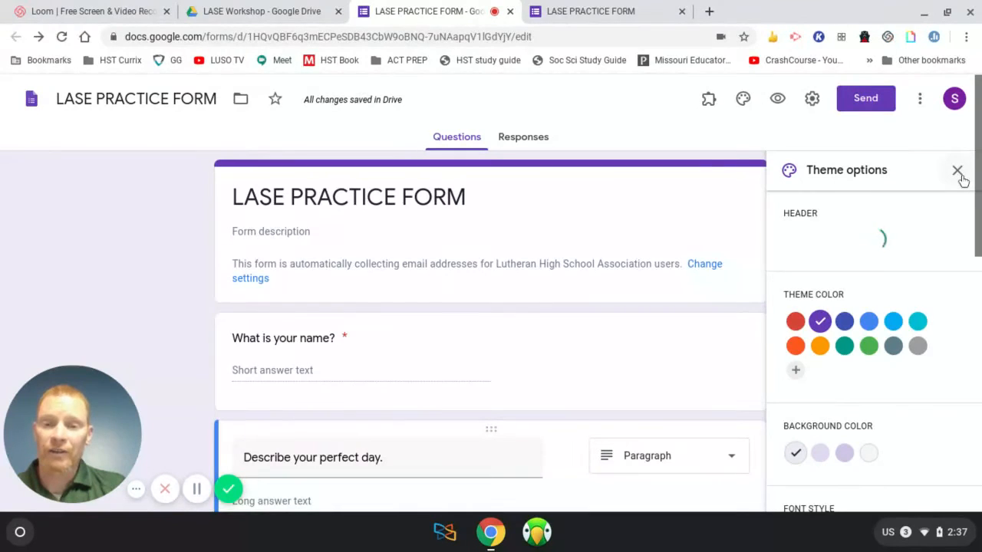
scroll(357, 364, "down", 5)
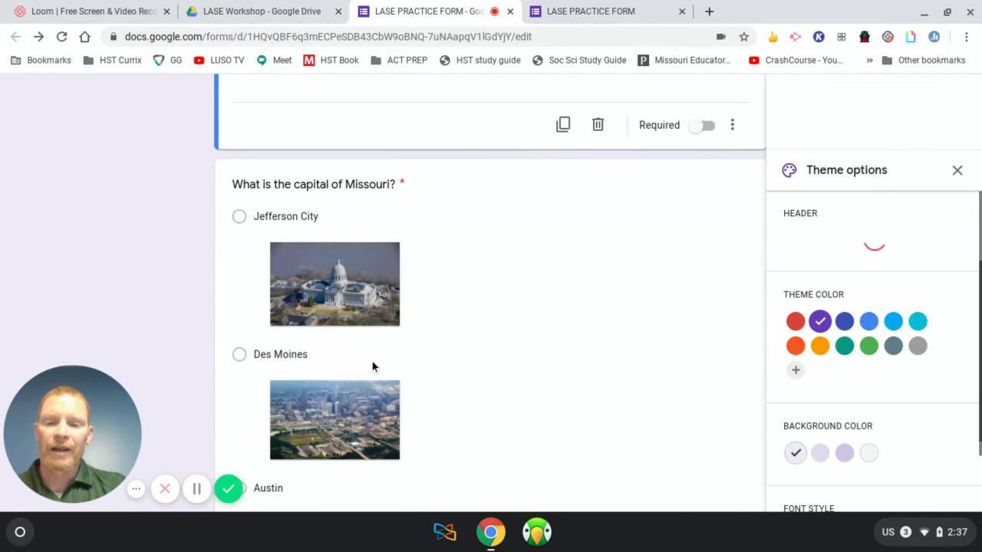
scroll(371, 359, "up", 4)
scroll(442, 327, "up", 2)
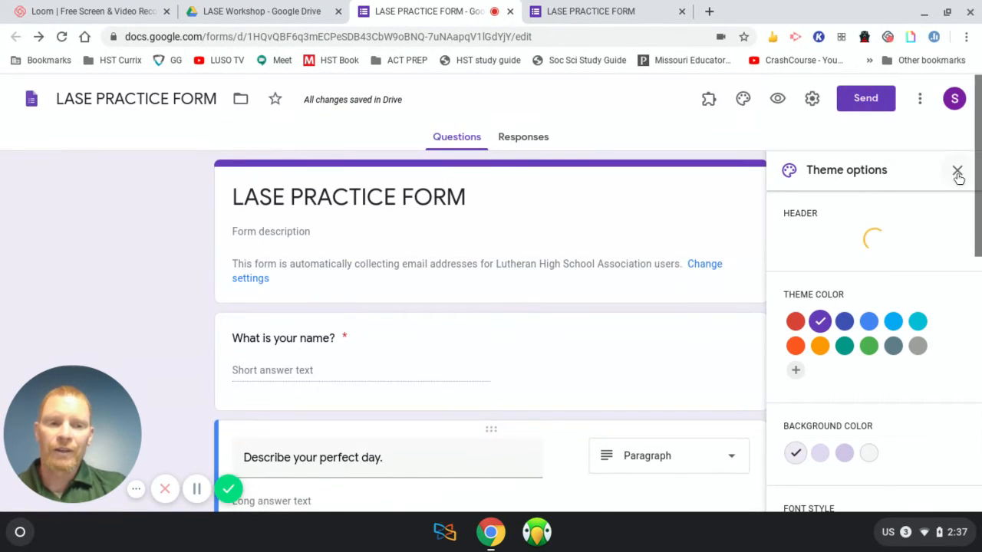
left_click(957, 175)
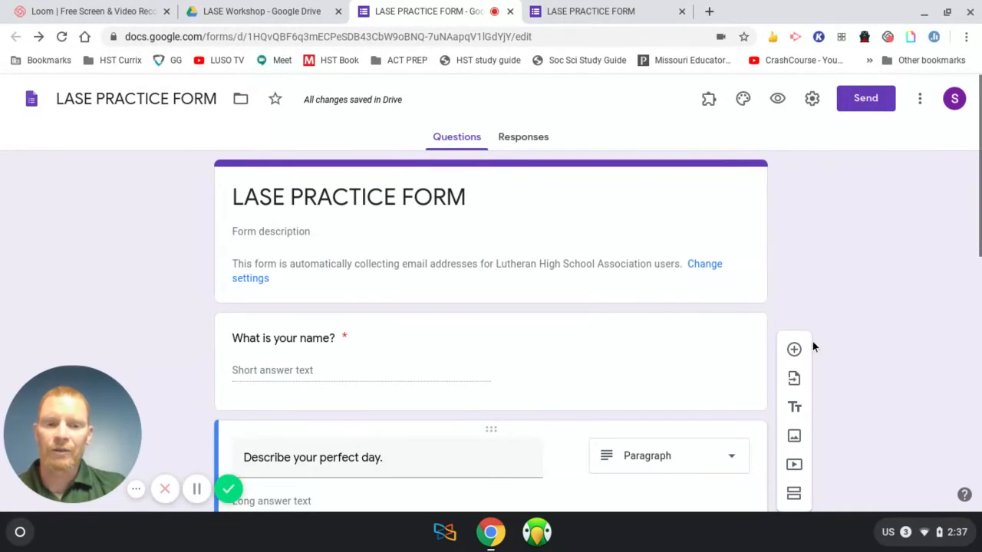
Check the header setting in the theme options, close them, and look through the form's questions.
left_click(743, 99)
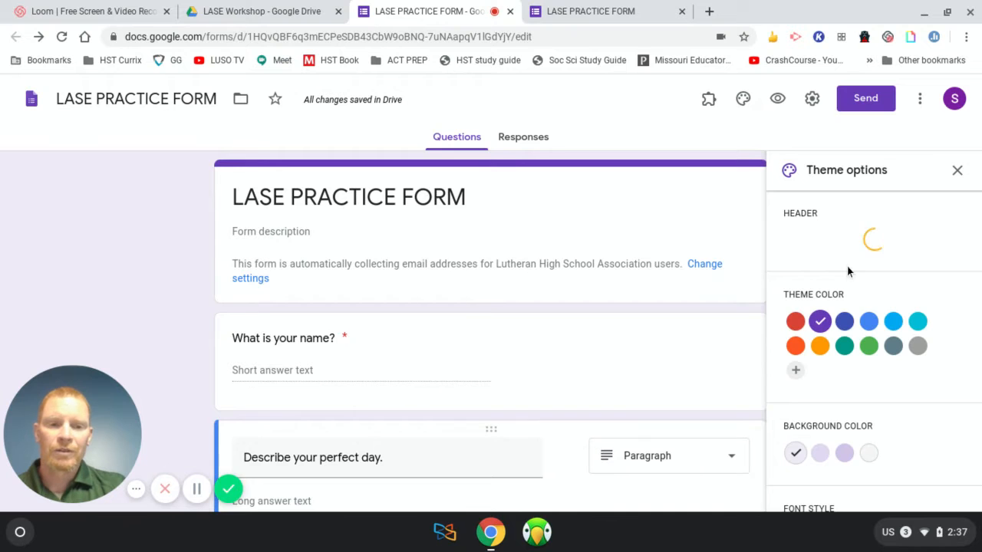
left_click(957, 171)
scroll(618, 363, "down", 4)
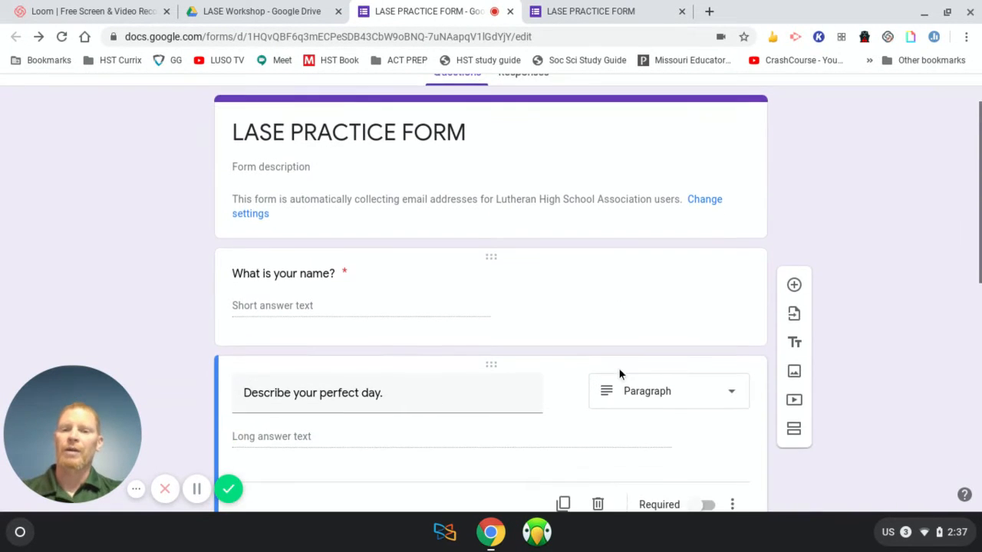
scroll(603, 362, "down", 4)
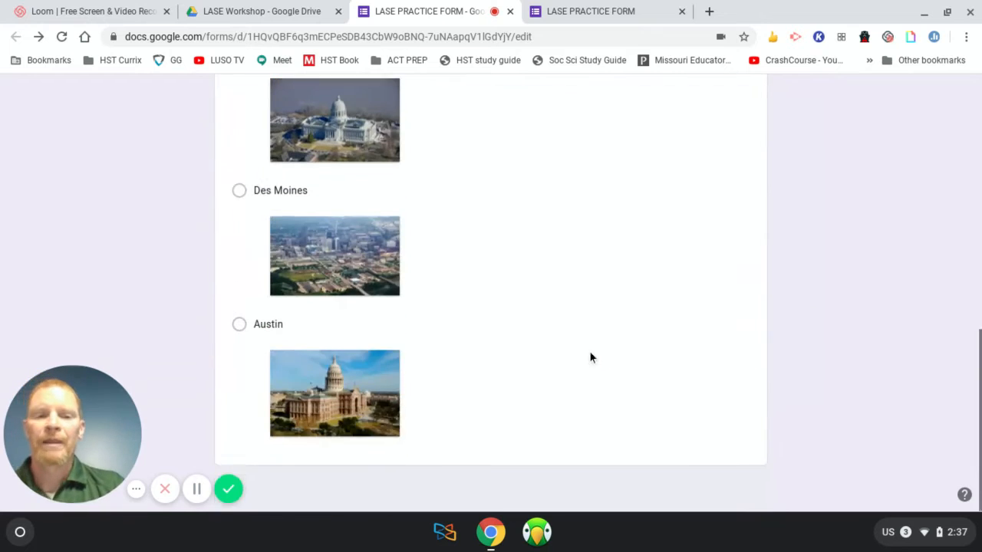
scroll(591, 345, "up", 8)
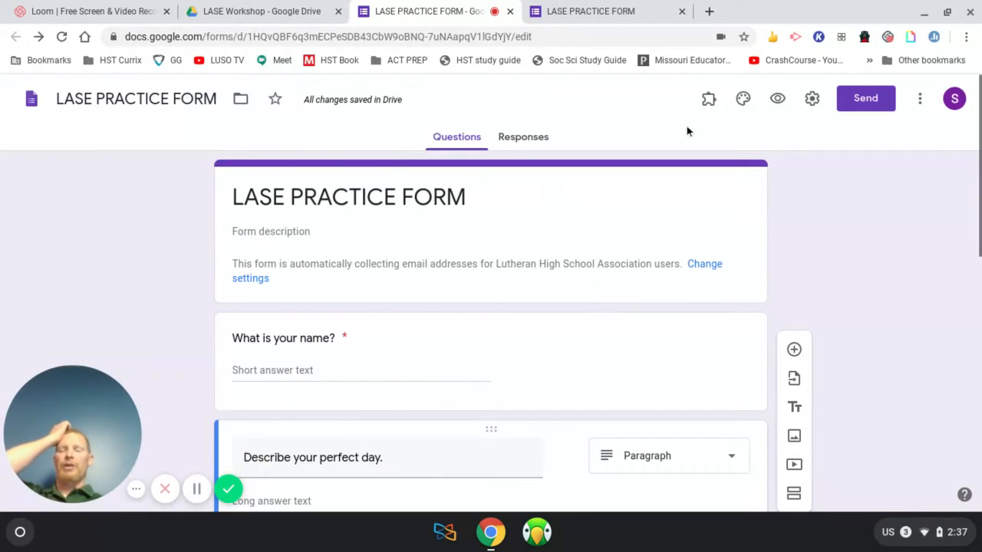
Reload the live form to check its theme and return to the form editor.
left_click(569, 17)
key("ctrl+r")
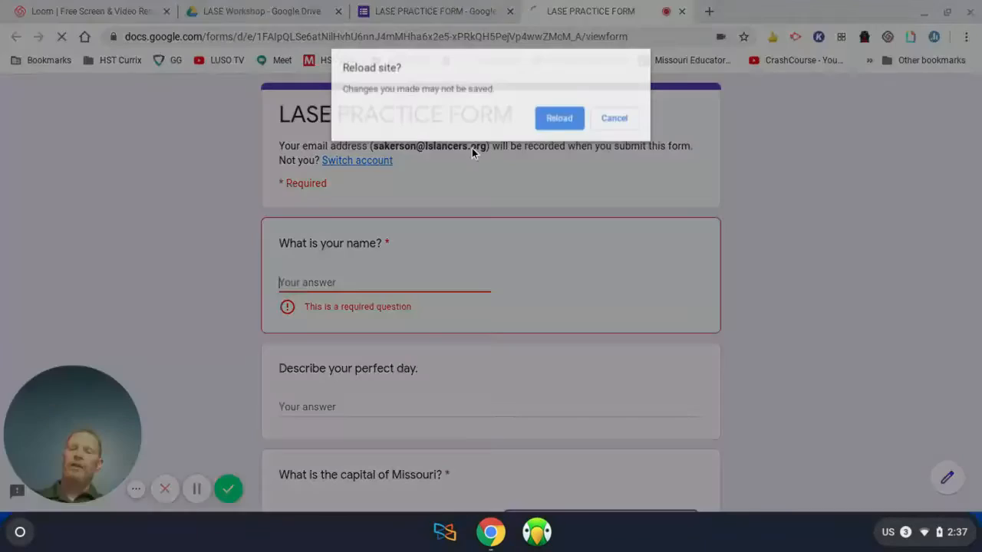
left_click(562, 118)
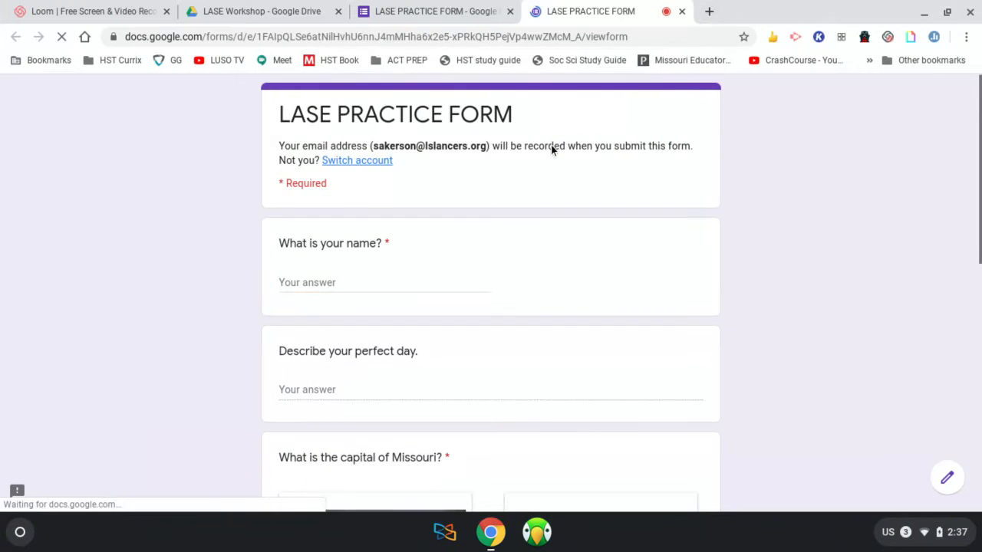
left_click(441, 7)
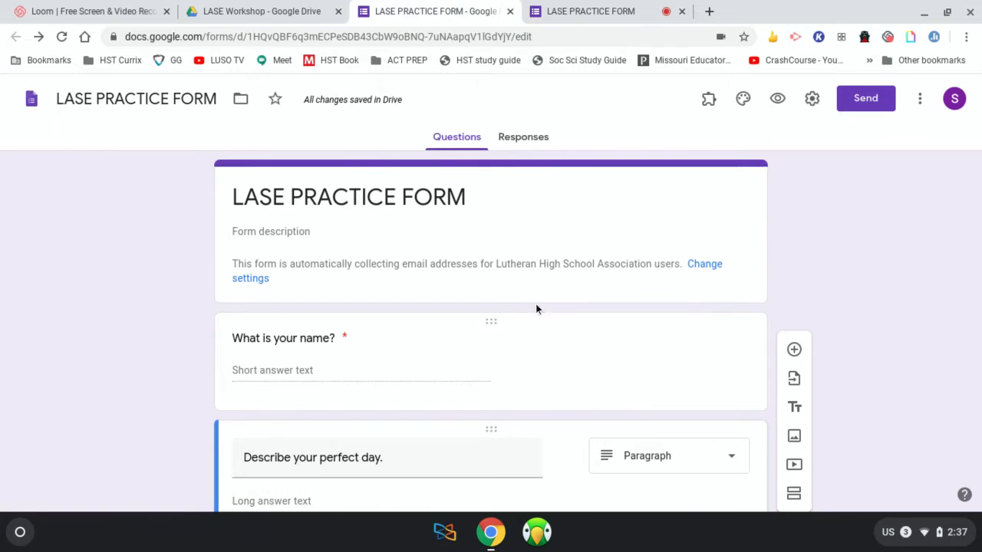
Select the Missouri capital question, start adding a video below it, and search YouTube for "capitol buildings".
scroll(521, 297, "down", 2)
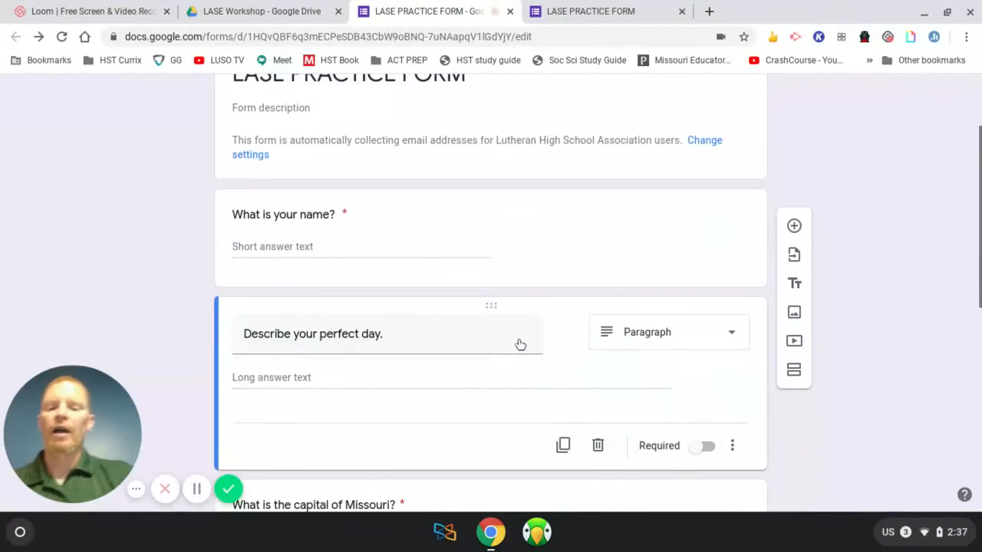
scroll(520, 344, "down", 4)
scroll(747, 329, "up", 6)
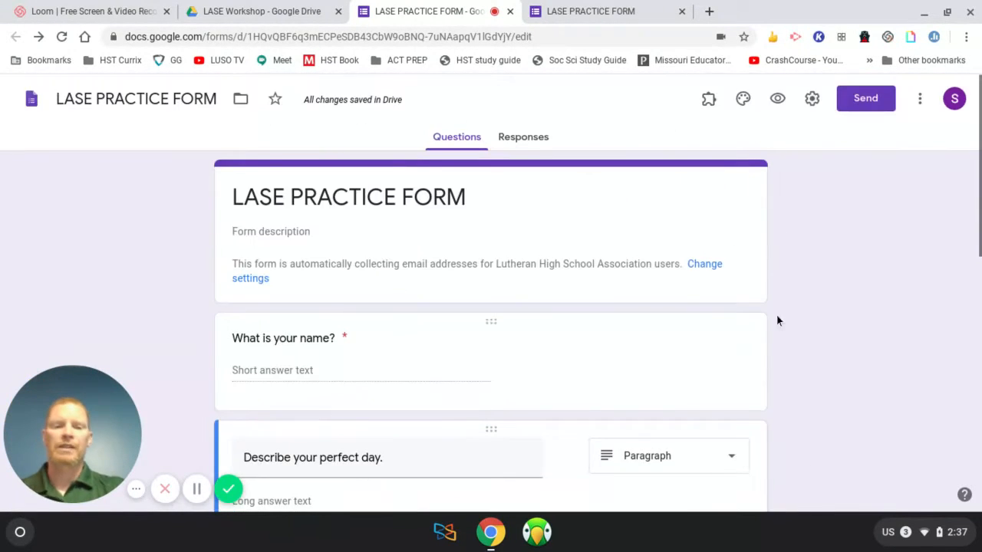
scroll(798, 286, "down", 2)
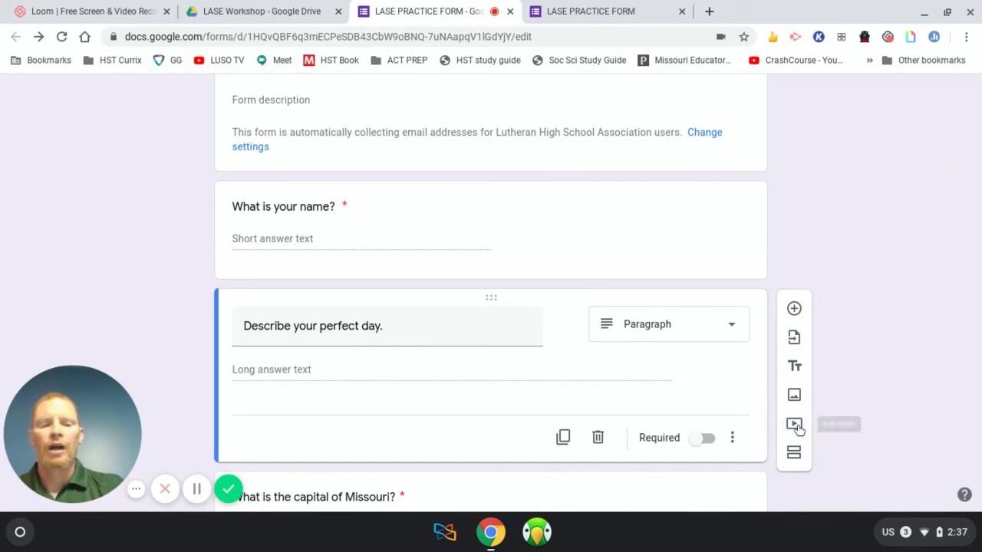
scroll(798, 429, "down", 6)
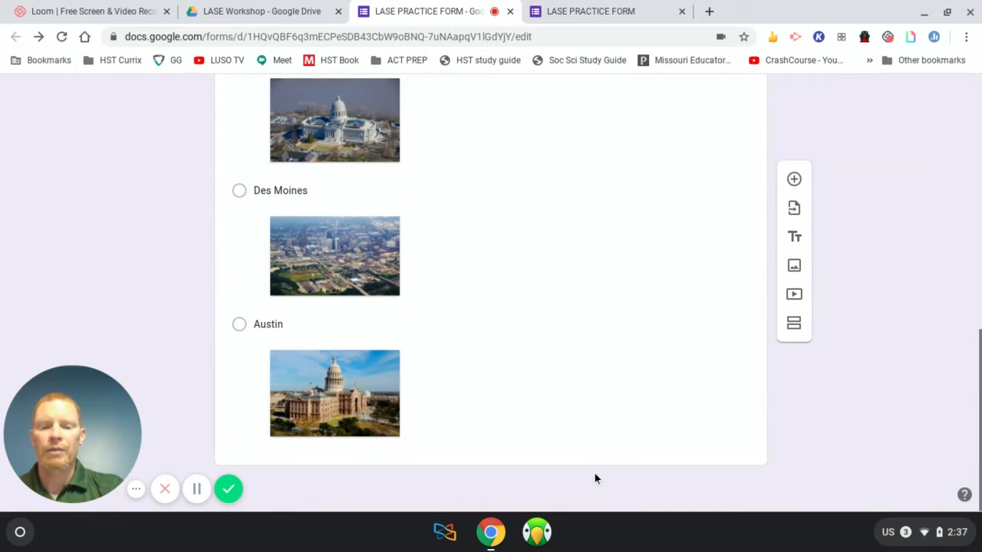
left_click(537, 380)
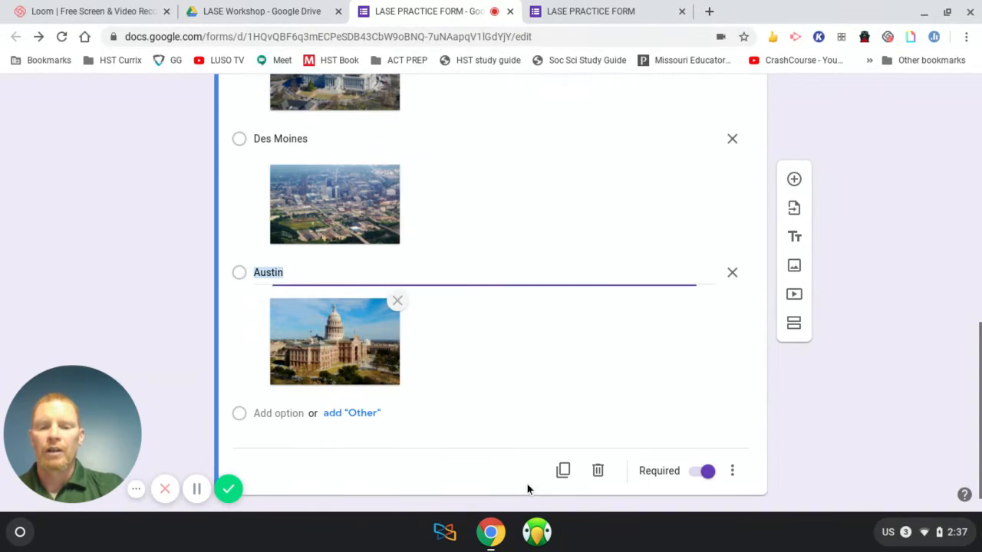
scroll(532, 409, "down", 1)
left_click(796, 296)
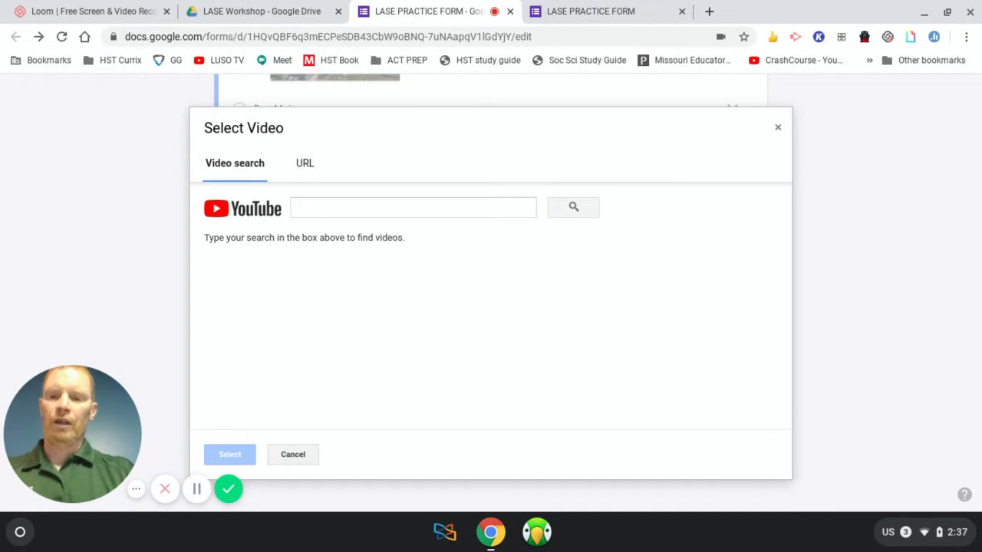
left_click(332, 208)
type("capitol bui")
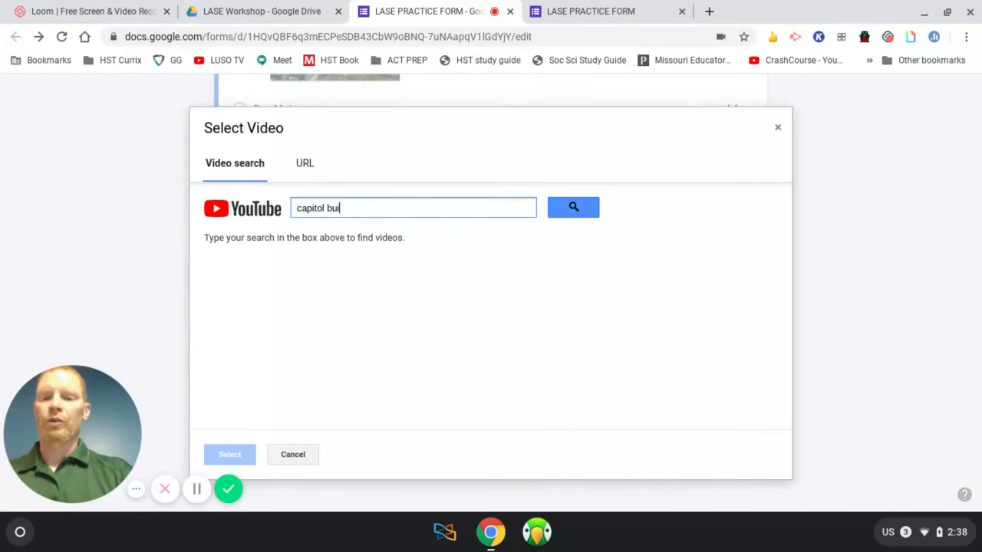
type("ldings")
key("Return")
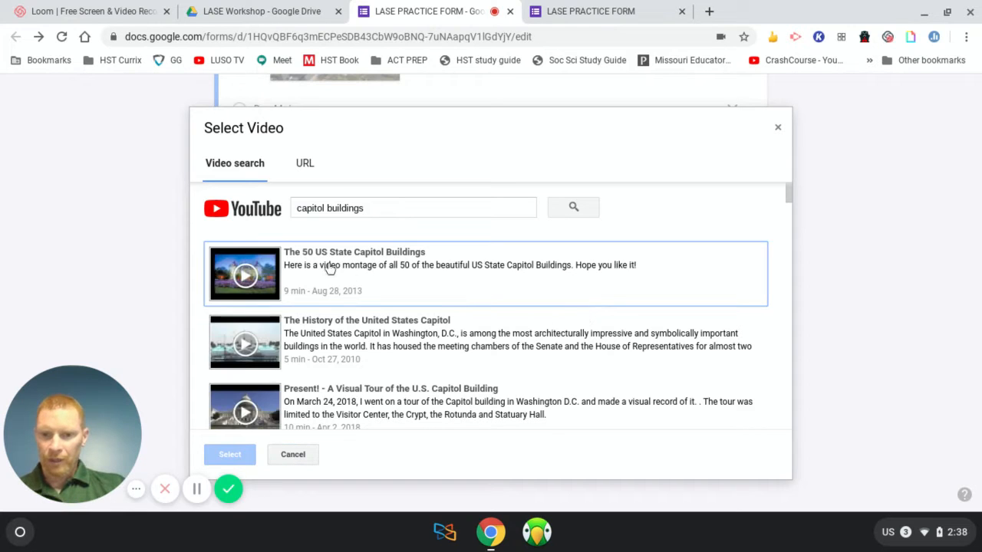
Insert the video "The 50 US State Capitol Buildings" and title it "50 US Capitol Buildings".
left_click(387, 265)
left_click(230, 454)
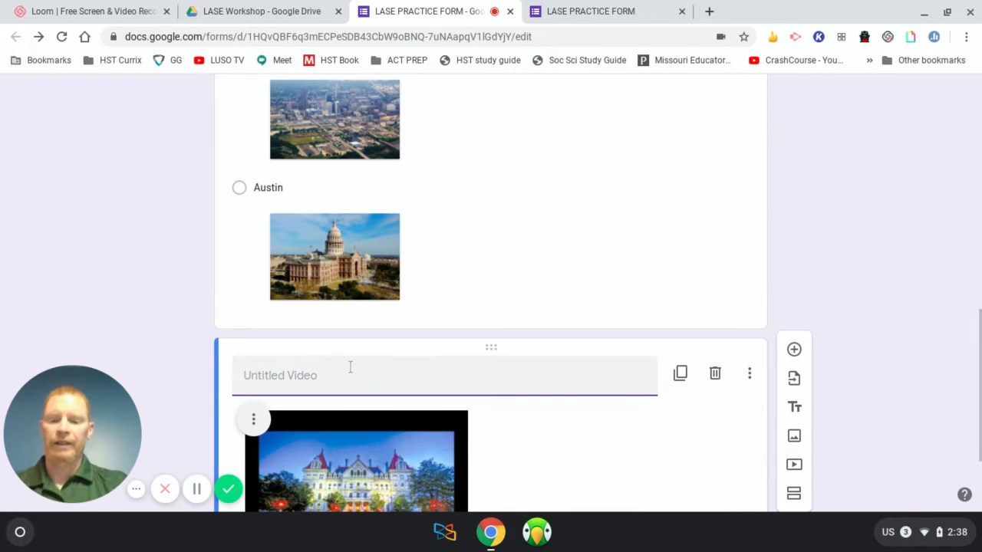
type("50 US Capitol Buildings")
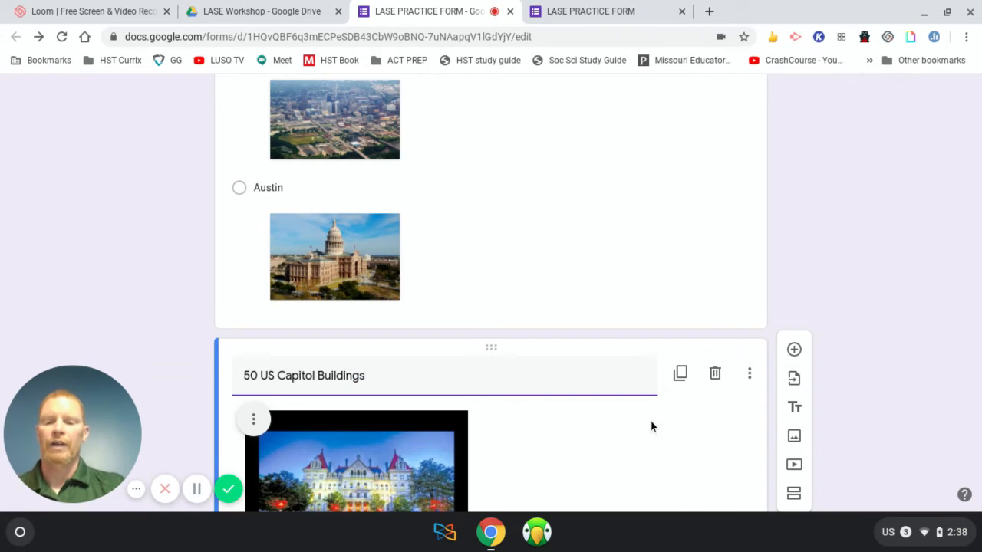
Add a new section after the video and title it "Watch this Video".
scroll(650, 426, "down", 2)
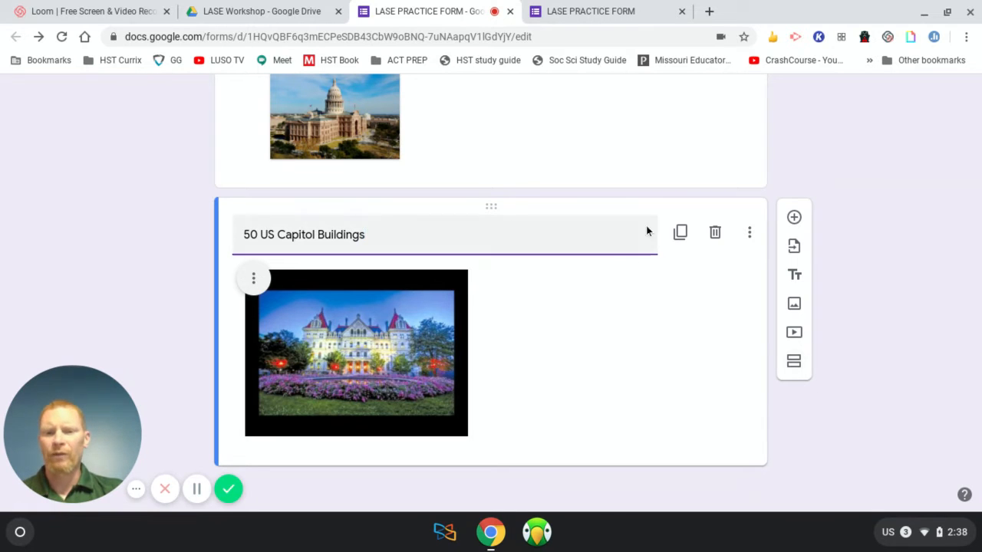
left_click(794, 362)
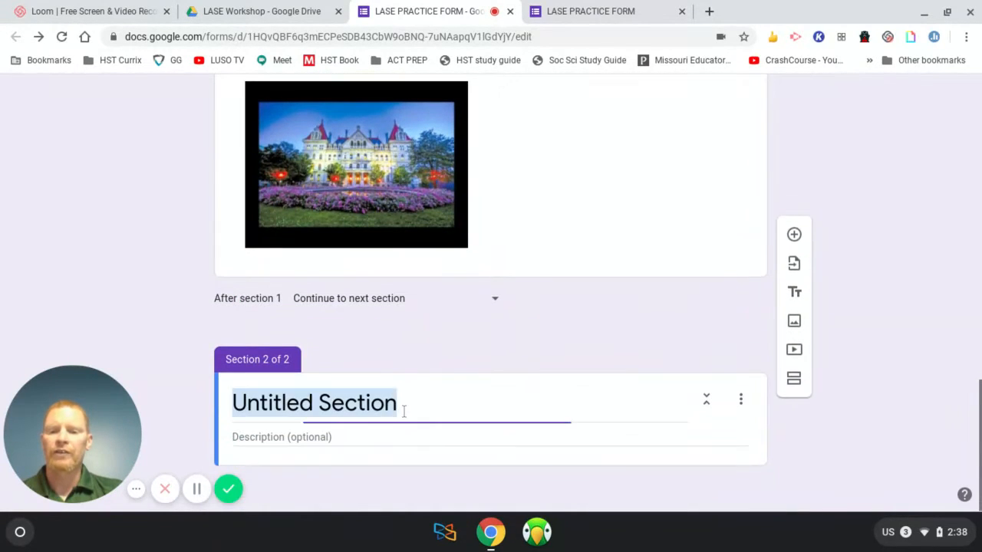
type("Wat")
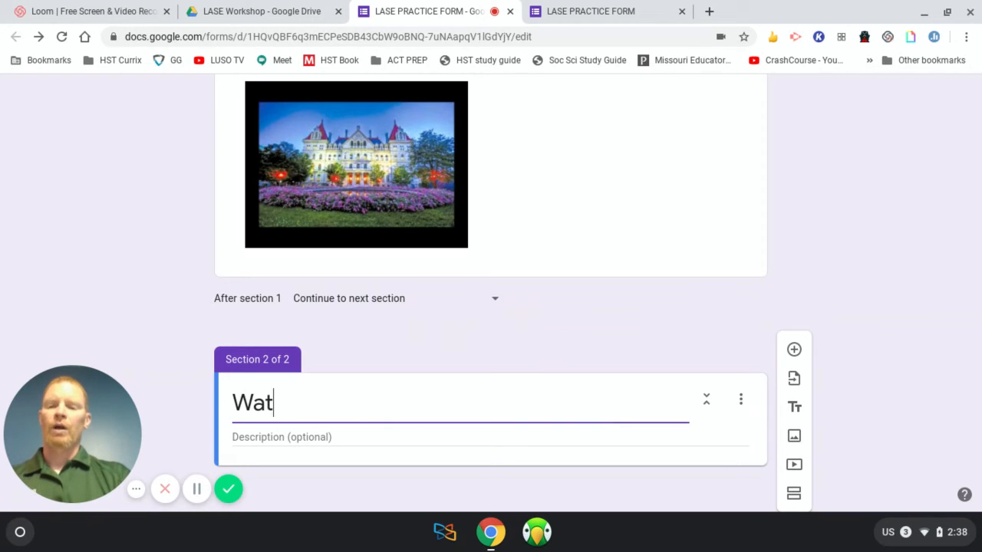
type("ch this Vide.")
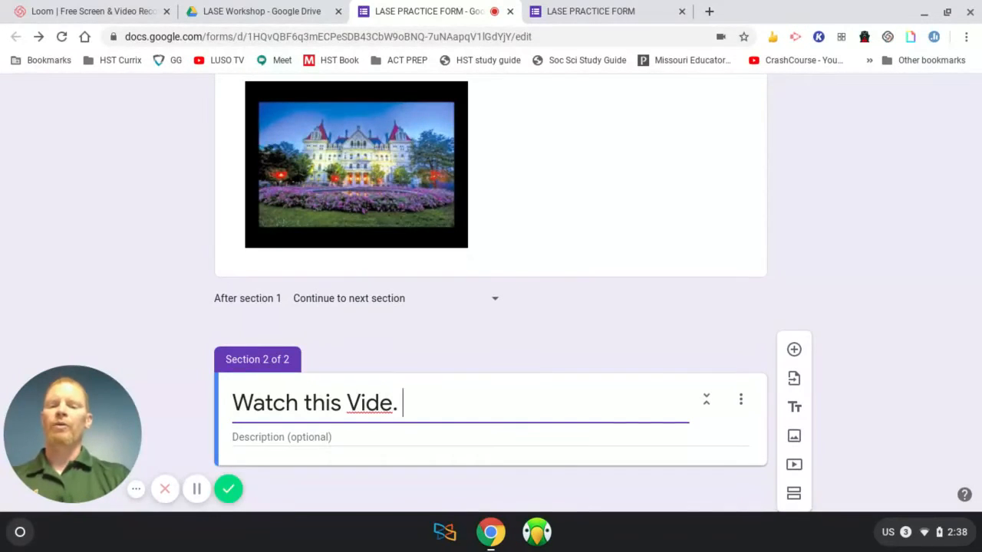
key("BackSpace")
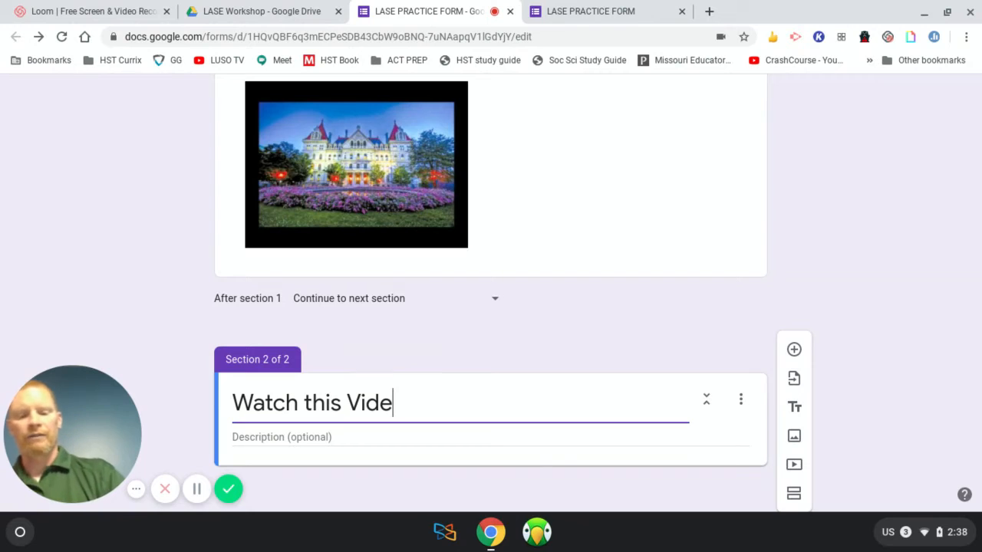
type("o")
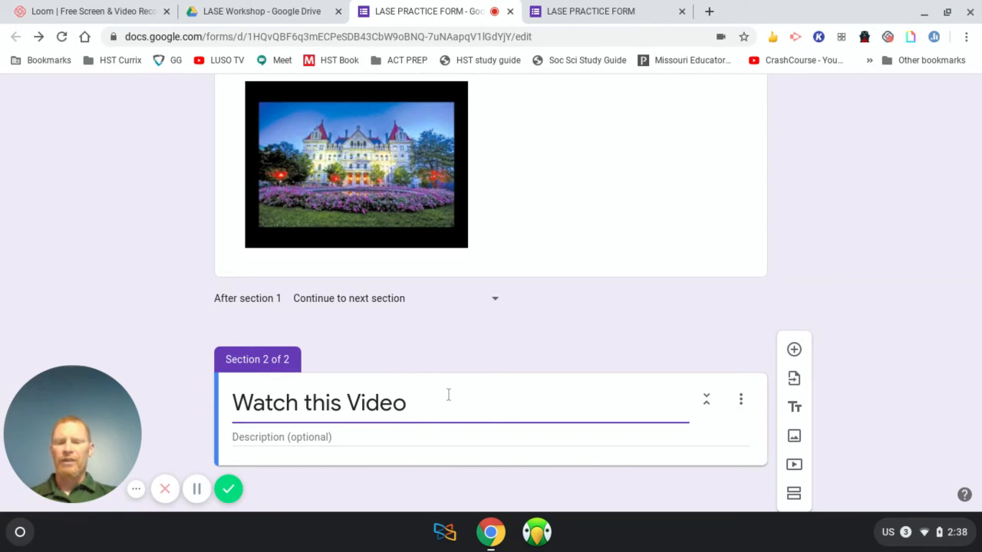
Move the Missouri capital question above the perfect-day question in section 1.
scroll(713, 317, "up", 10)
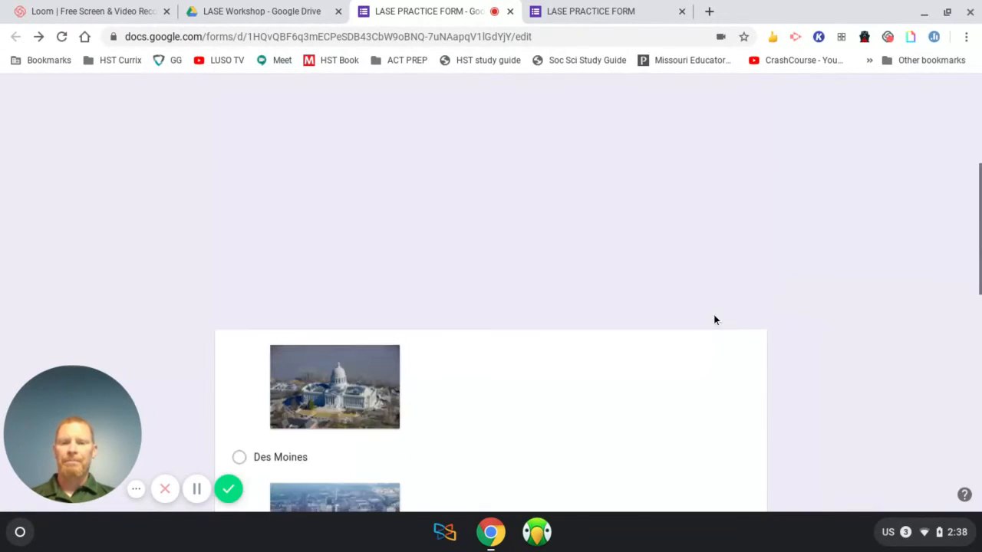
scroll(633, 323, "down", 3)
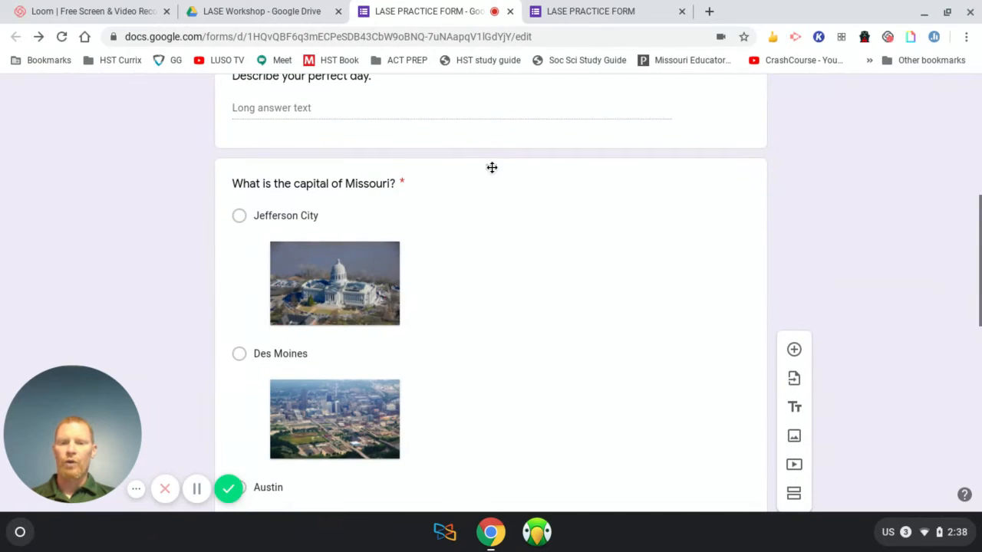
left_click_drag(491, 166, 469, 372)
scroll(483, 376, "down", 8)
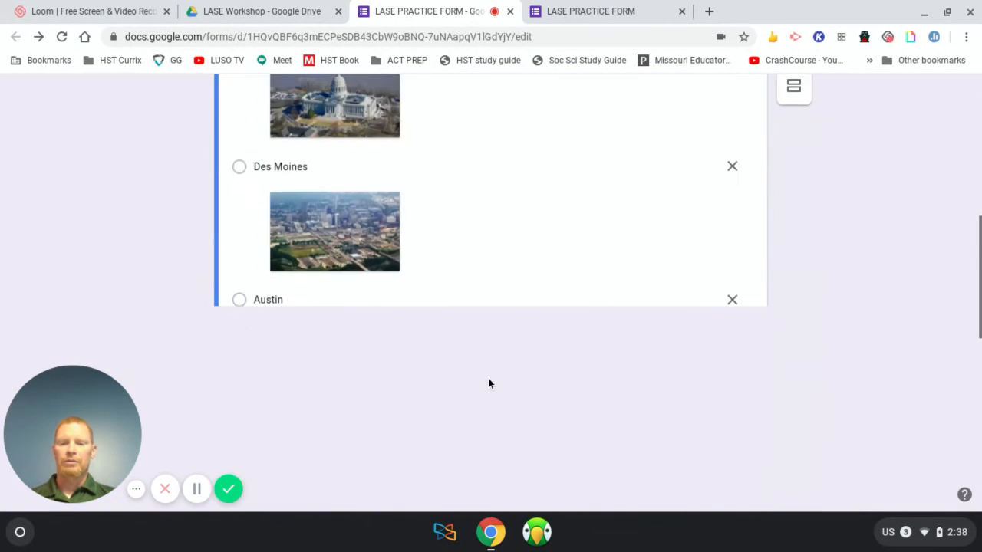
Move the 50 US Capitol Buildings video into section 2, below the Watch this Video heading.
scroll(484, 361, "down", 2)
left_click(494, 352)
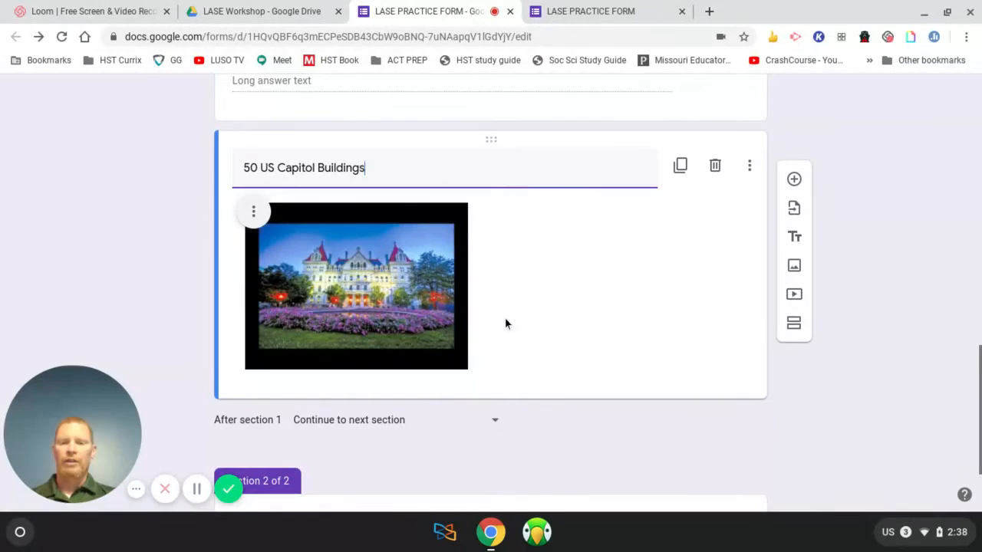
left_click_drag(491, 139, 481, 490)
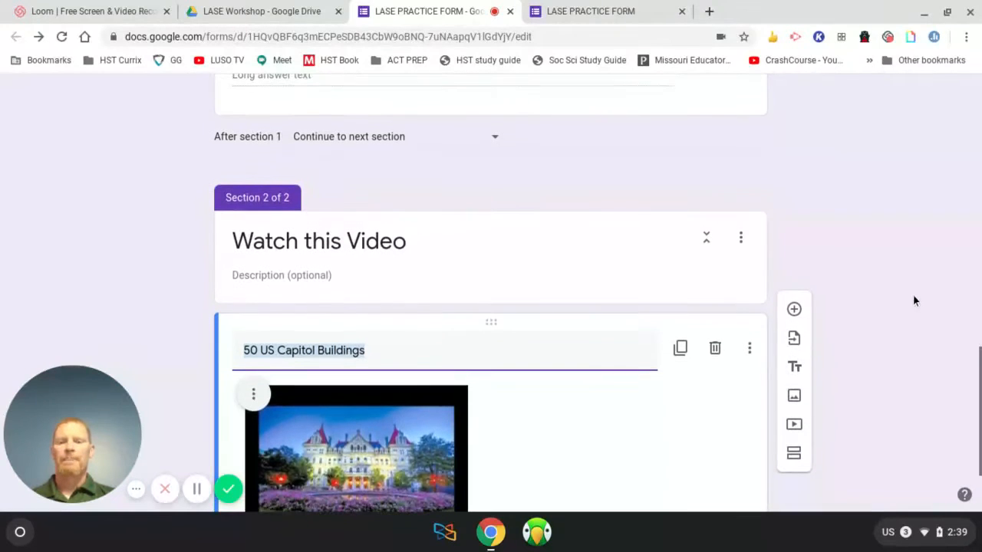
Review the question order and the navigation options after section 1, keeping Continue to next section.
scroll(389, 174, "up", 6)
scroll(464, 153, "down", 4)
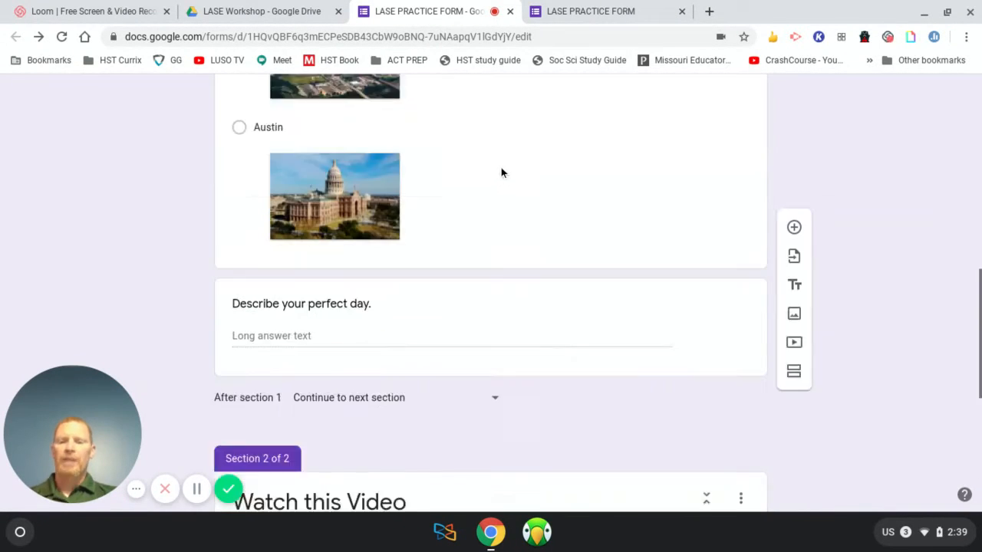
scroll(577, 290, "up", 2)
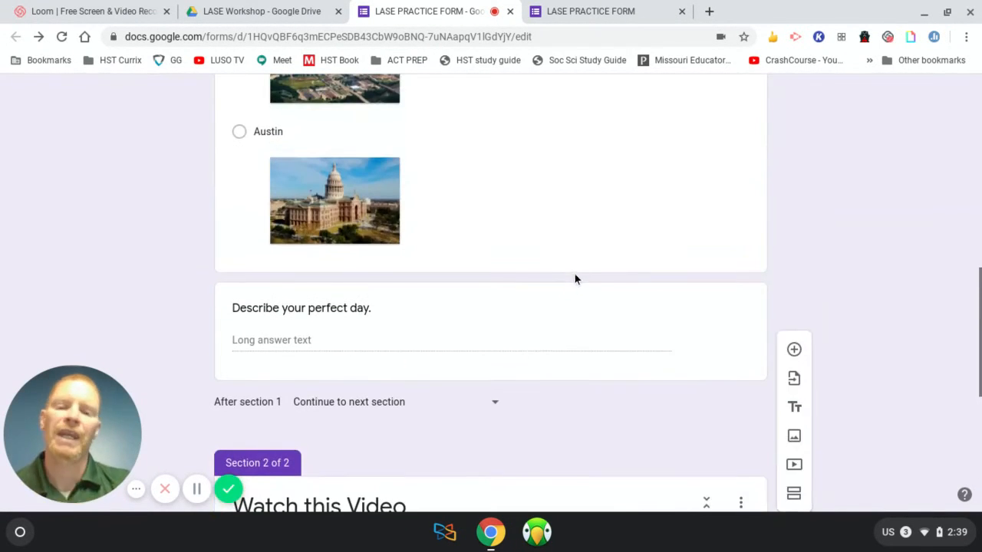
scroll(575, 274, "down", 2)
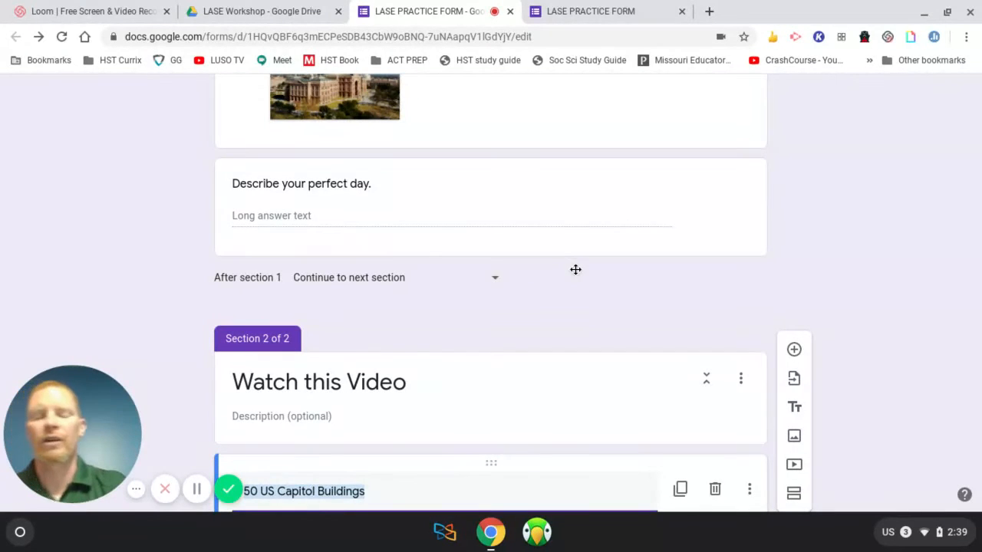
left_click(496, 282)
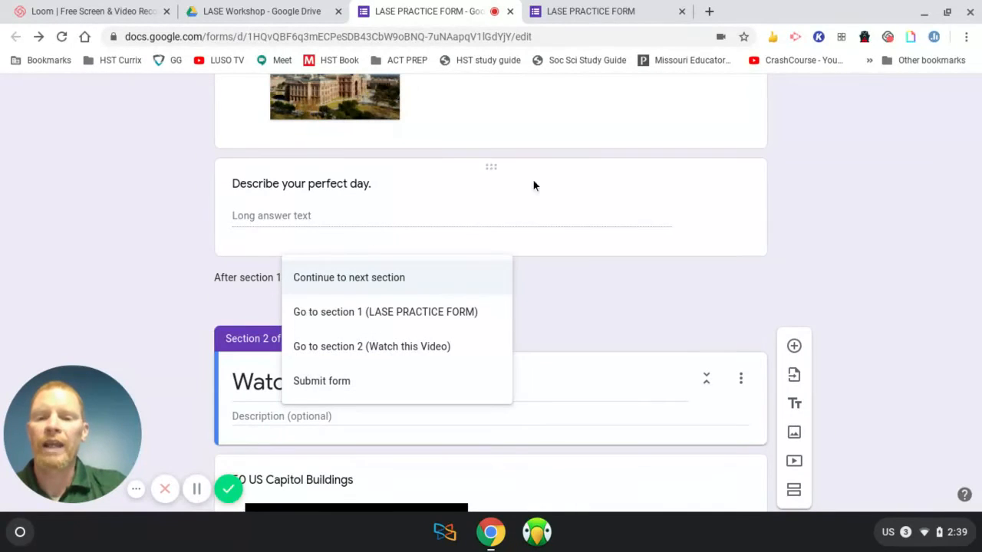
left_click(657, 290)
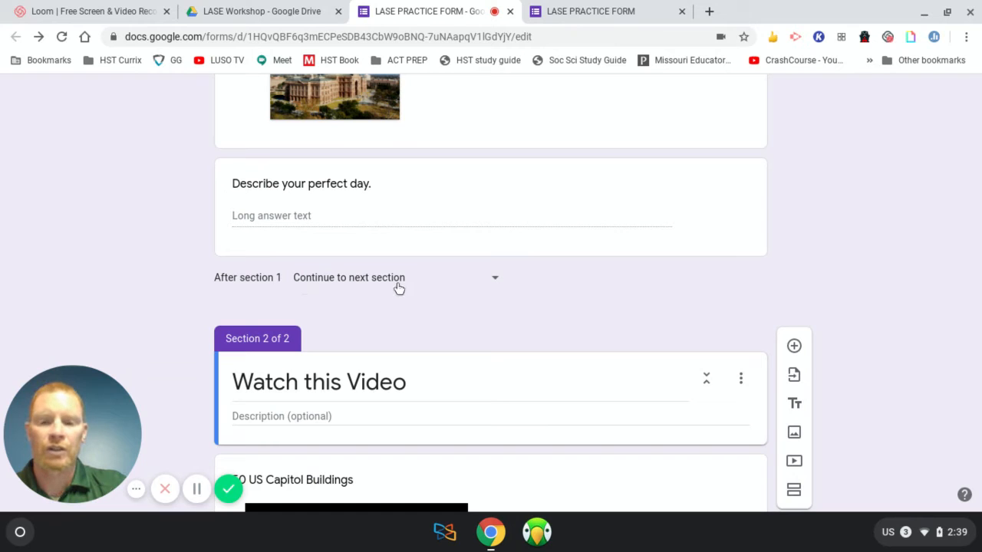
Reload the live form and enter the placeholder text sadfasdf as the answer to the name question.
left_click(627, 11)
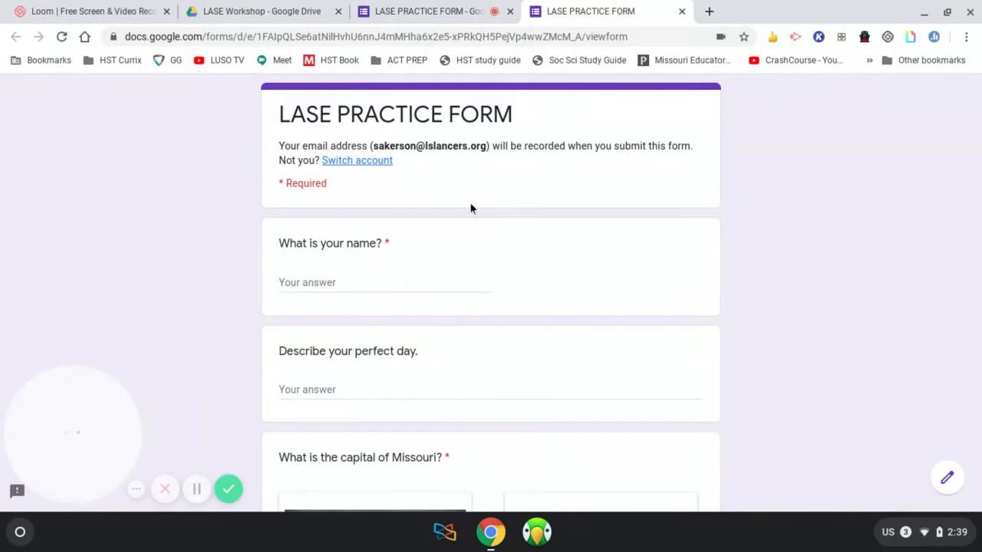
key("F5")
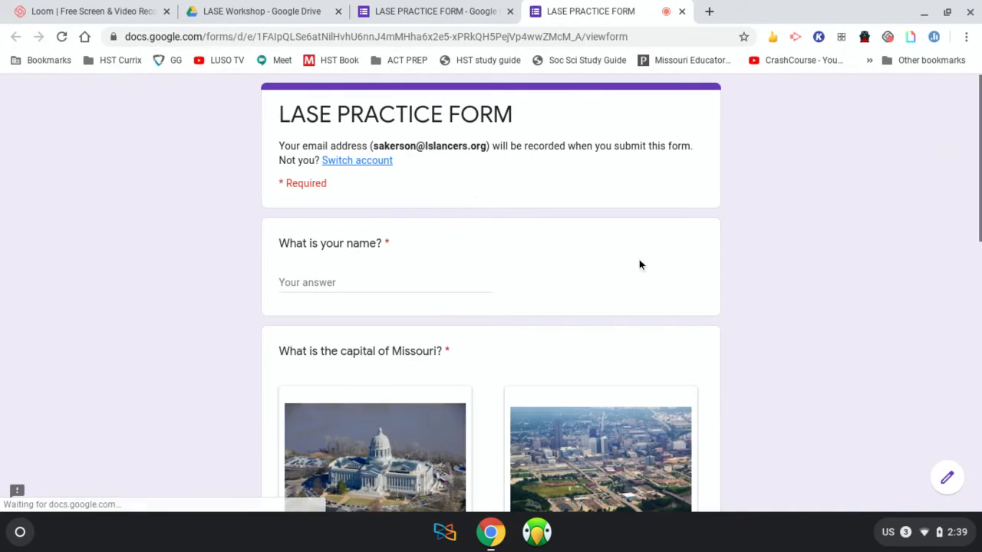
scroll(480, 306, "down", 1)
scroll(480, 307, "down", 2)
left_click(364, 166)
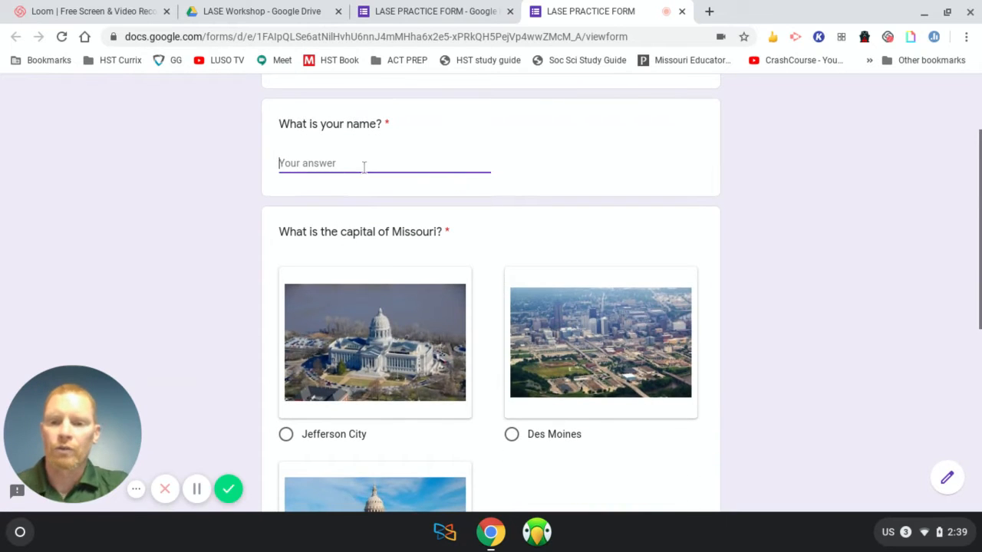
type("sadfasdf")
Choose Jefferson City as the capital of Missouri, leave the perfect-day answer blank, and continue to the Watch this Video section.
scroll(445, 314, "down", 5)
scroll(303, 215, "up", 4)
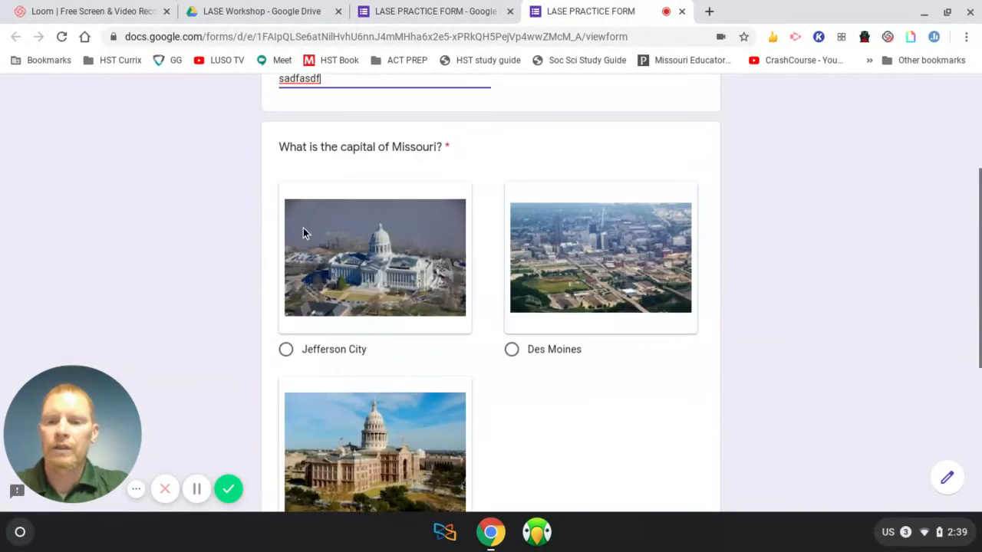
left_click(334, 331)
scroll(475, 291, "down", 3)
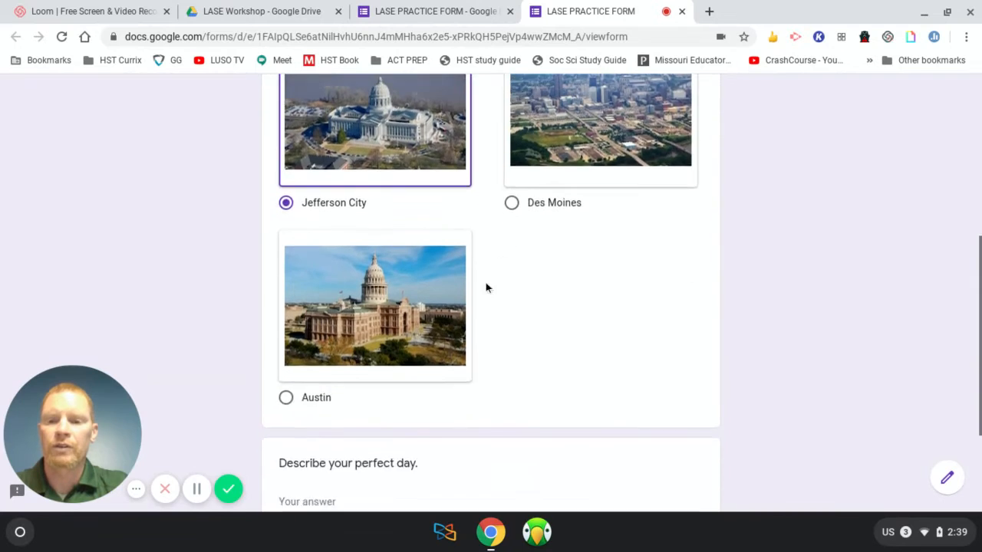
scroll(470, 295, "down", 1)
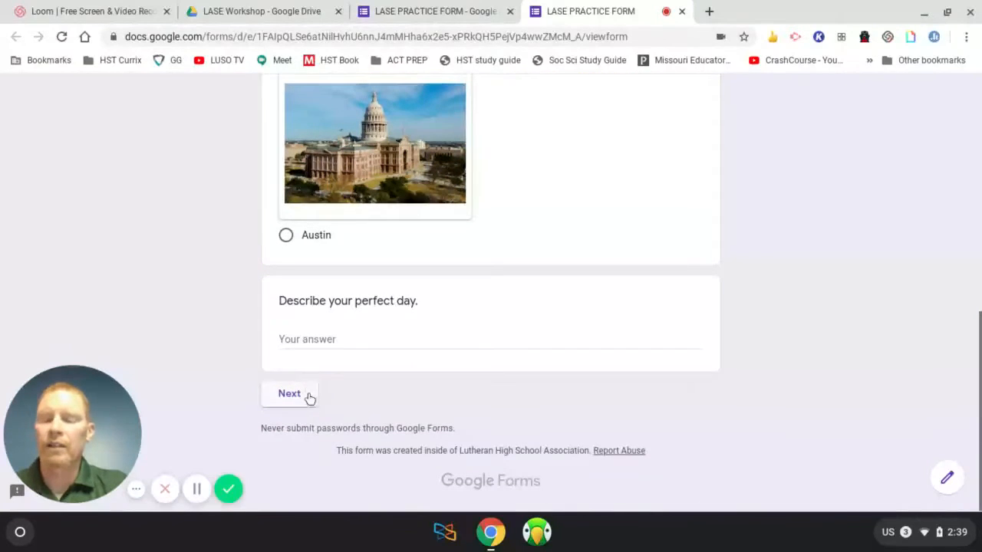
left_click(395, 339)
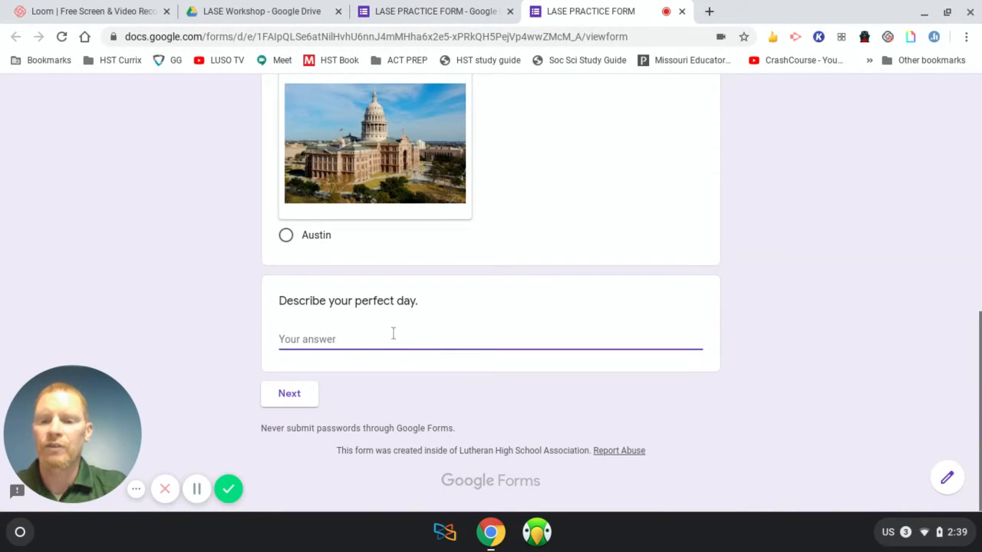
left_click(290, 394)
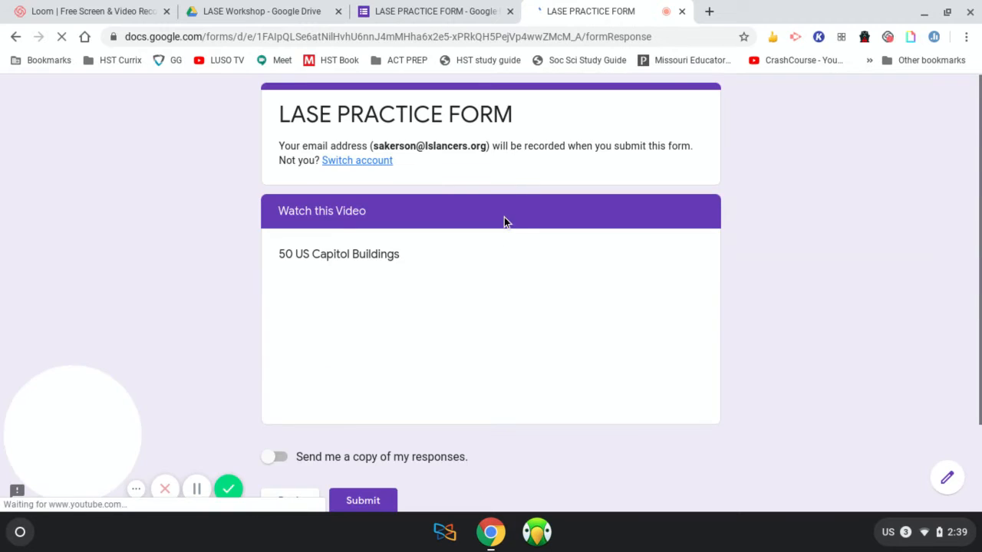
Test the 50 US Capitol Buildings video in the live form by playing it briefly and pausing it.
scroll(464, 204, "down", 3)
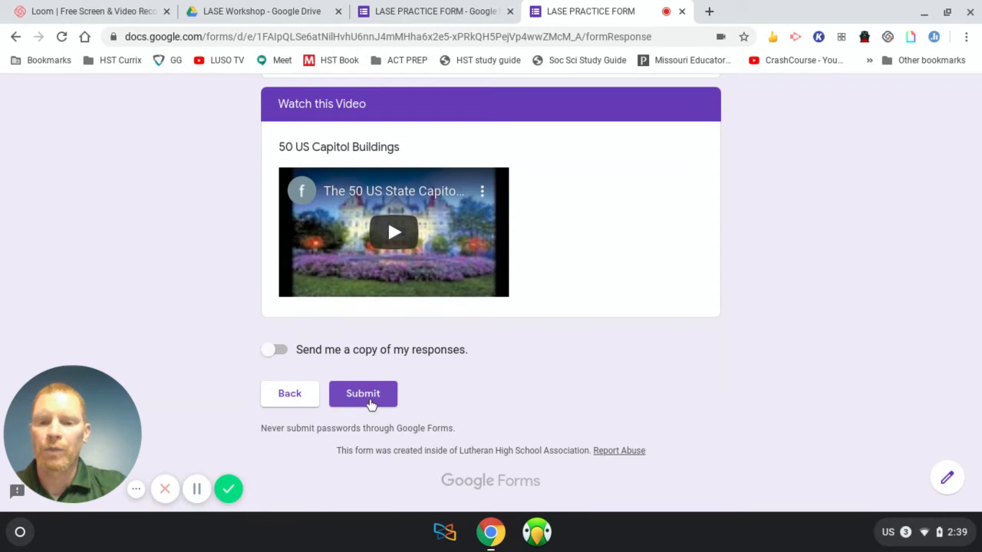
left_click(397, 234)
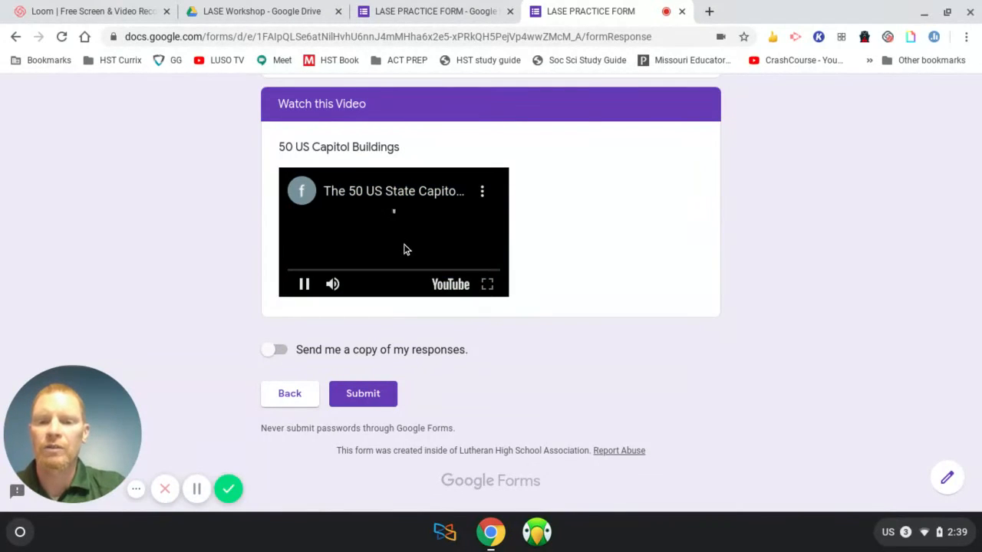
left_click(305, 285)
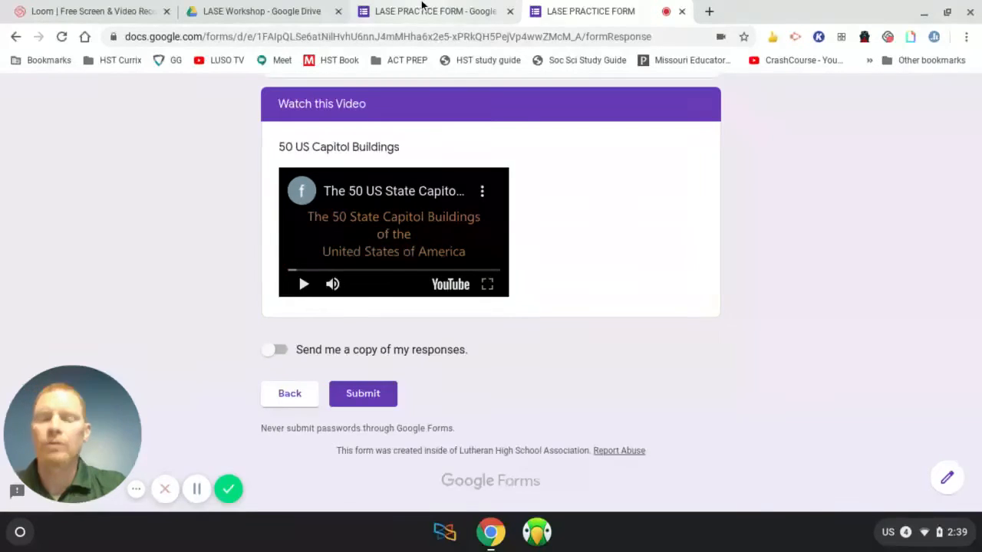
In the form editor, add the required paragraph question "What was your favorite capitol building and why?" below the video in section 2.
left_click(421, 6)
scroll(441, 285, "down", 3)
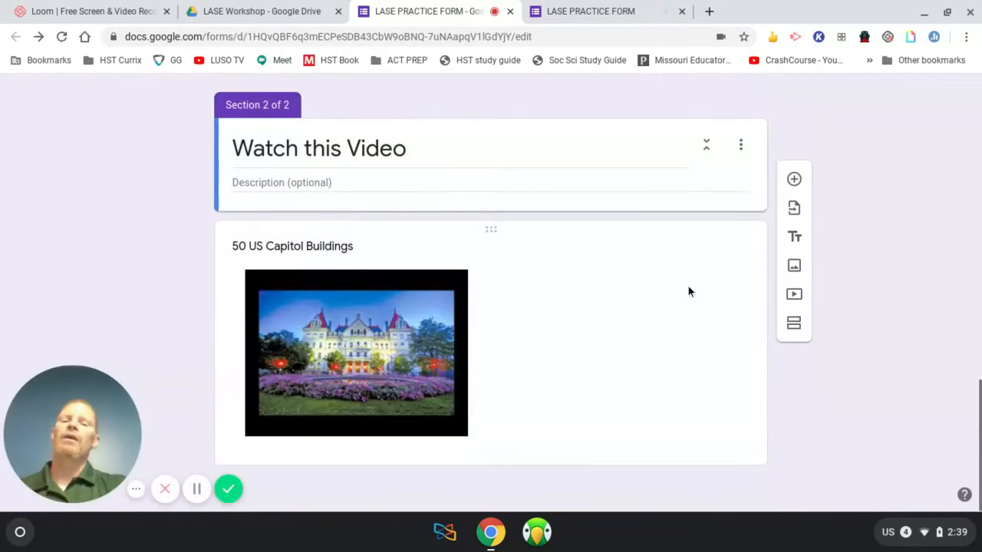
left_click(599, 362)
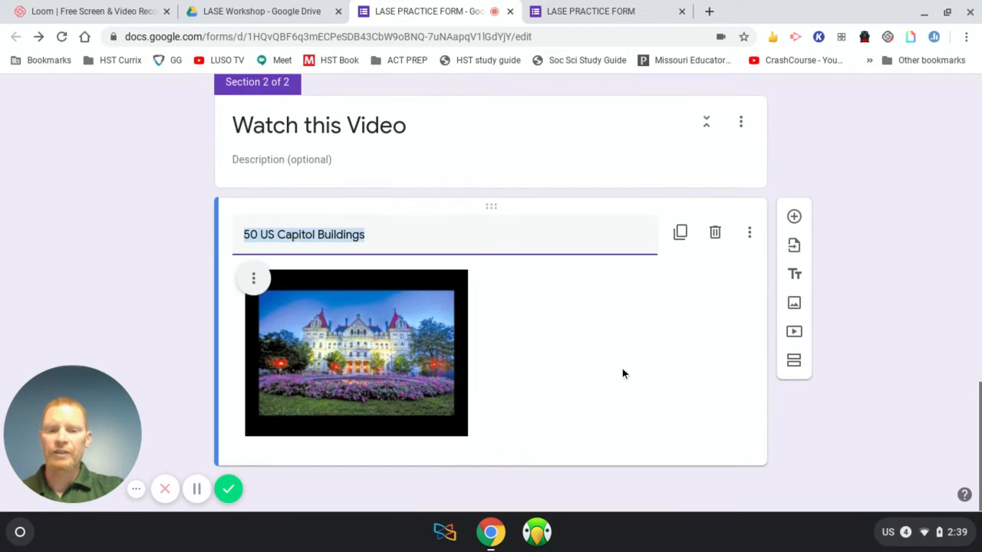
left_click(795, 218)
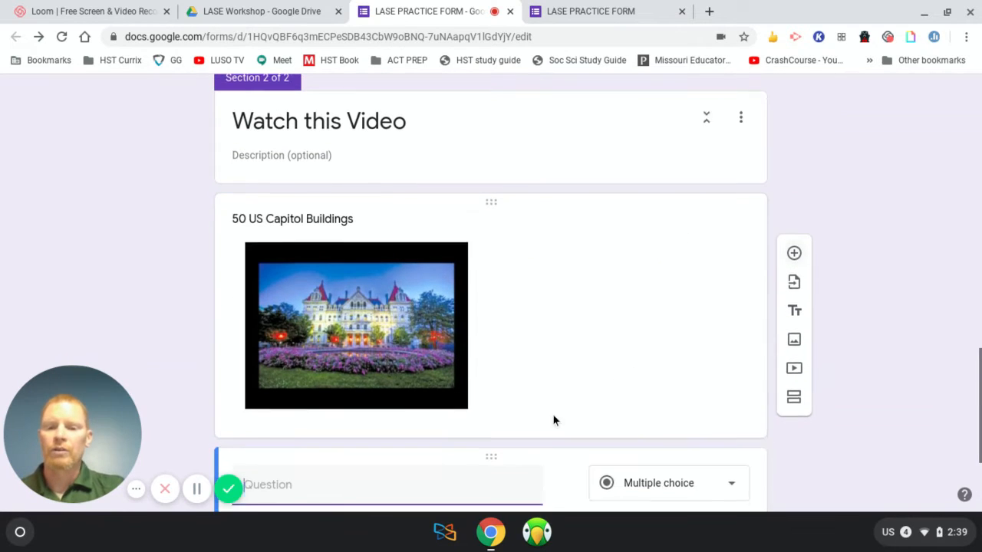
type("What was your favorite")
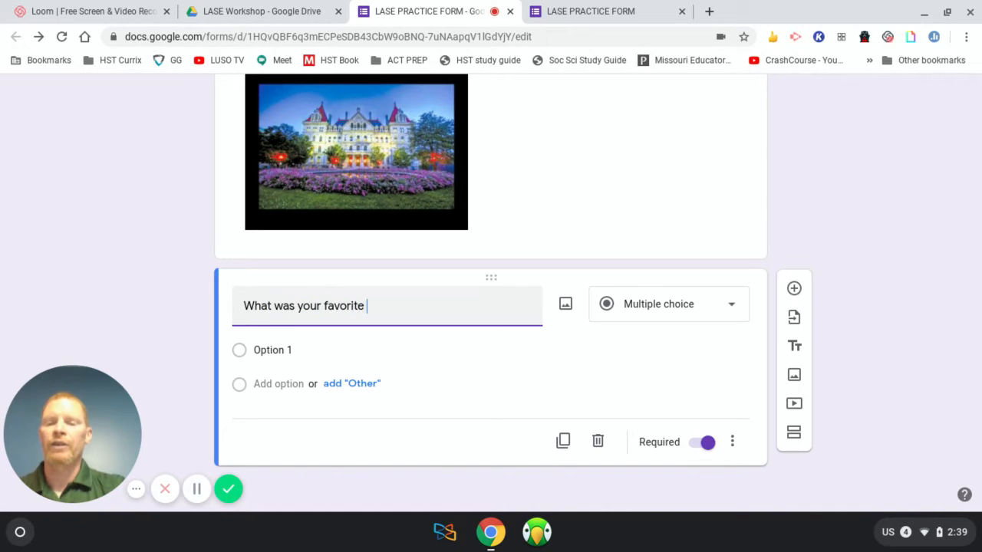
type(" cpa")
key("BackSpace")
key("BackSpace")
type("ap")
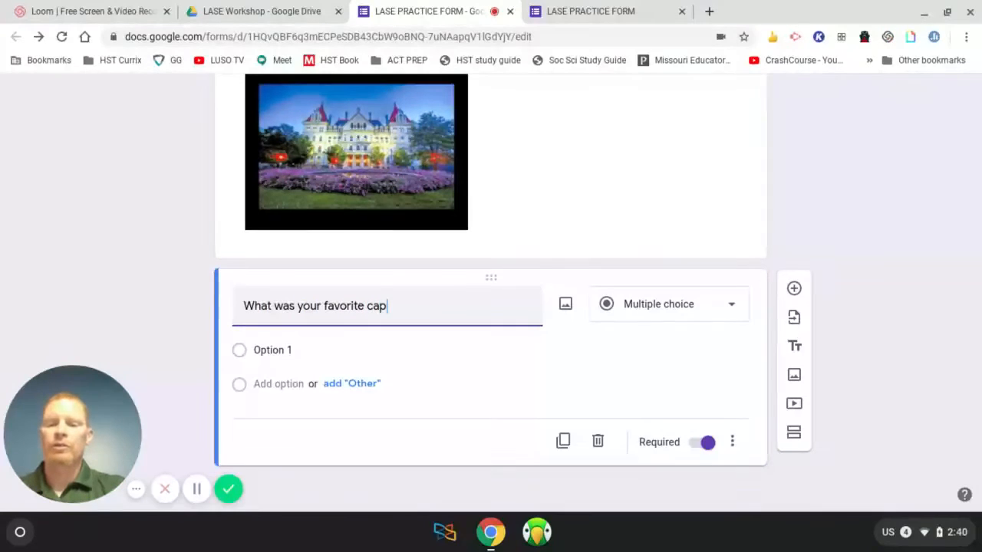
type("it")
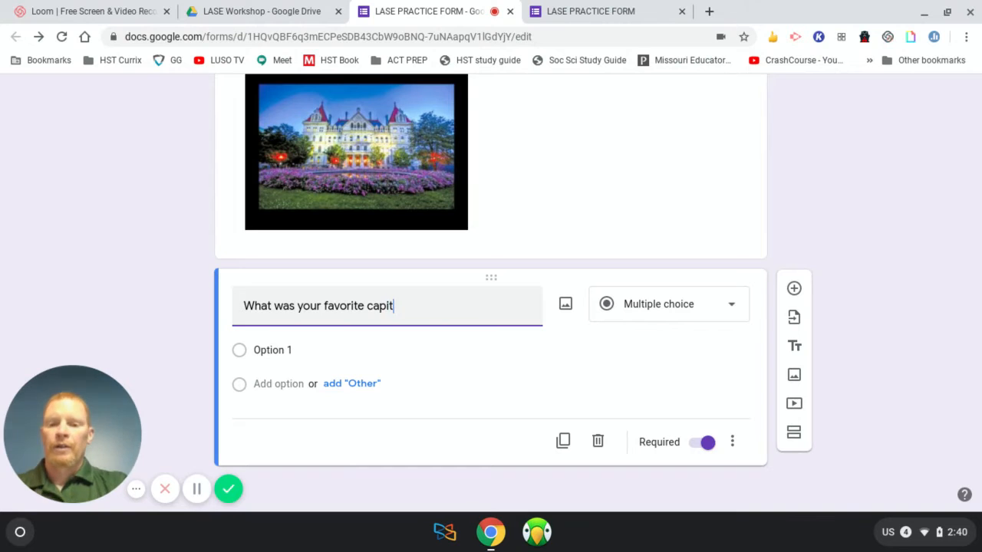
type("ol bui")
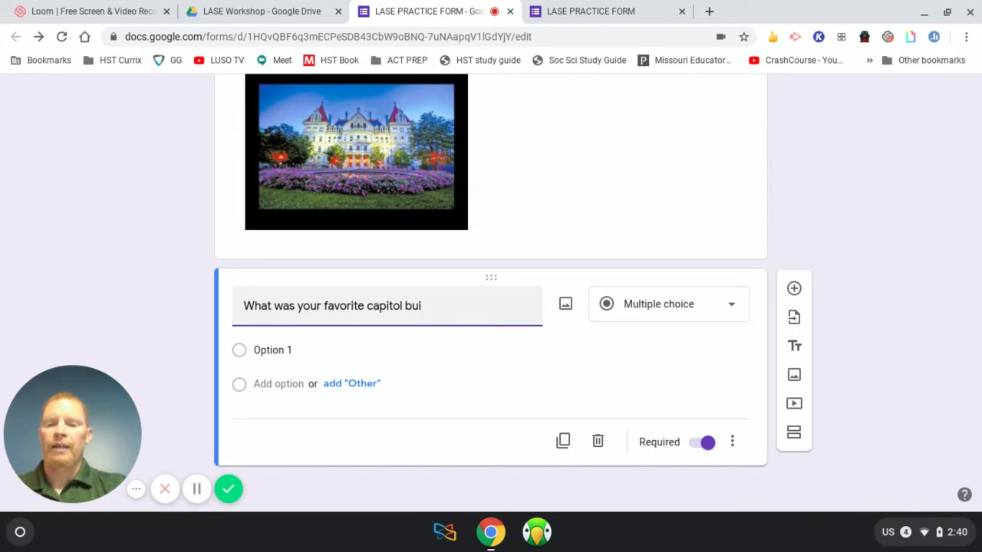
type("dding and why?")
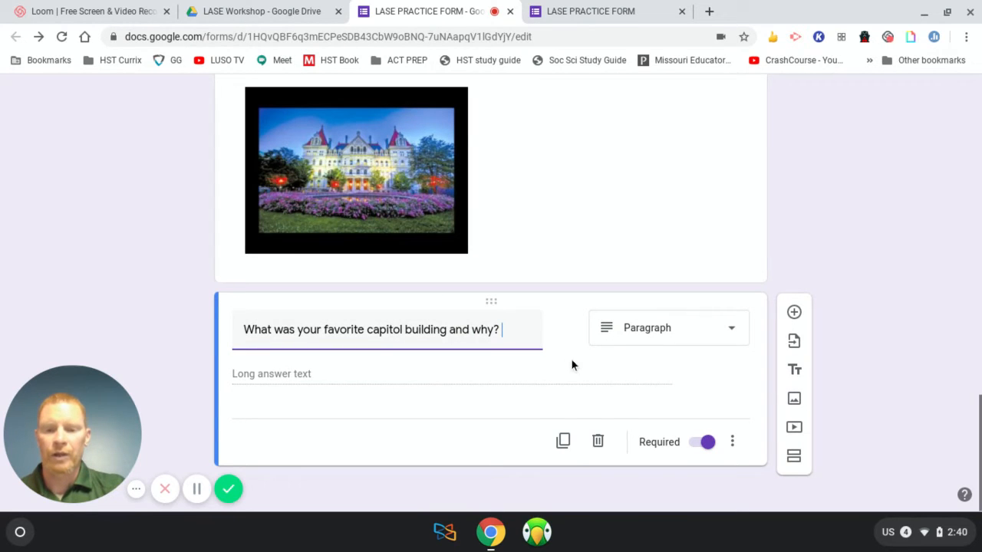
scroll(451, 313, "up", 15)
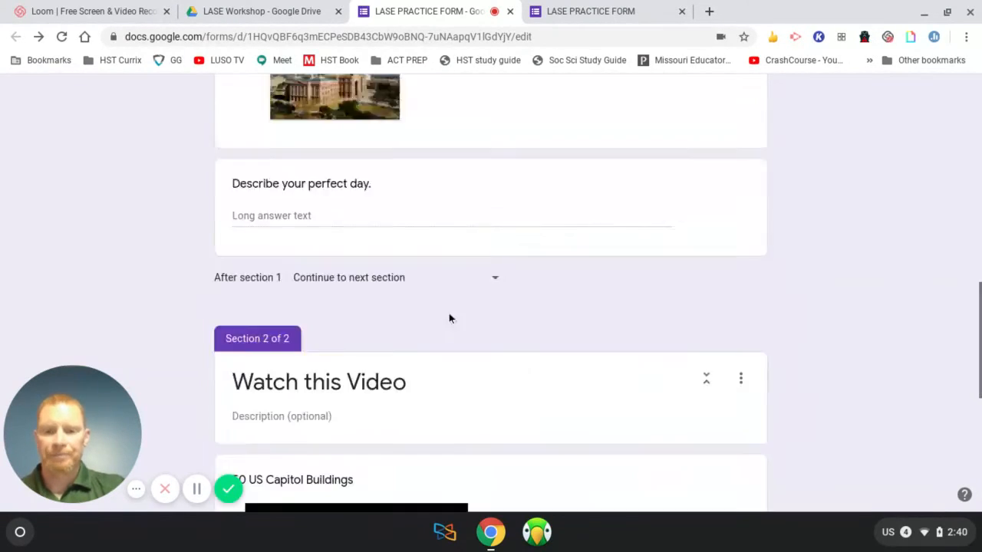
scroll(452, 313, "down", 15)
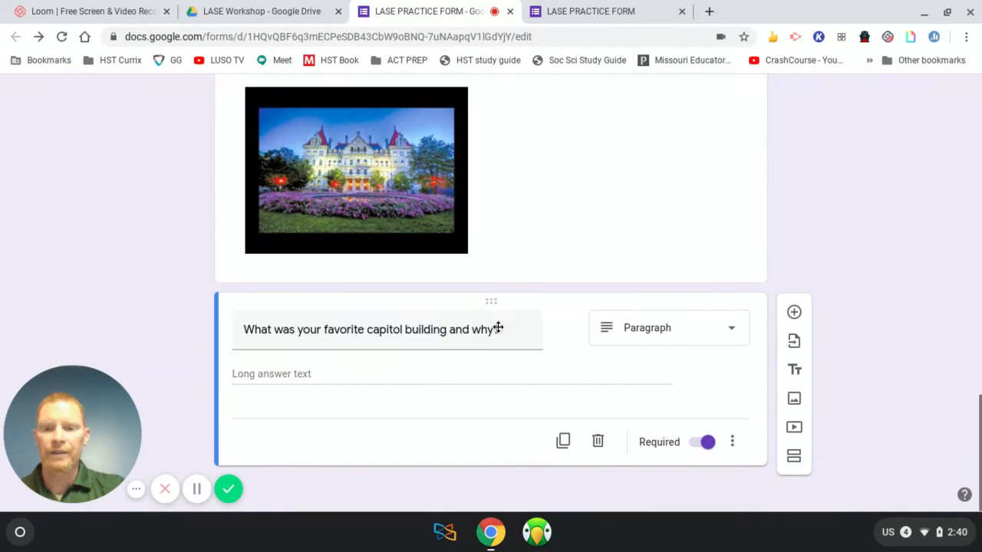
scroll(495, 318, "down", 4)
scroll(445, 333, "down", 4)
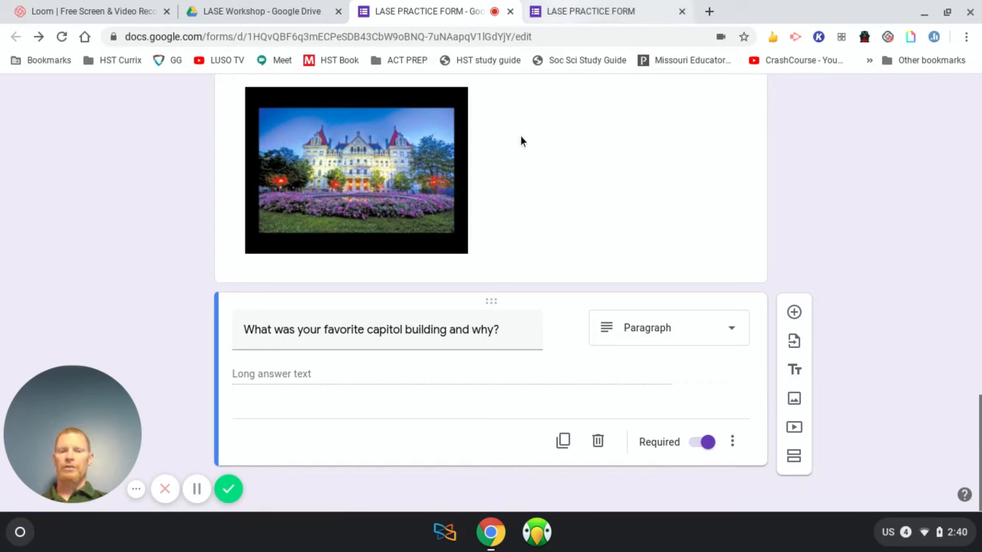
scroll(616, 336, "up", 15)
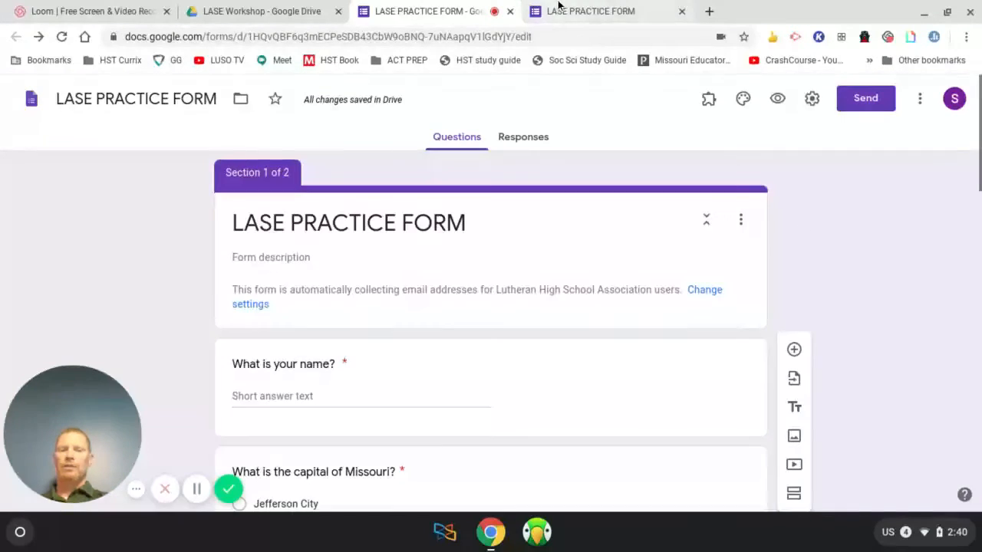
Reload the live form, discarding the earlier answers, and enter the placeholder text asdfasdf for the name question.
left_click(566, 11)
key("ctrl+r")
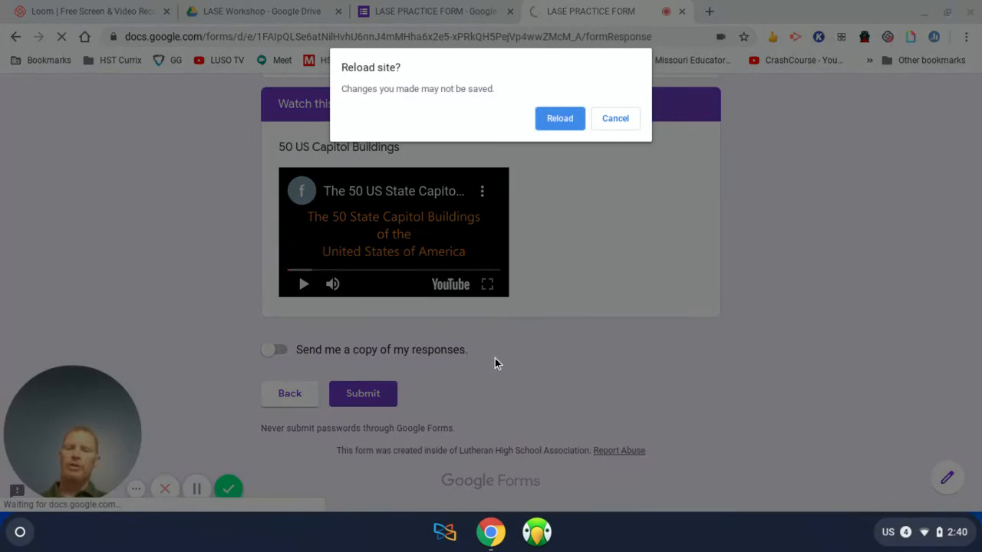
left_click(556, 119)
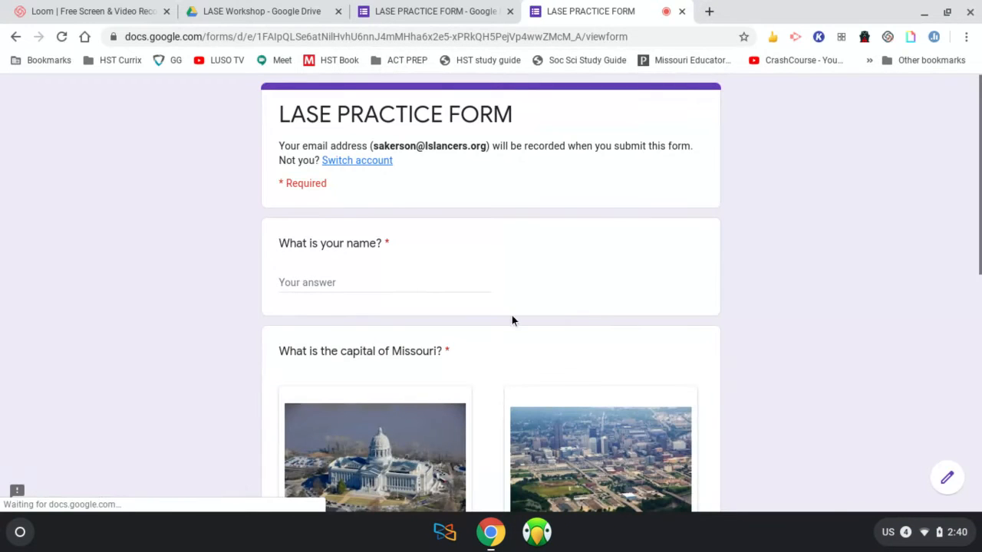
left_click(369, 276)
type("ewfwef")
scroll(467, 318, "down", 10)
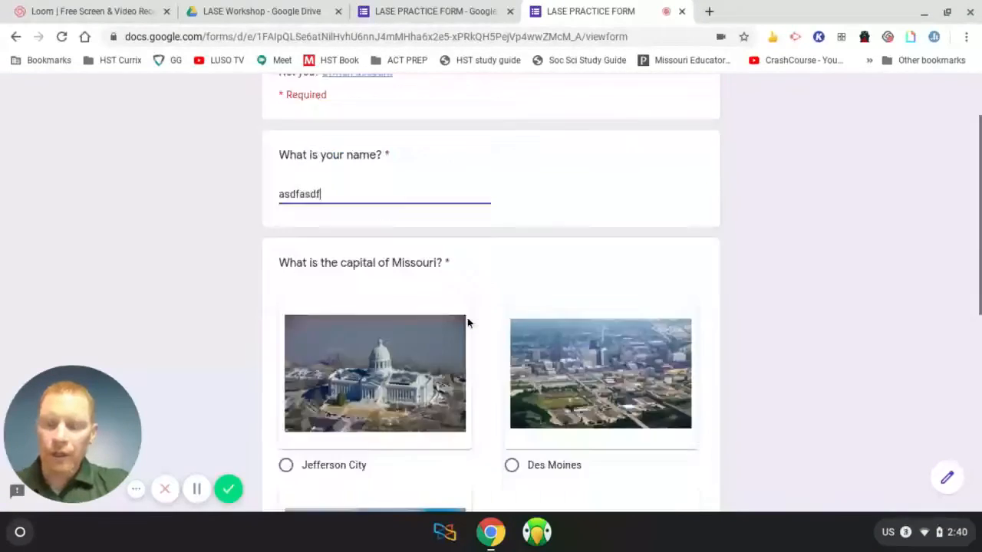
Choose Austin for the Missouri capital question and continue to the section with the video and the favorite-building question.
left_click(285, 237)
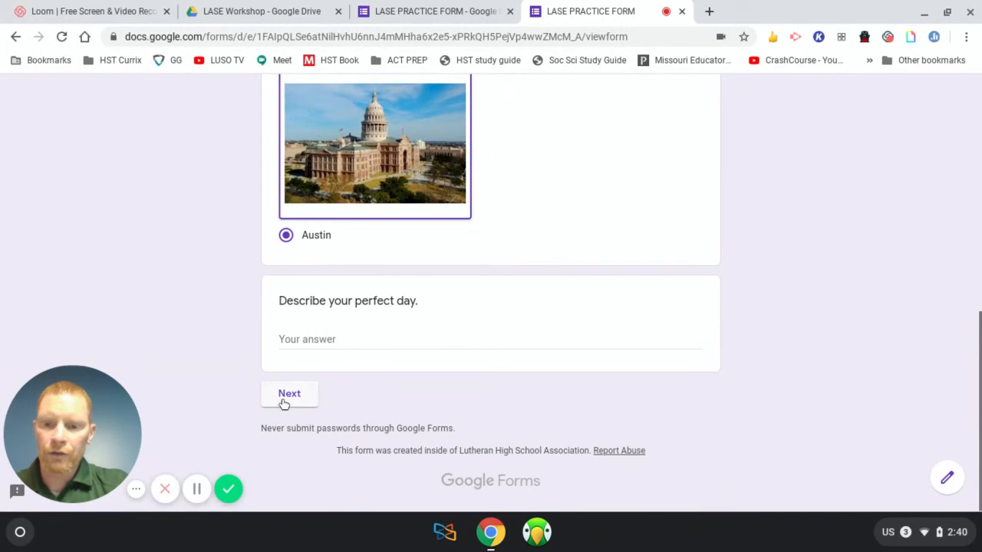
left_click(282, 396)
scroll(484, 298, "down", 1)
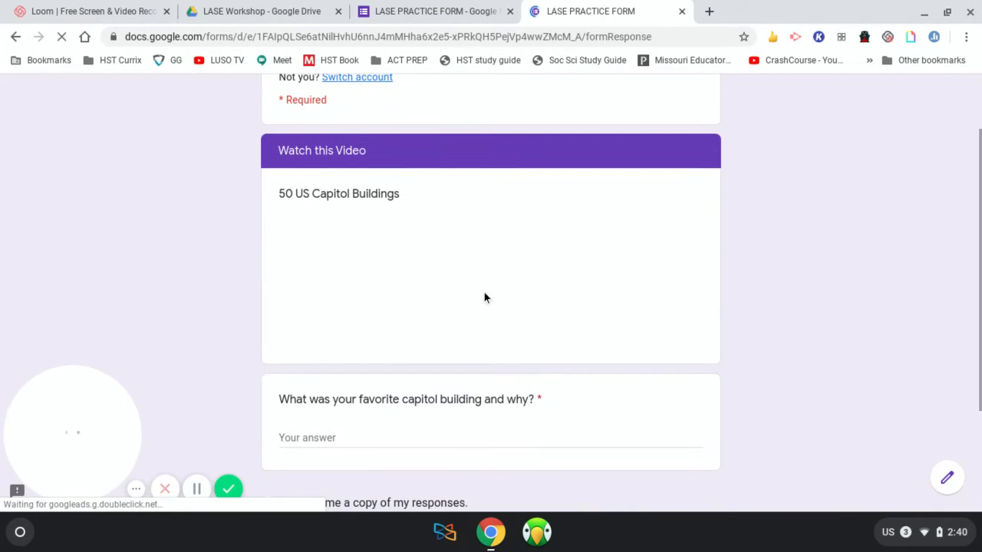
scroll(361, 394, "down", 1)
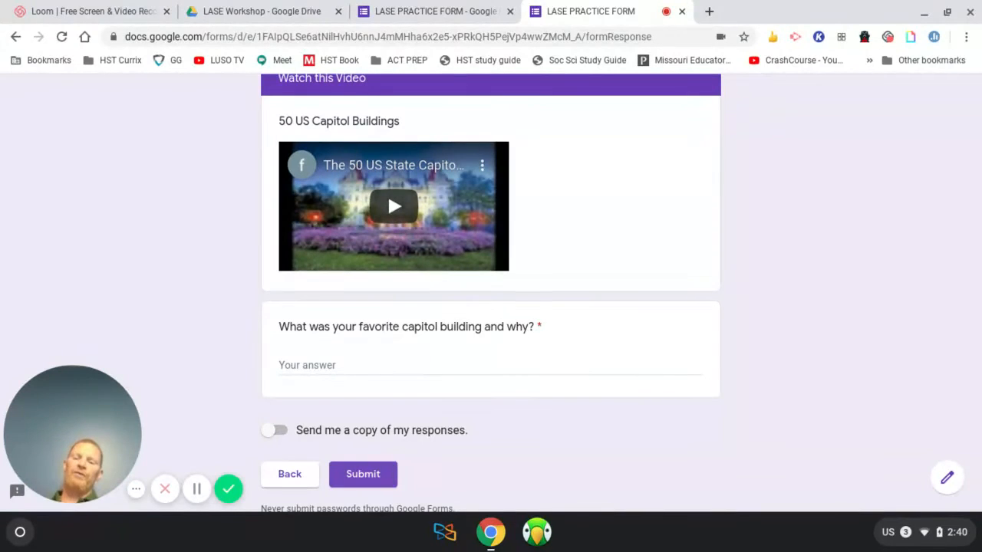
In the live form, answer the favorite-building question with "My favorite was Texas because it was pretty." and submit the response.
left_click(411, 11)
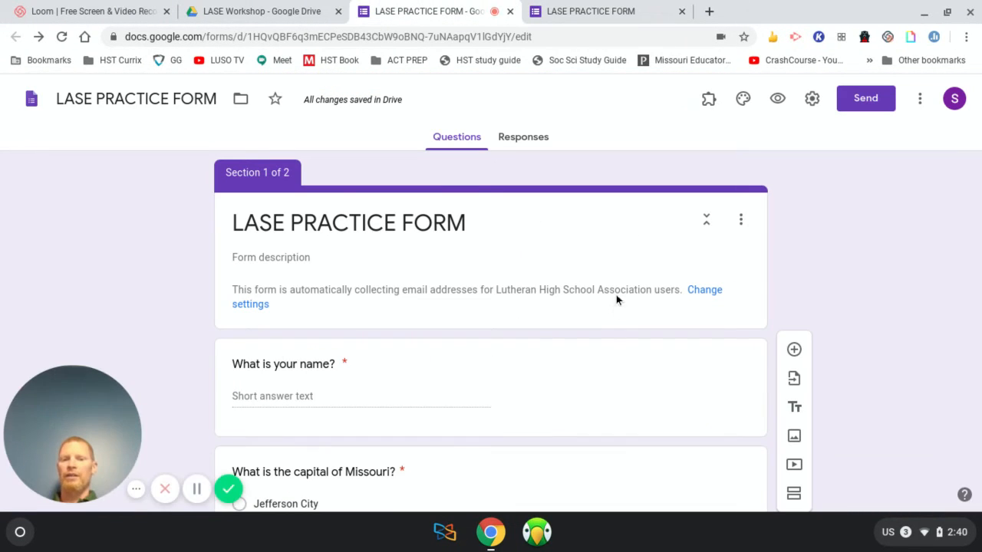
left_click(605, 11)
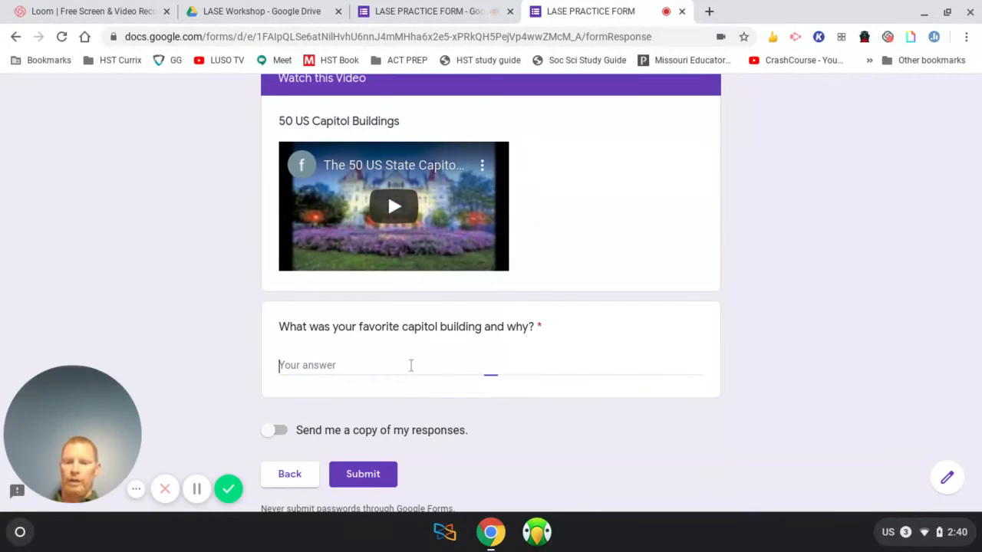
left_click(411, 366)
type("My favo")
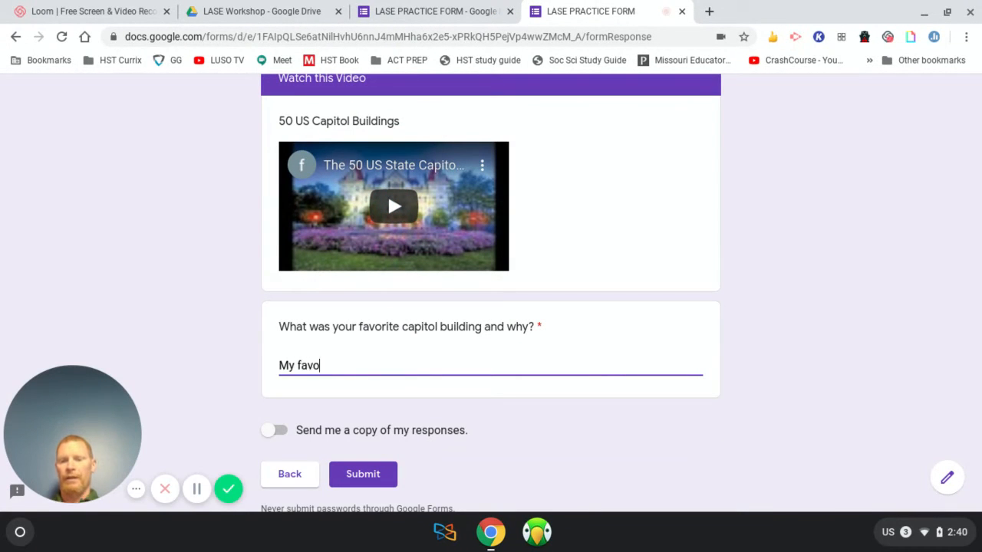
type("rite was ")
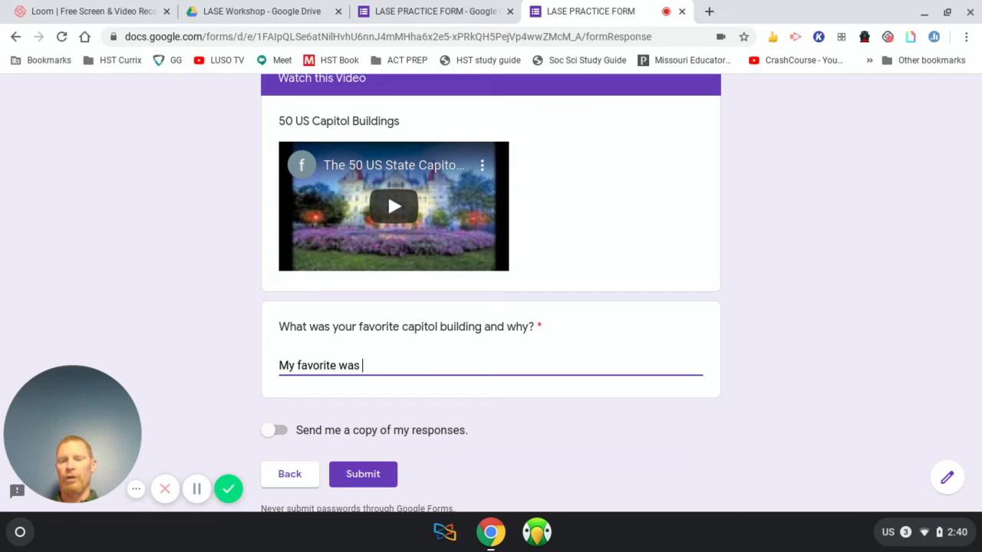
type("th")
key("BackSpace")
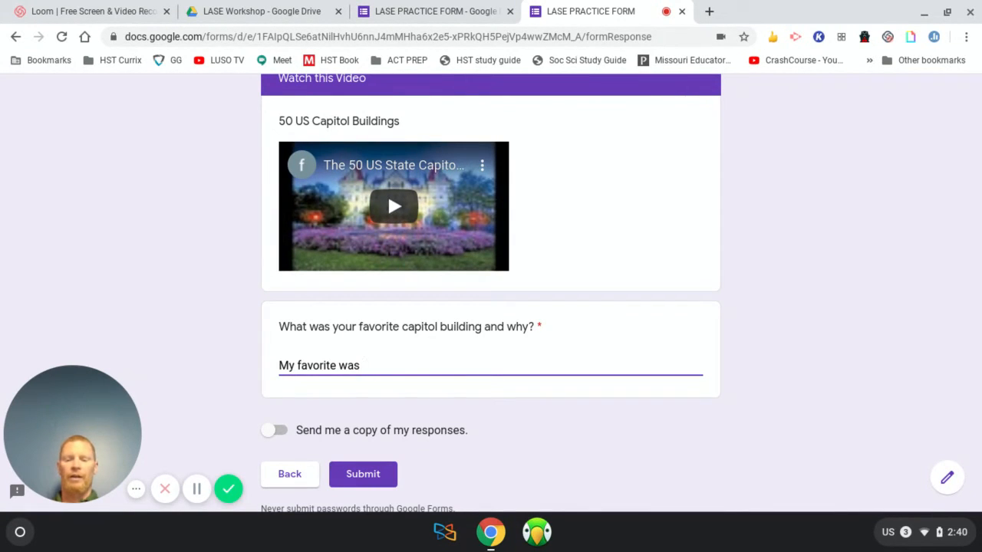
type("ex")
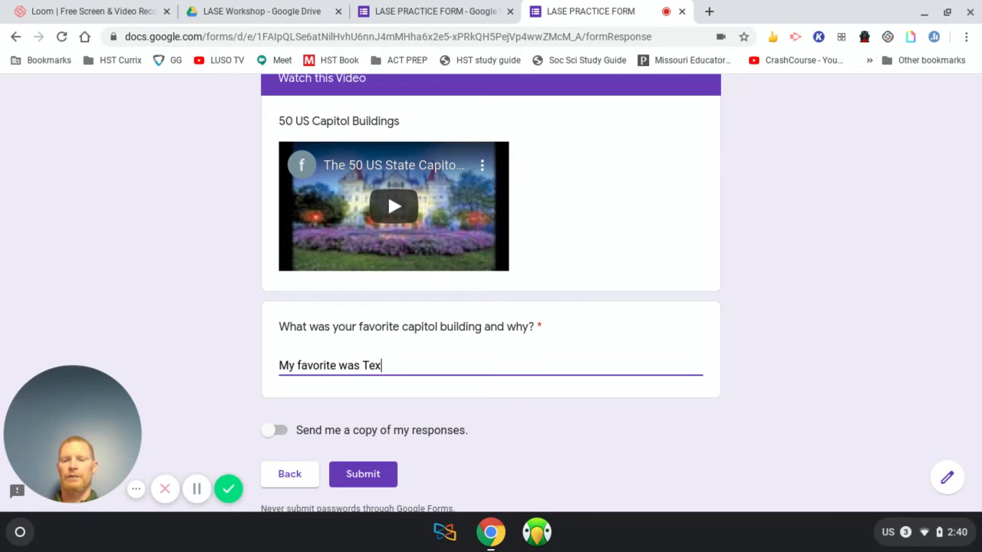
type("as because it was pretty.")
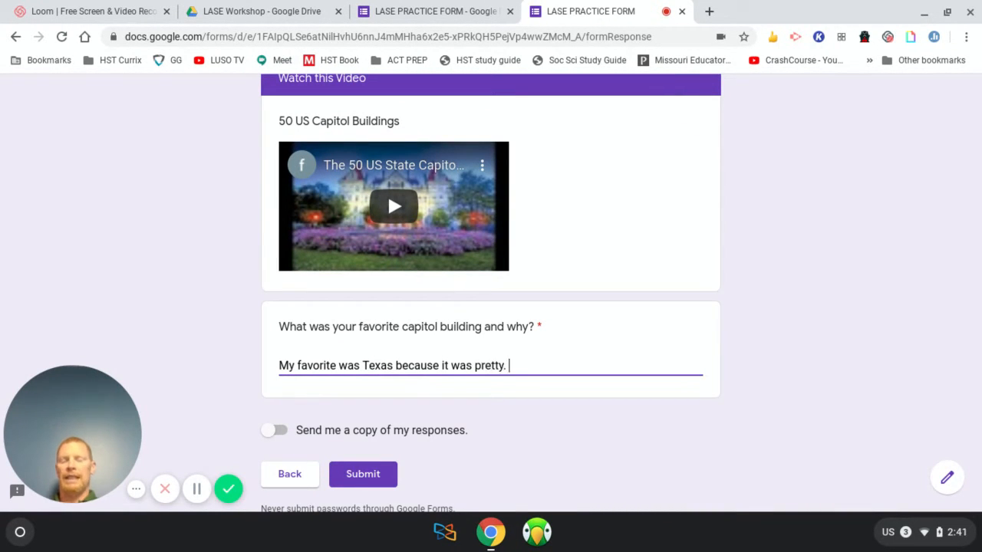
left_click(366, 474)
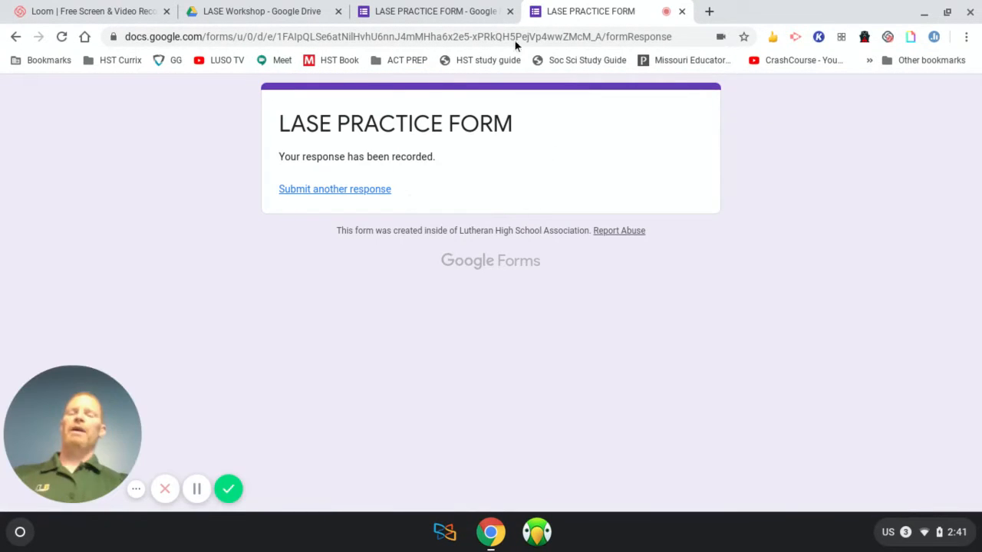
In the form editor's presentation settings, turn off the link to submit another response.
left_click(447, 11)
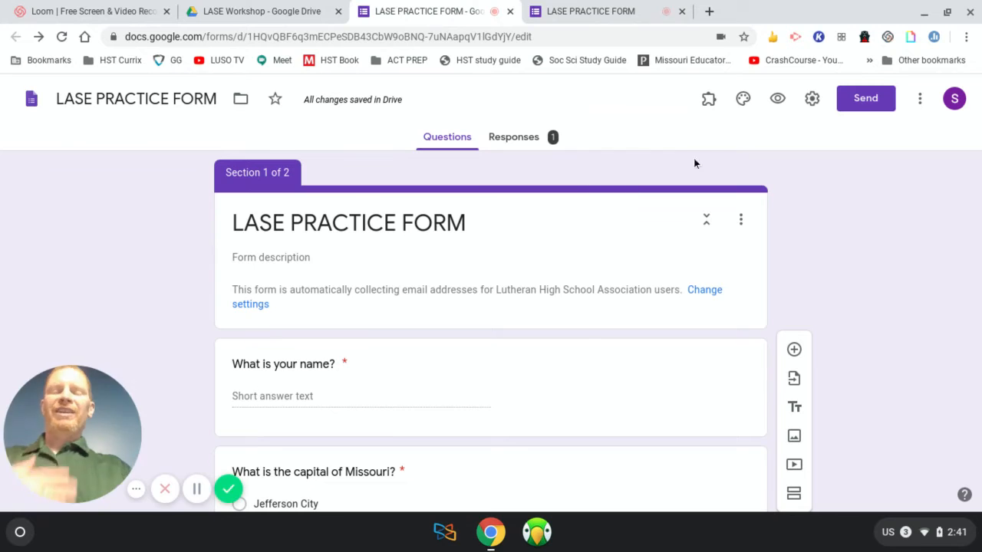
left_click(595, 8)
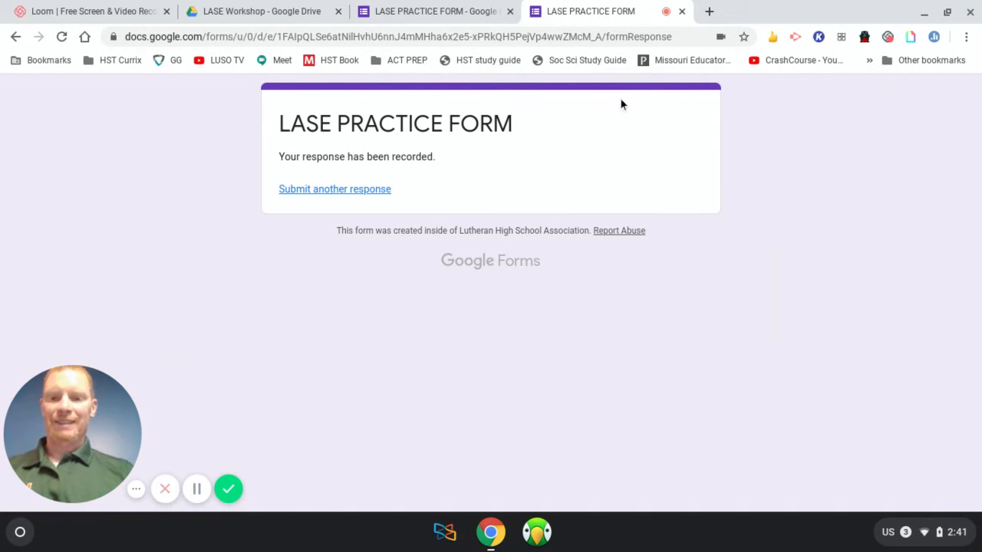
left_click(446, 8)
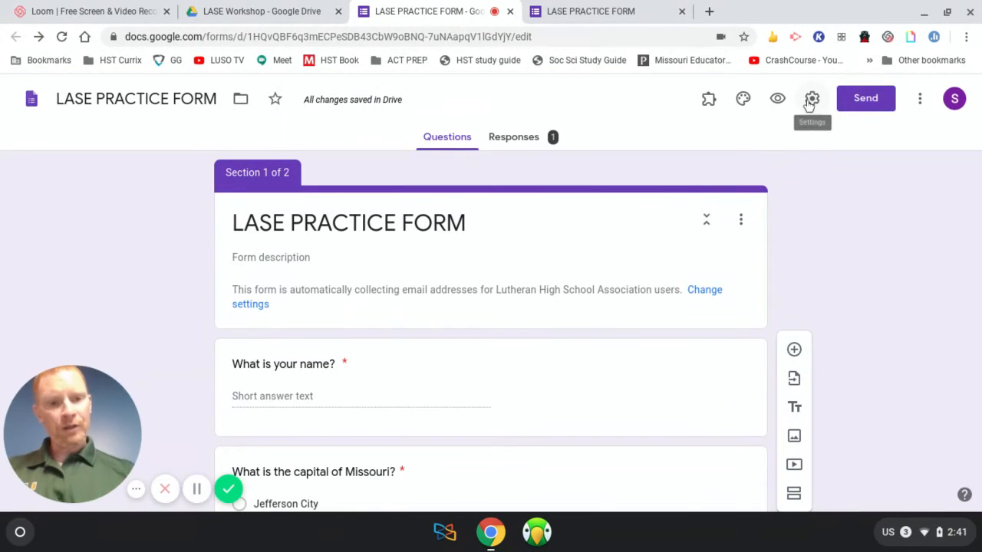
left_click(811, 102)
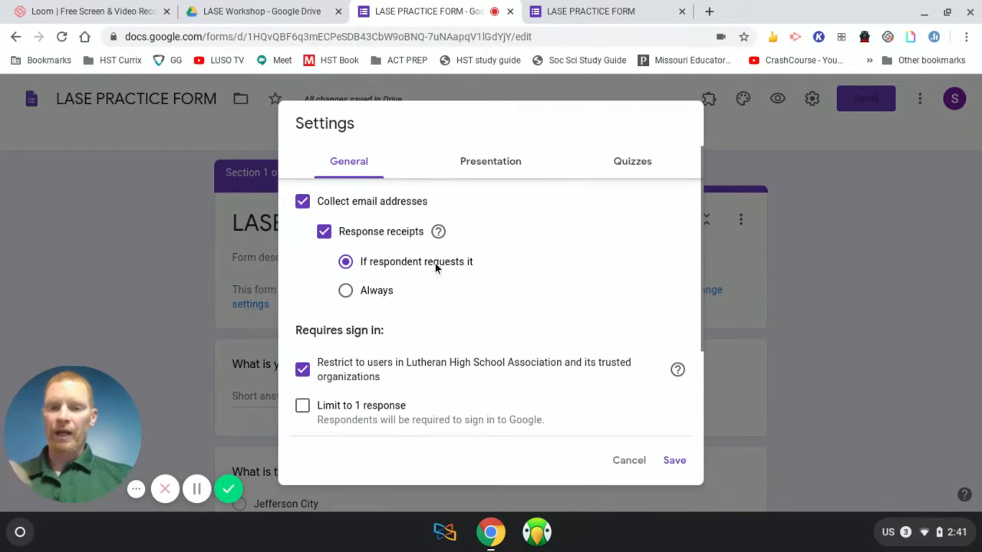
left_click(491, 163)
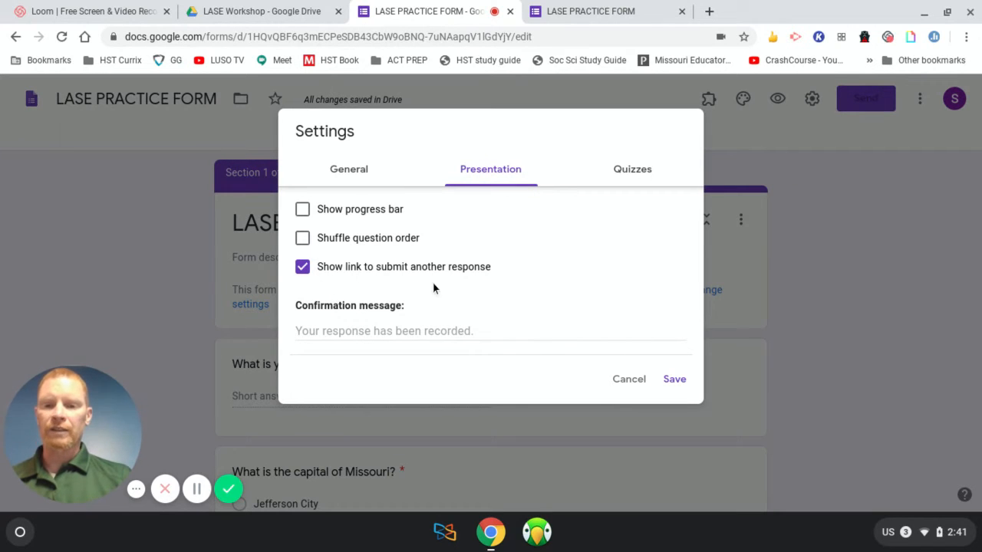
left_click(303, 266)
scroll(440, 272, "down", 1)
scroll(422, 299, "up", 1)
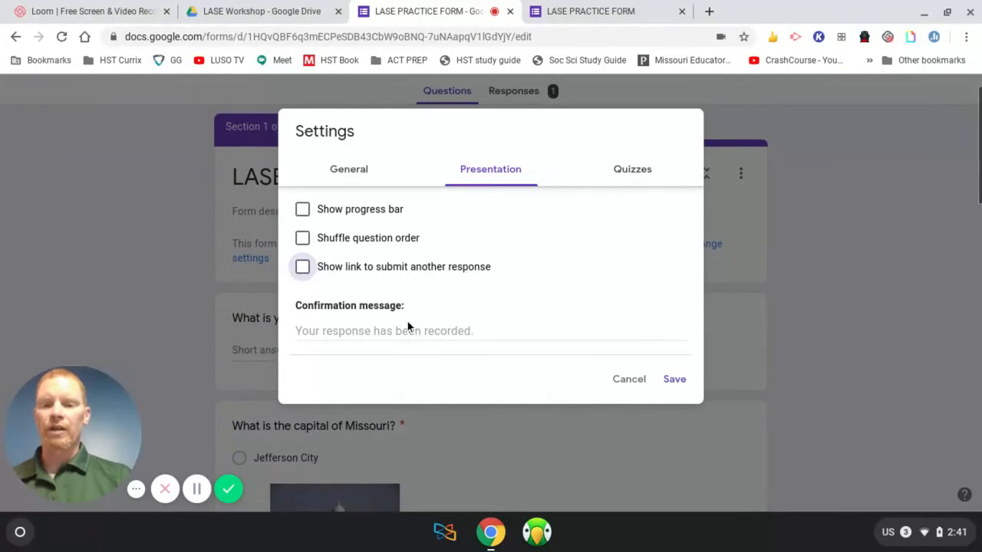
Set the confirmation message to "Read your independent reading book now." and save the form settings.
left_click(434, 337)
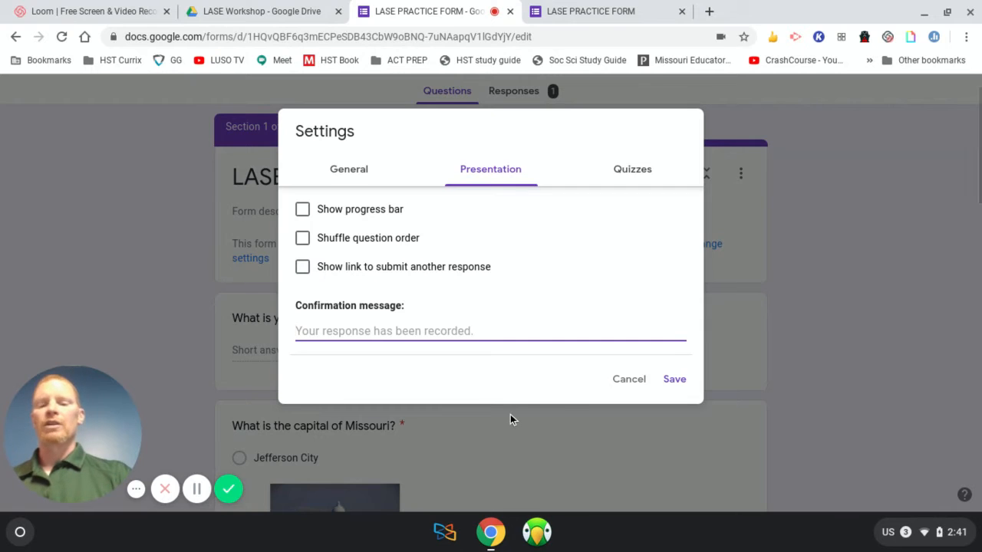
type("Read your")
type(" independ")
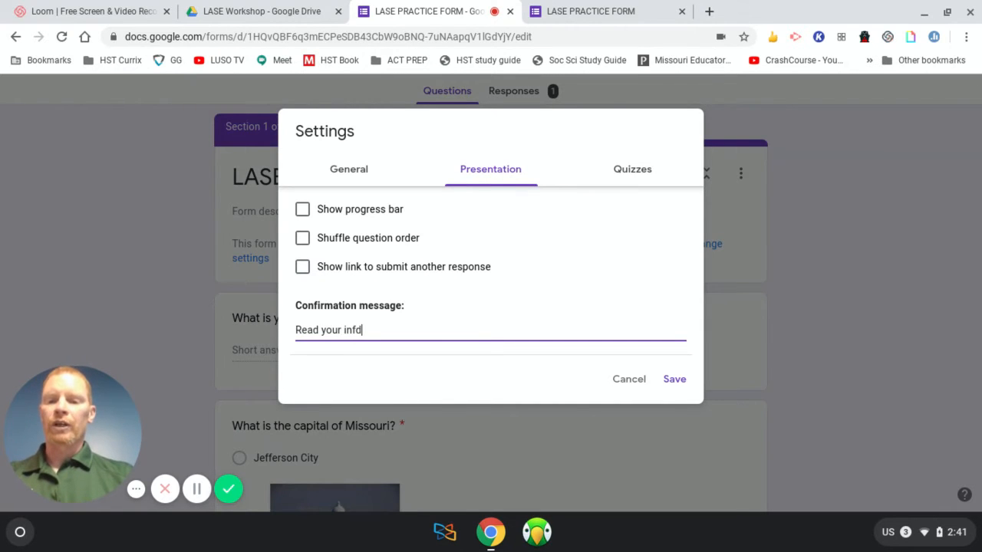
type("ent")
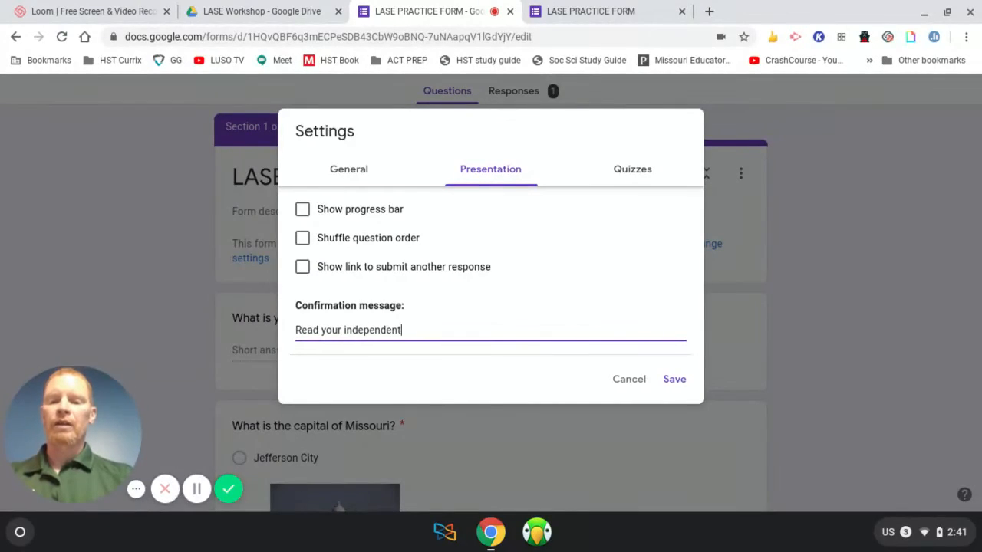
type(" reading book now.")
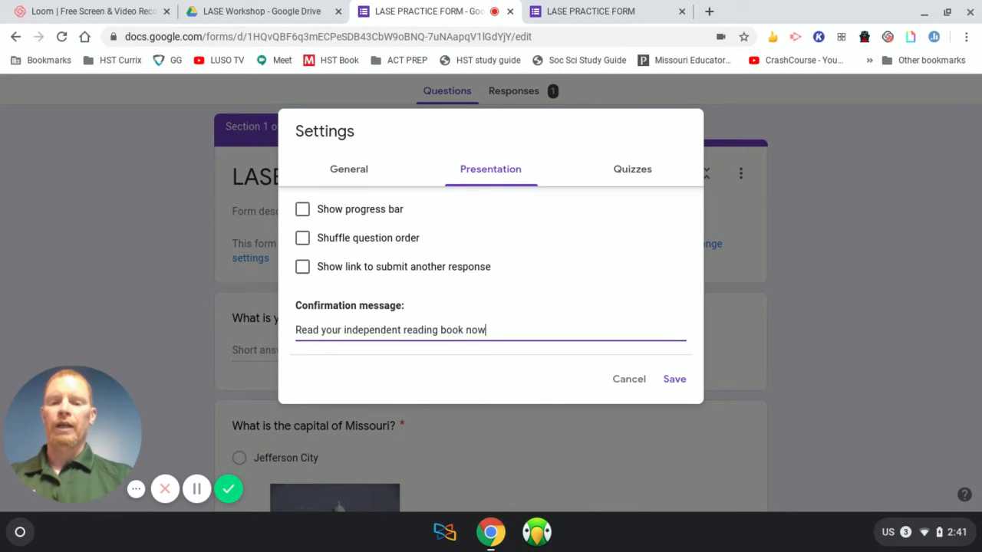
left_click(674, 379)
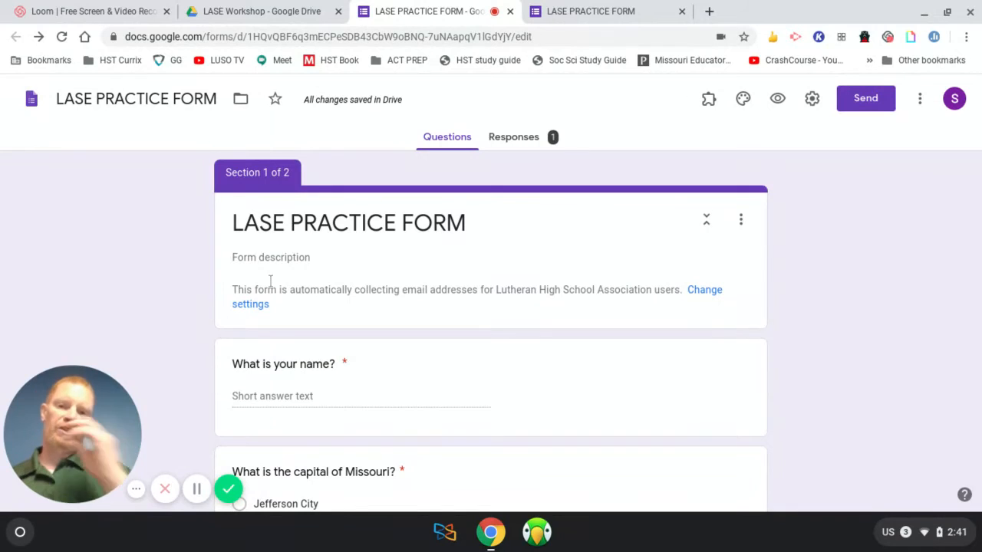
Start another response in the live form with asdfsdf for the name and Des Moines as Missouri's capital, continuing to the video section.
left_click(634, 11)
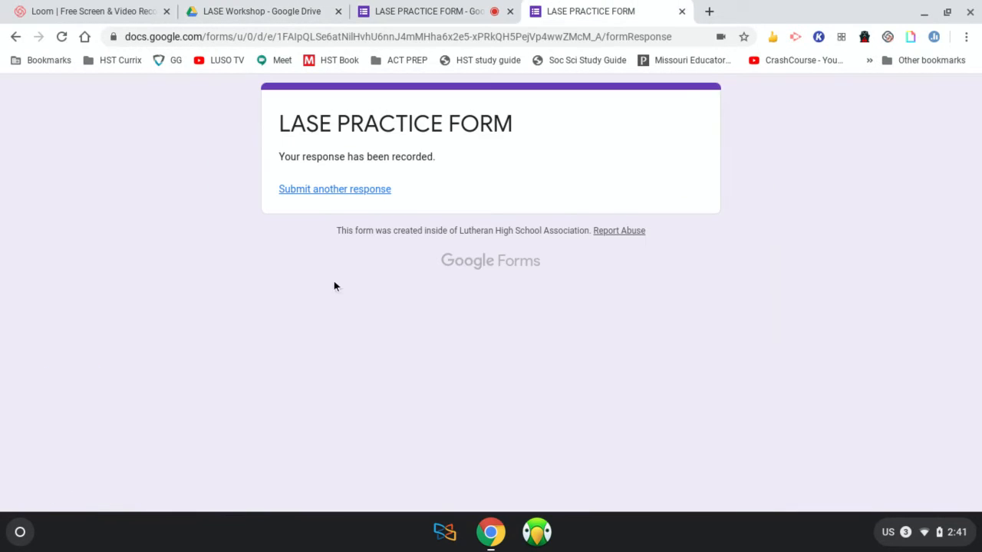
left_click(342, 189)
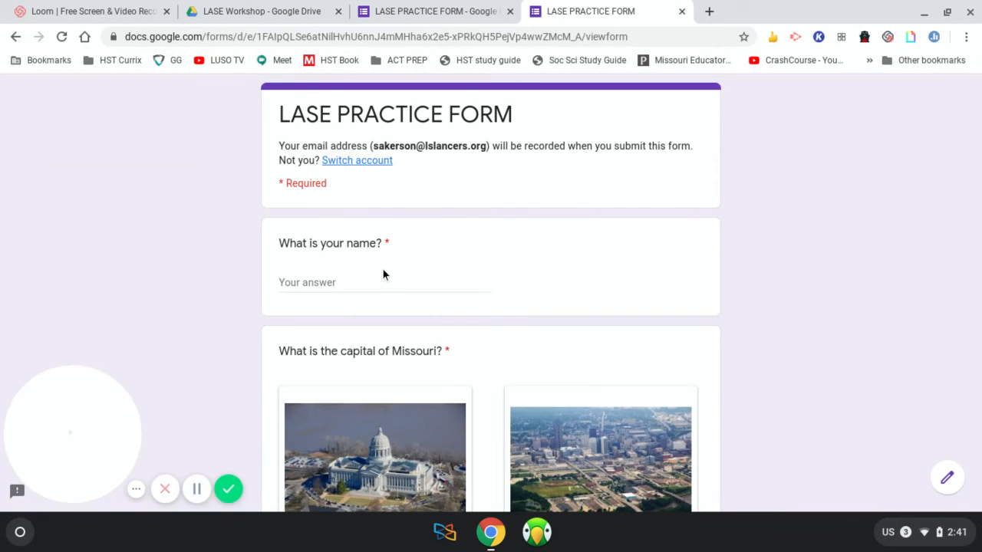
left_click(383, 273)
type("asdfsdf")
scroll(386, 301, "down", 4)
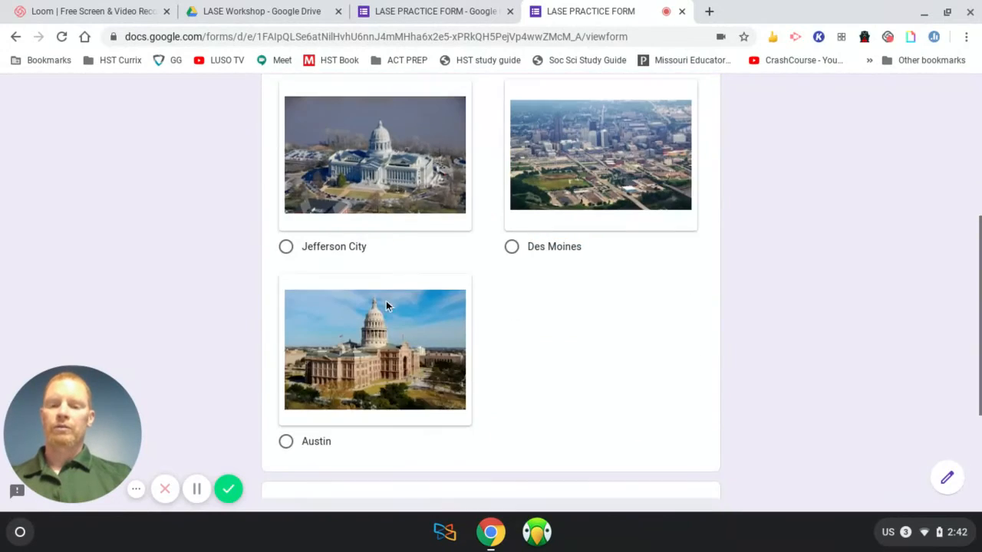
left_click(504, 233)
scroll(479, 288, "down", 3)
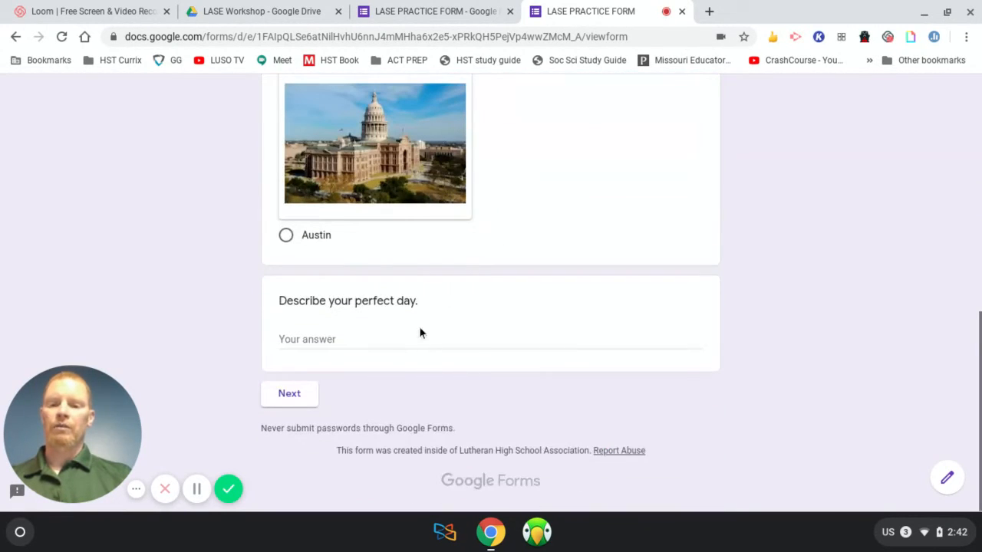
left_click(291, 393)
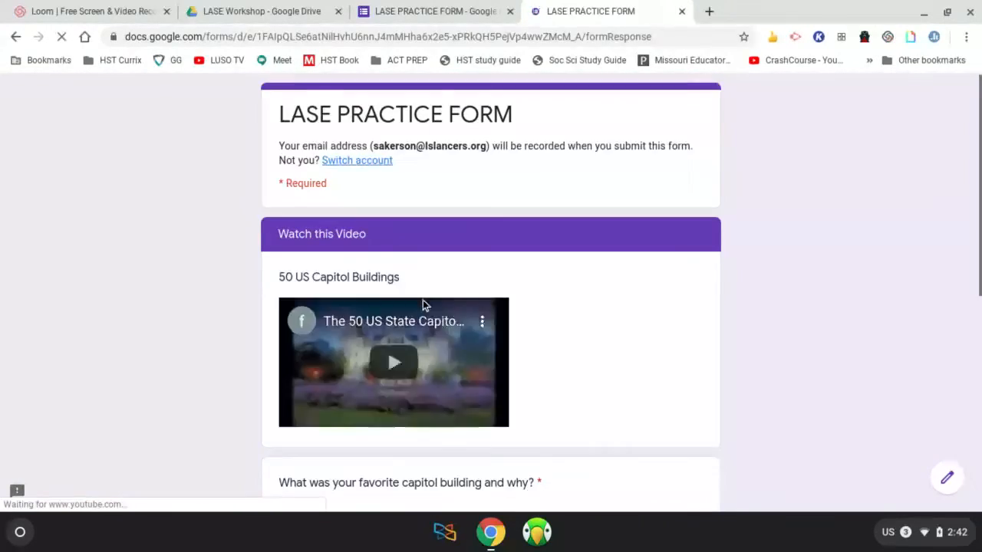
Enter the placeholder text asdfasdfasdfasdfasdf for the favorite-building question and submit the second response.
scroll(422, 300, "down", 4)
scroll(420, 297, "up", 1)
left_click(491, 328)
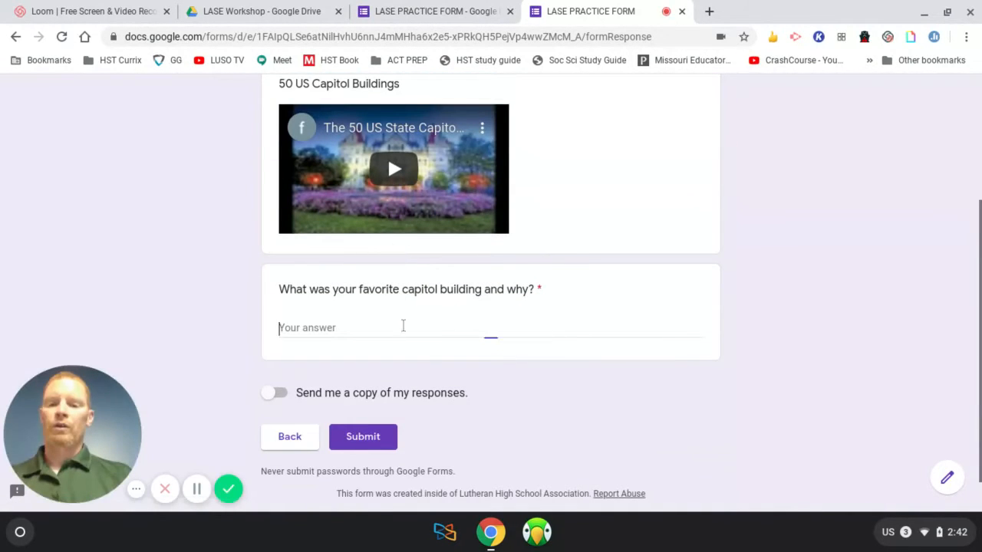
type("asdfasdfasdfasdfasdf")
left_click(393, 437)
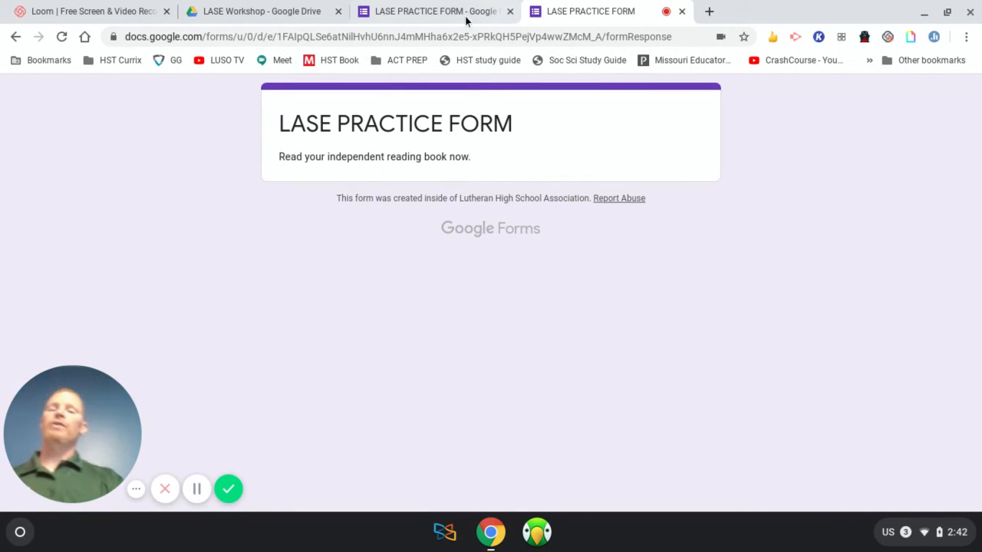
In the form editor, review the response summary for every question, from the respondent list to the favorite-building answers.
left_click(408, 12)
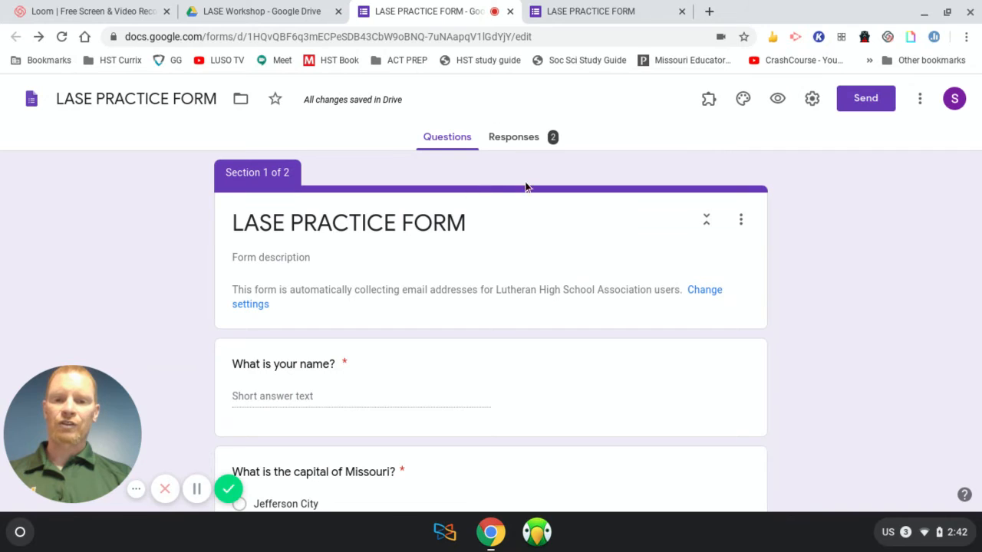
left_click(515, 143)
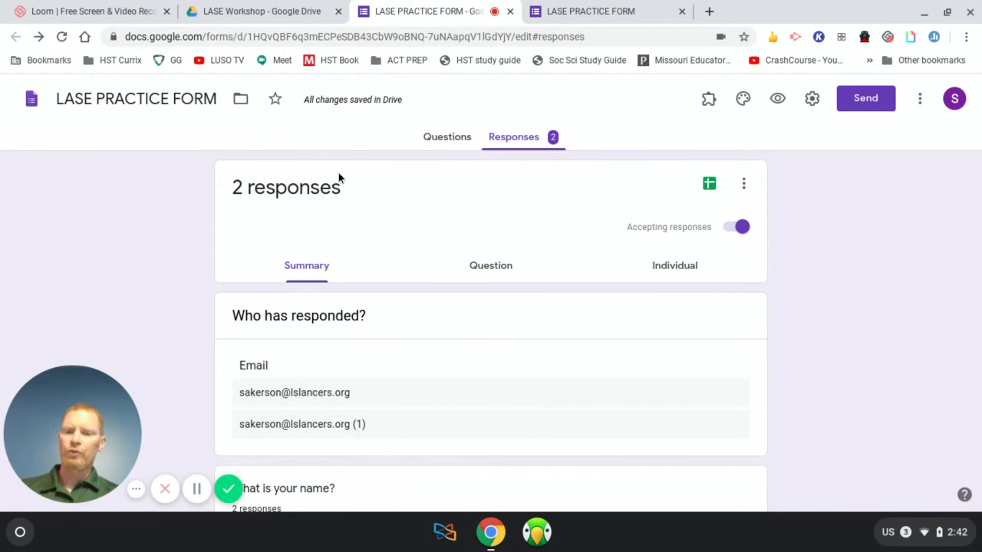
scroll(405, 245, "down", 3)
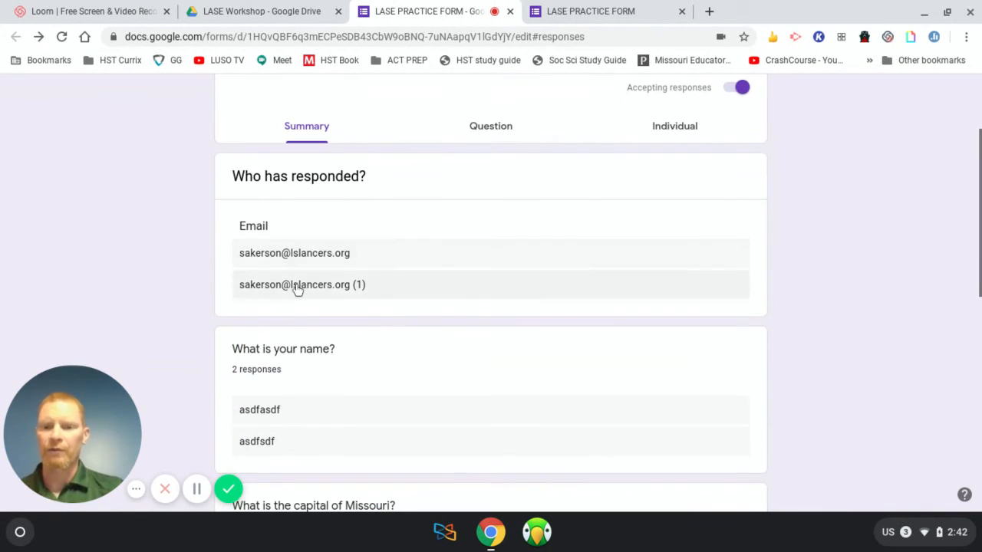
scroll(380, 331, "down", 2)
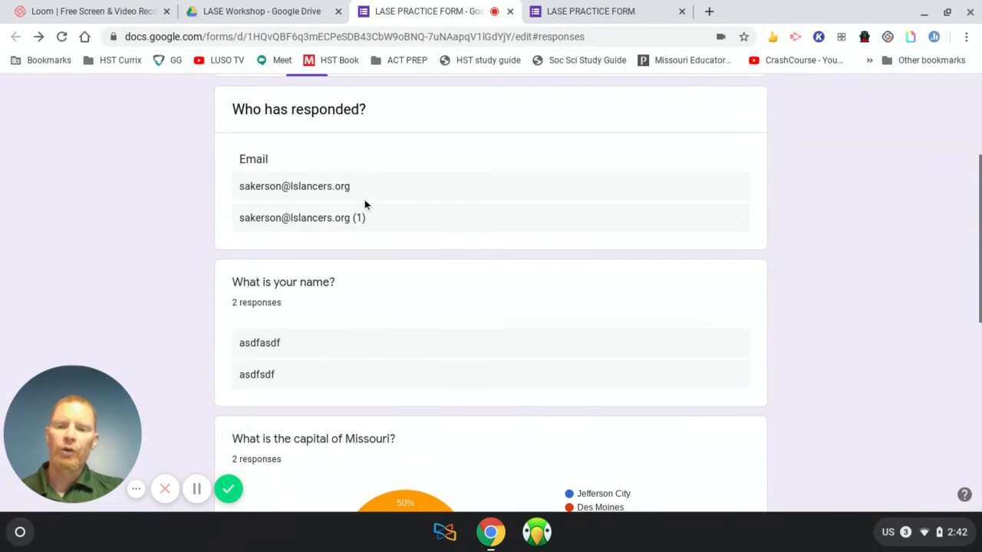
scroll(364, 204, "down", 2)
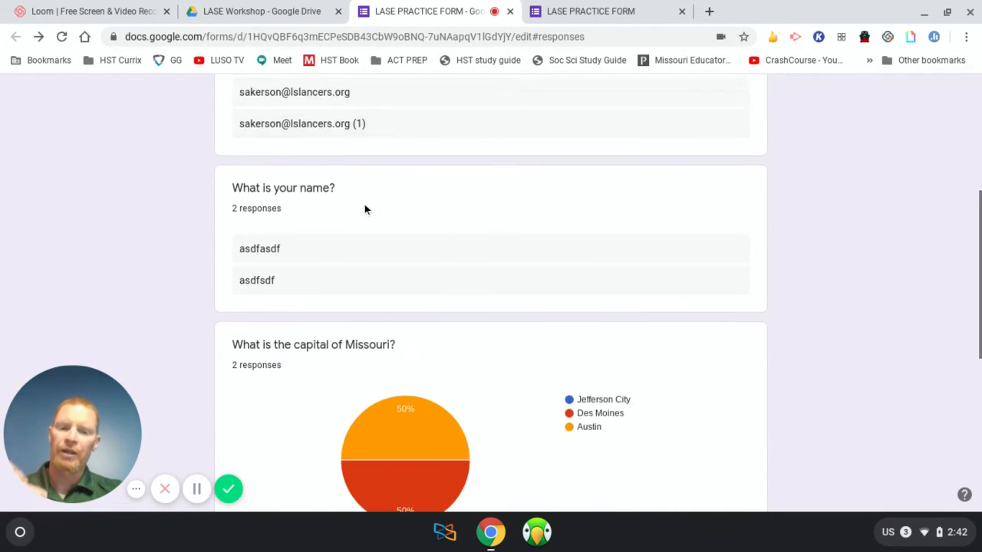
scroll(388, 247, "down", 1)
scroll(388, 250, "down", 3)
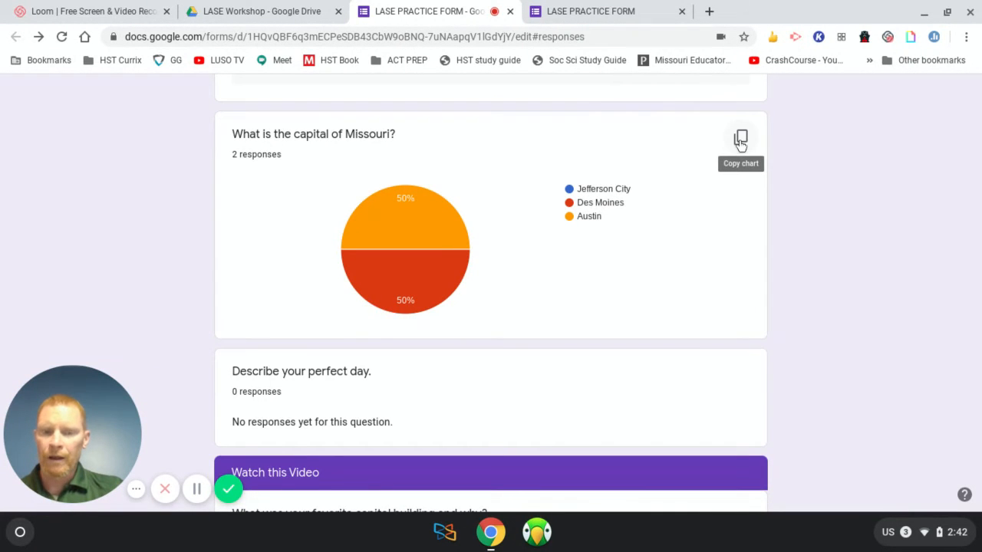
scroll(512, 283, "down", 3)
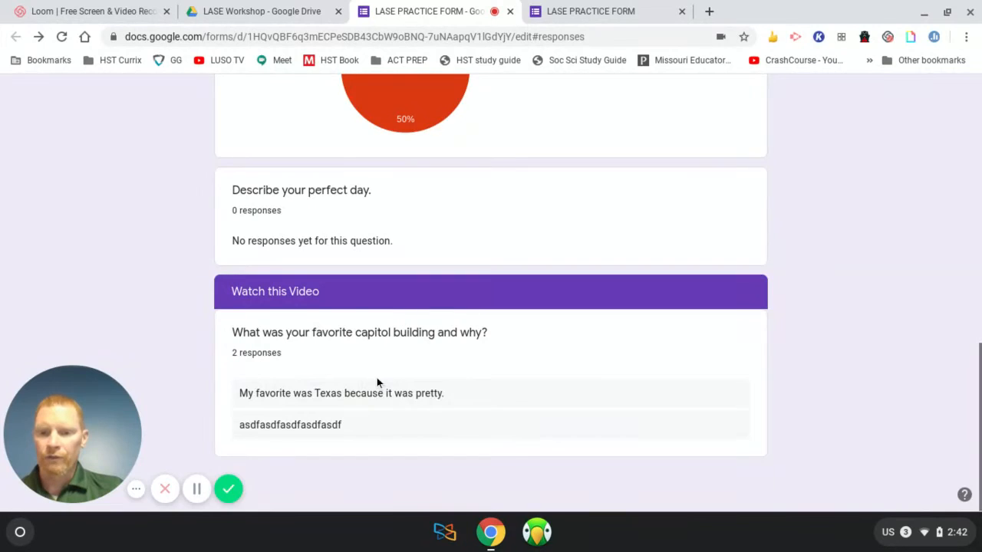
Stop the form from accepting further responses.
scroll(376, 381, "up", 15)
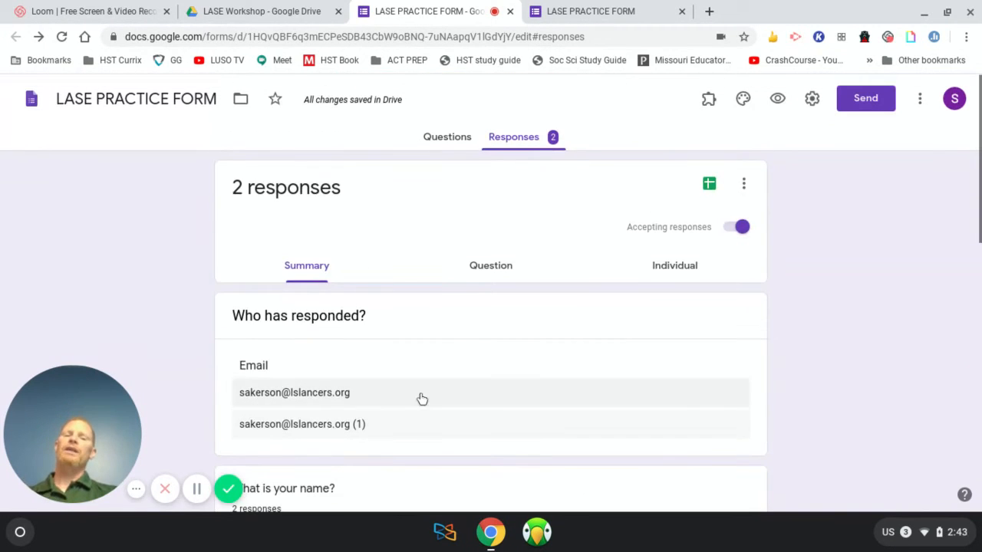
left_click(738, 227)
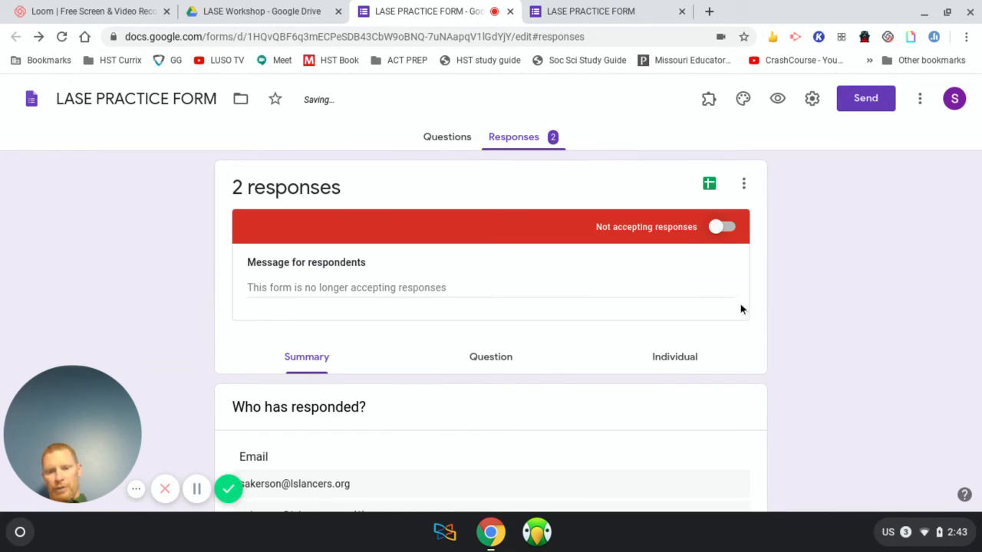
Turn accepting responses back on, and view who chose Des Moines in the per-question responses for Missouri's capital.
left_click(719, 227)
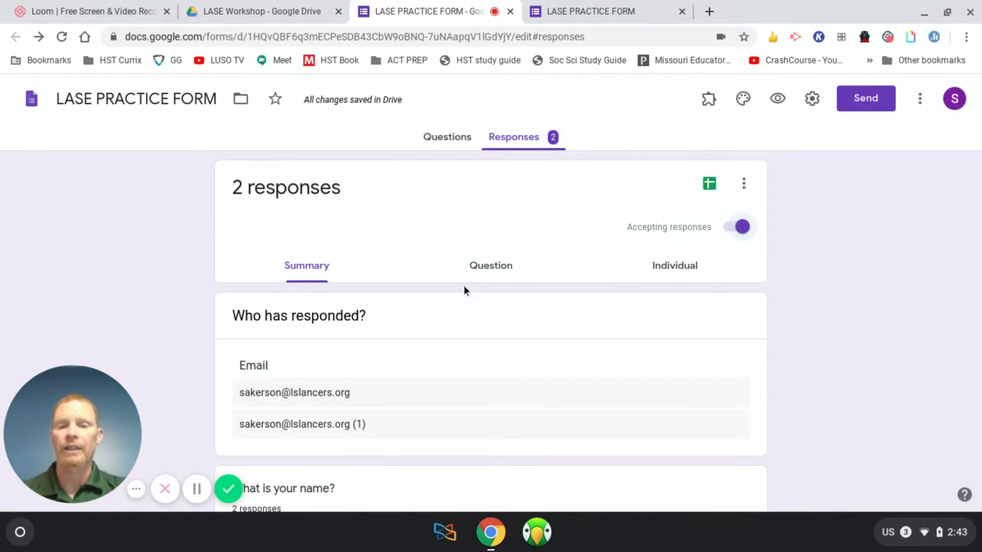
left_click(481, 268)
scroll(545, 302, "down", 3)
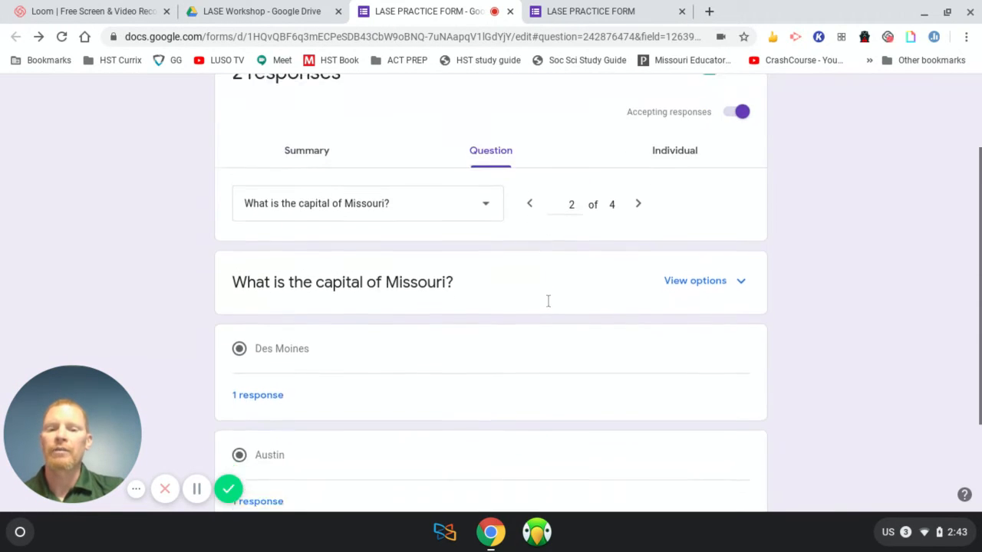
scroll(548, 307, "down", 1)
scroll(547, 306, "up", 1)
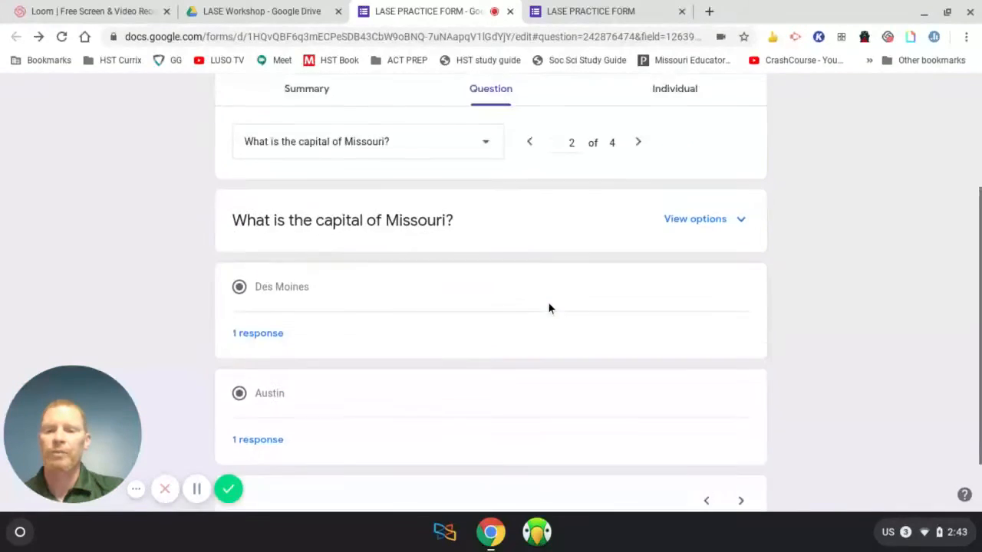
left_click(260, 337)
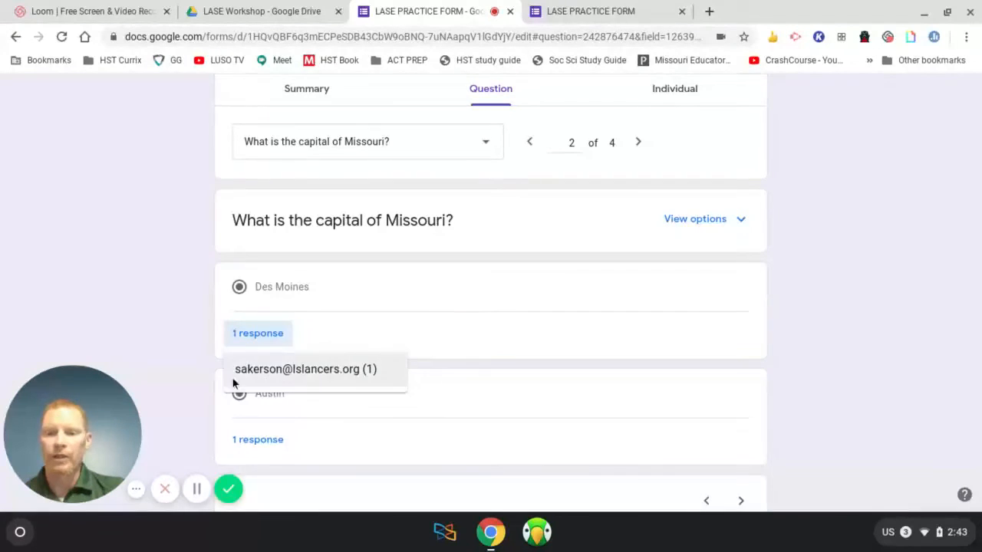
scroll(516, 426, "up", 2)
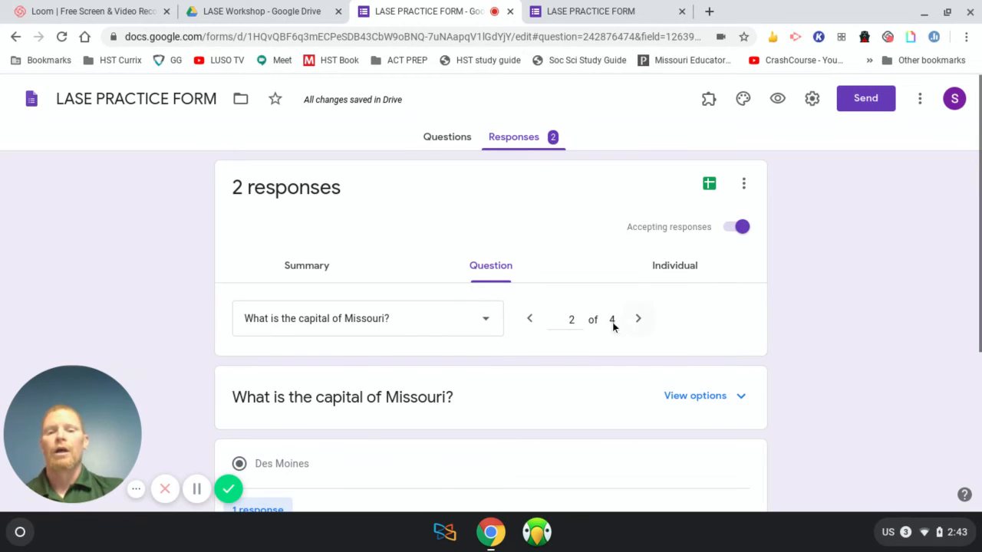
scroll(653, 312, "down", 2)
scroll(651, 311, "up", 2)
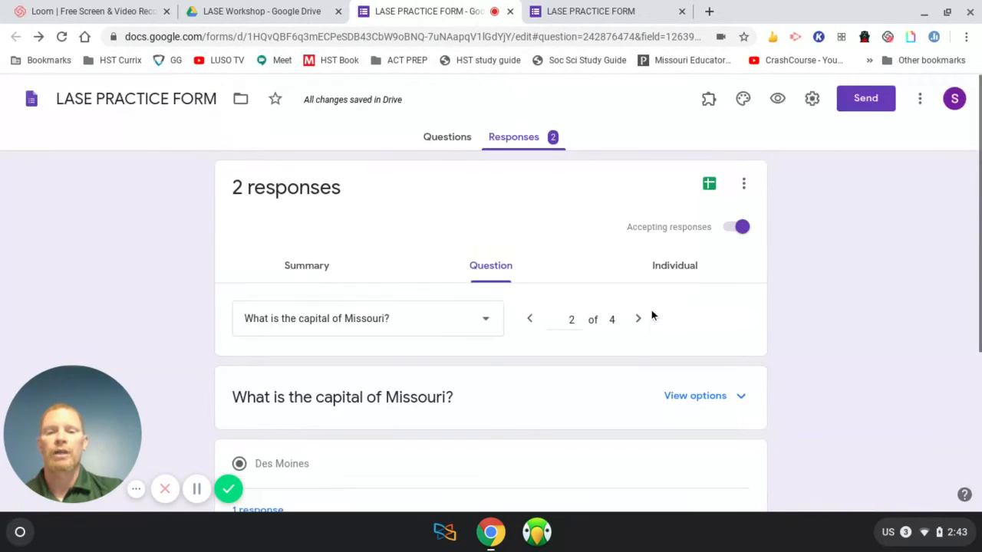
Go through the remaining questions in the per-question responses, and look through the first individual response from start to end.
left_click(640, 320)
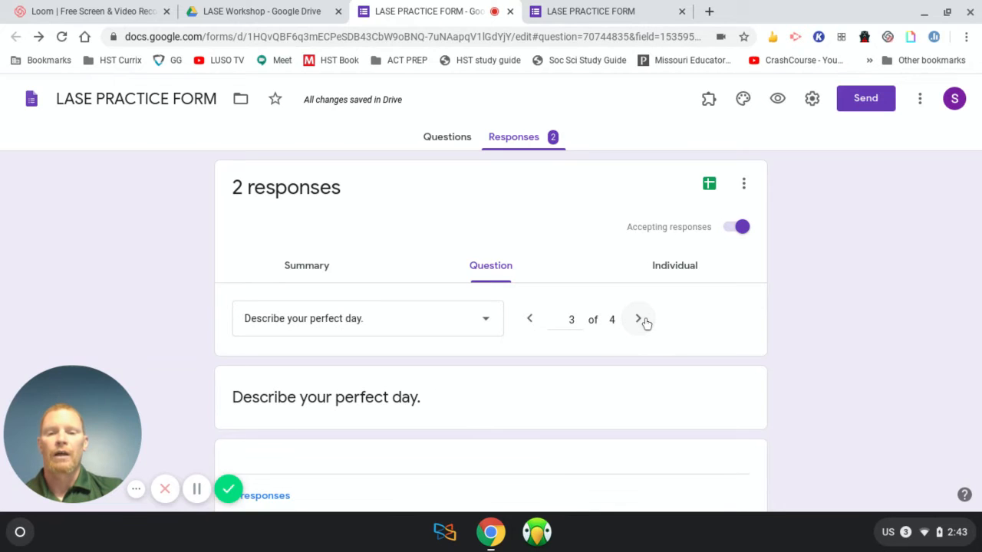
left_click(640, 320)
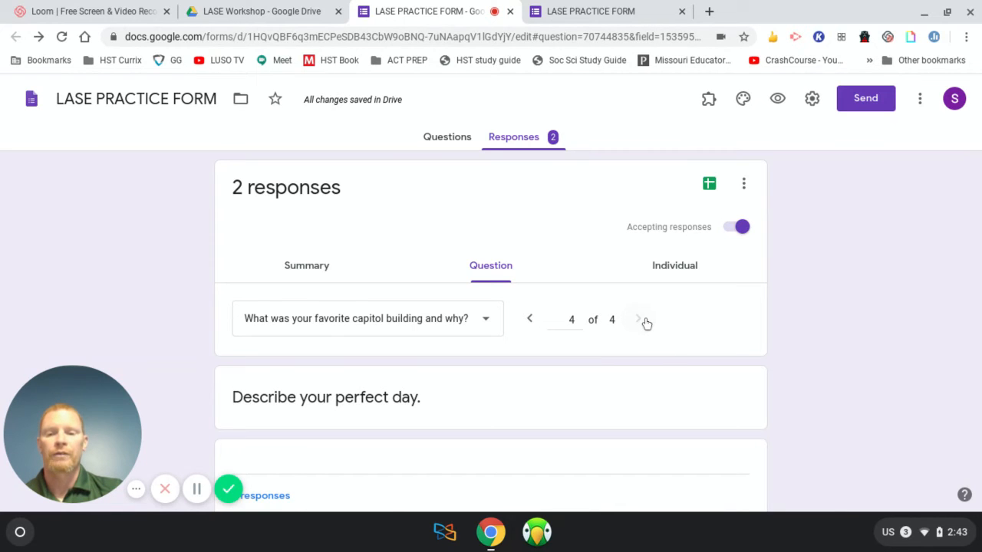
left_click(668, 270)
scroll(426, 364, "down", 3)
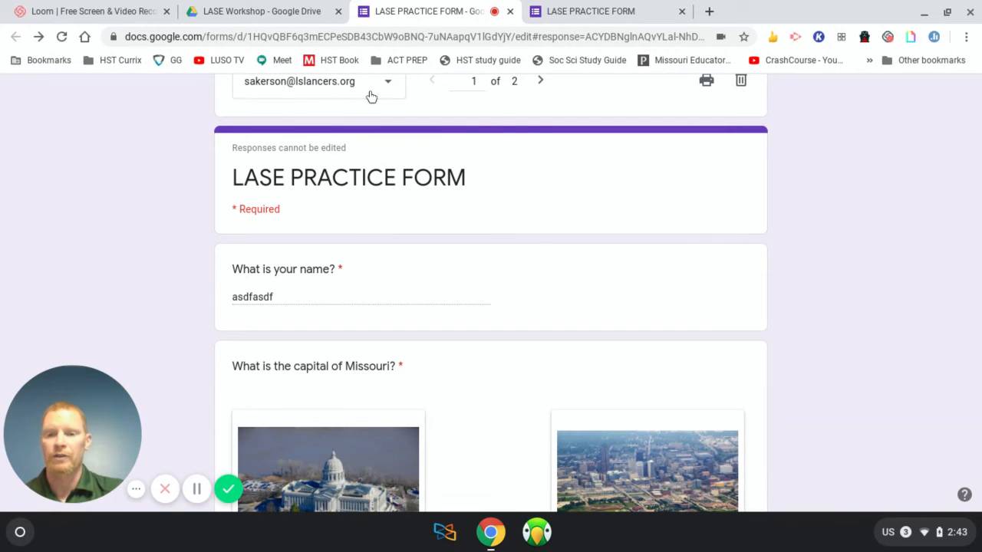
scroll(403, 333, "down", 7)
scroll(403, 333, "up", 10)
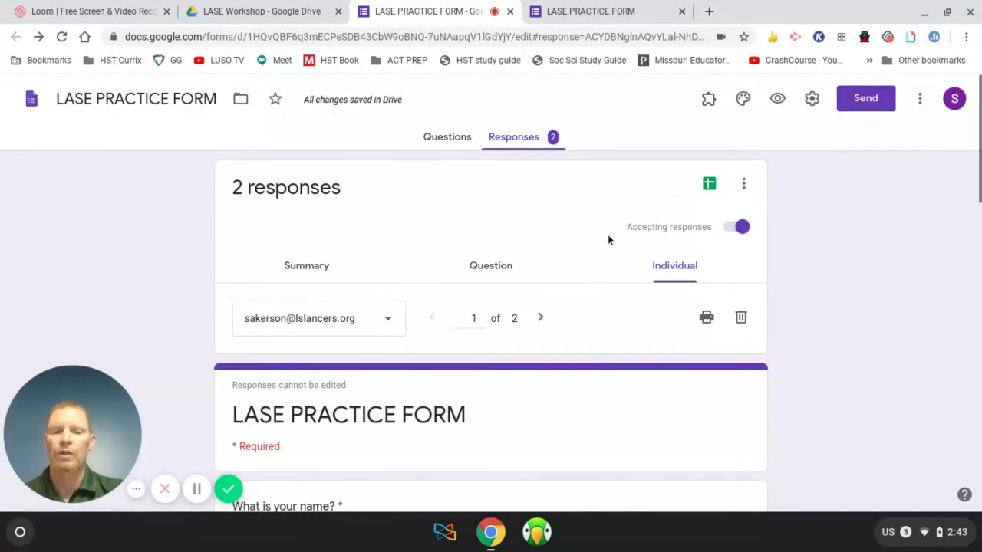
Create the new spreadsheet LASE PRACTICE FORM (Responses) as the destination for the form's responses.
left_click(708, 183)
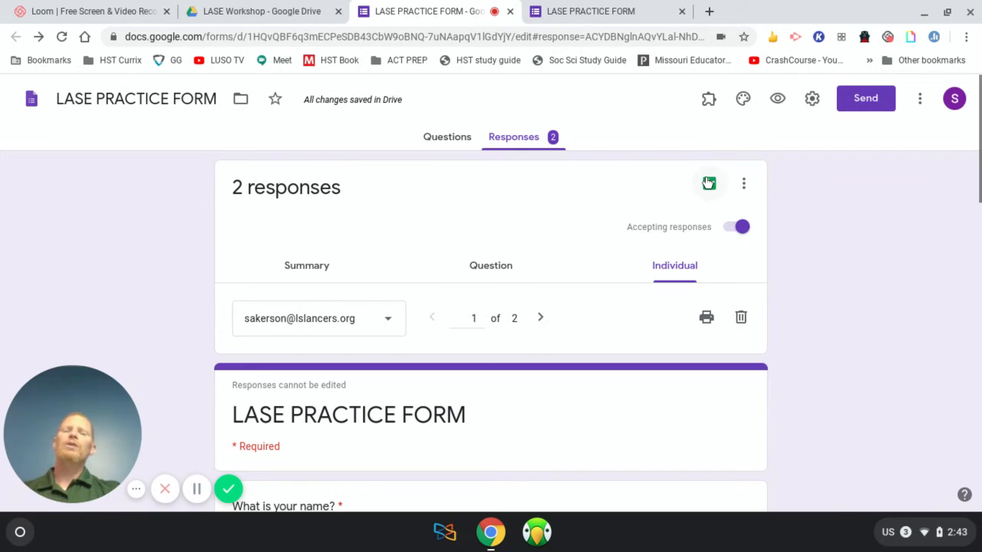
left_click(749, 184)
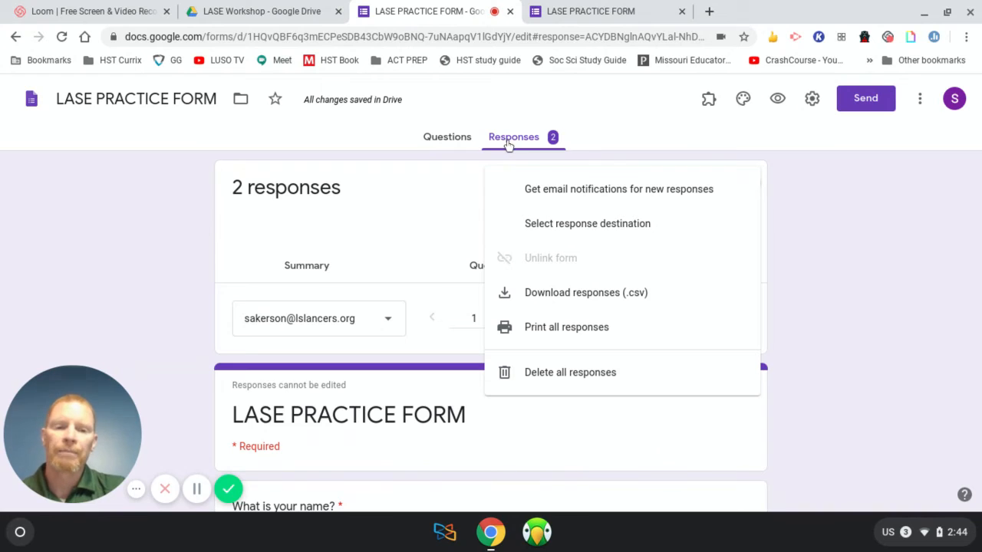
left_click(437, 192)
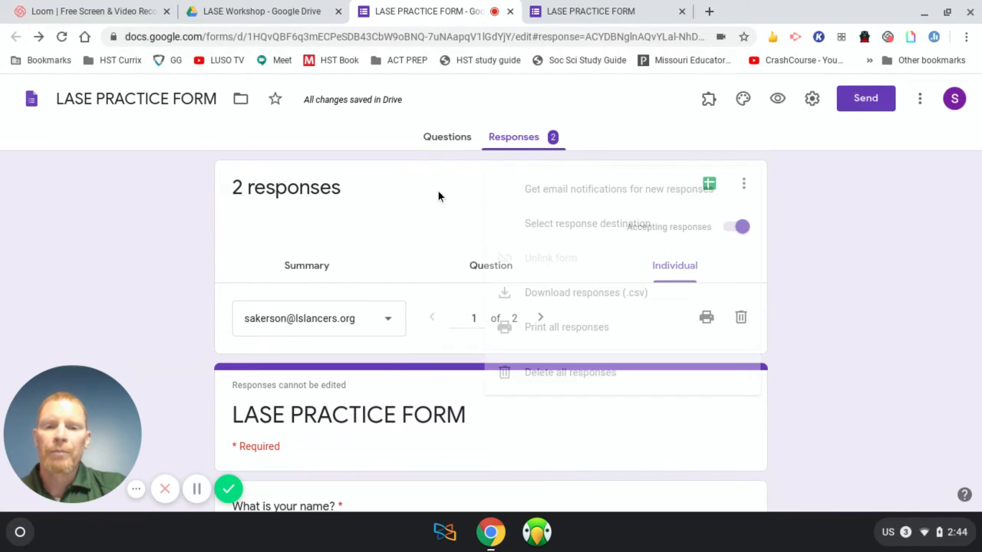
left_click(710, 188)
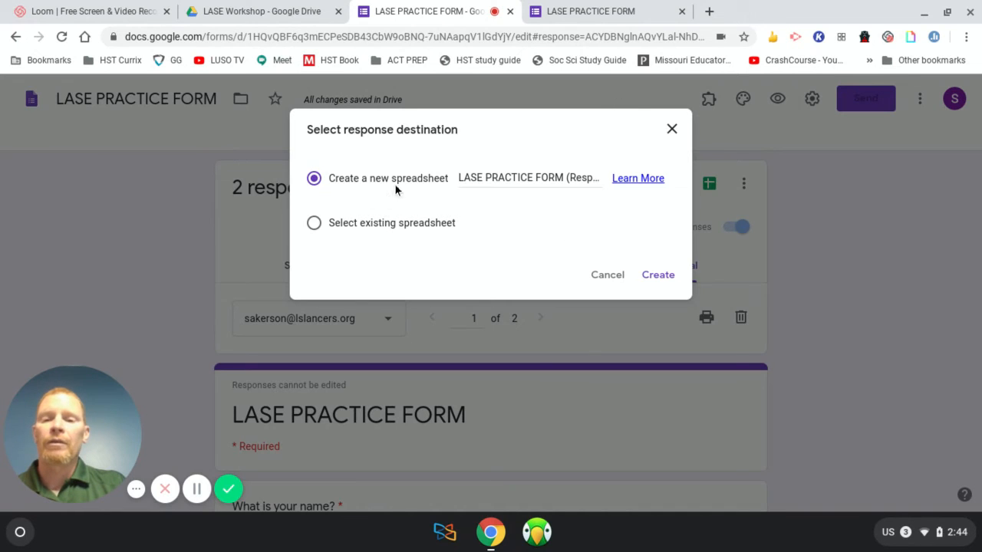
left_click(657, 276)
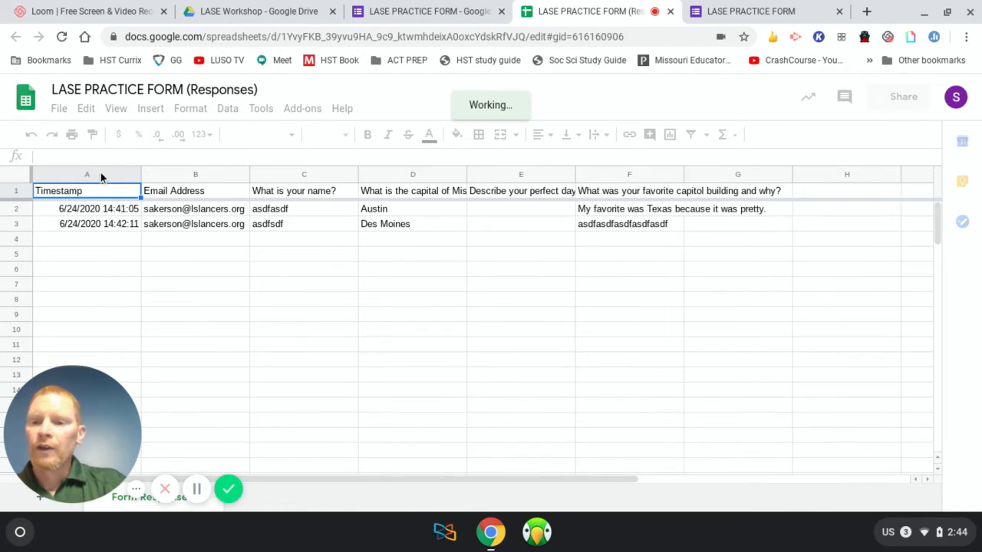
Examine the response spreadsheet's timestamps, name answers, question headers and the rows of submitted data.
left_click_drag(89, 209, 98, 238)
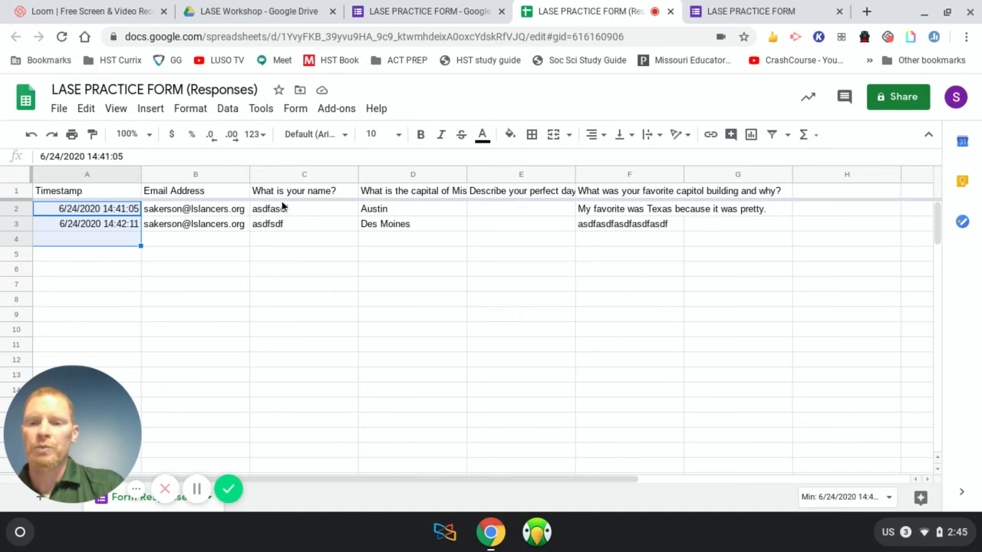
left_click_drag(299, 204, 302, 222)
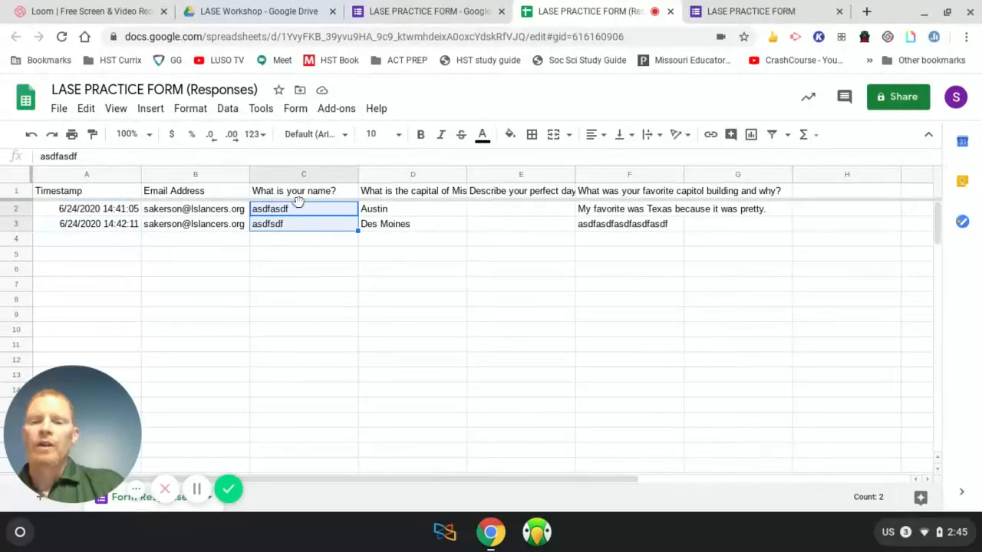
left_click(61, 192)
left_click_drag(194, 194, 690, 192)
left_click_drag(138, 210, 715, 443)
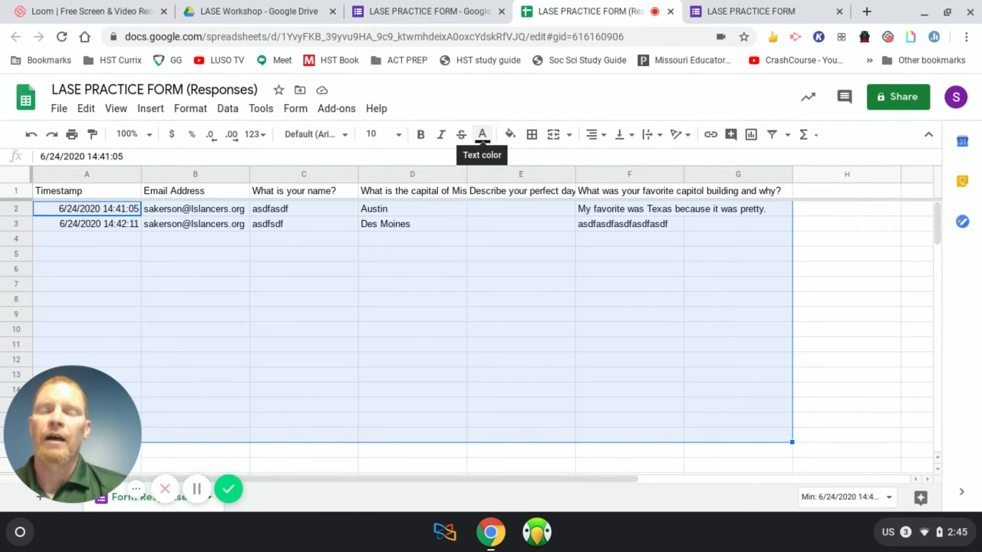
Return to the form editor and look over the form's questions, including the image options for Missouri's capital.
left_click(474, 10)
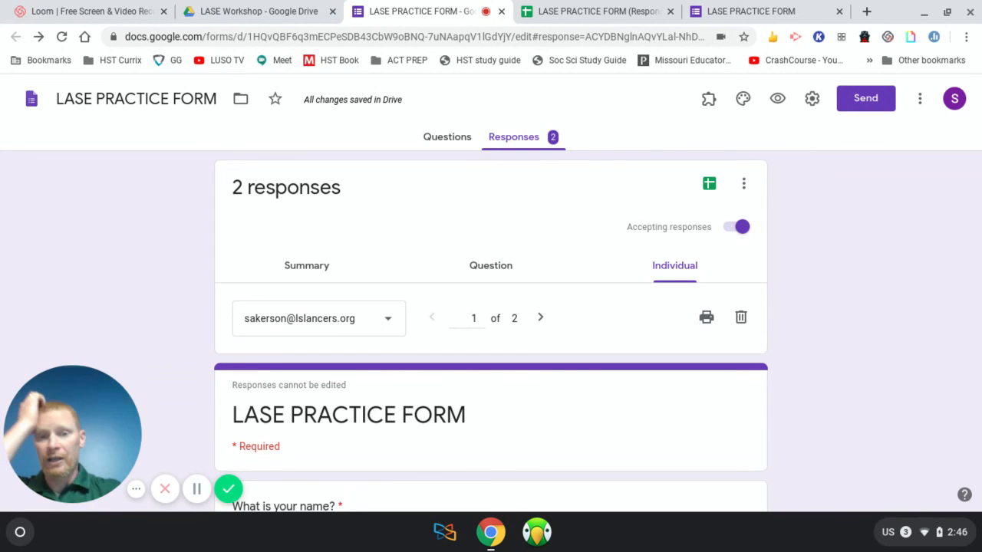
left_click(451, 146)
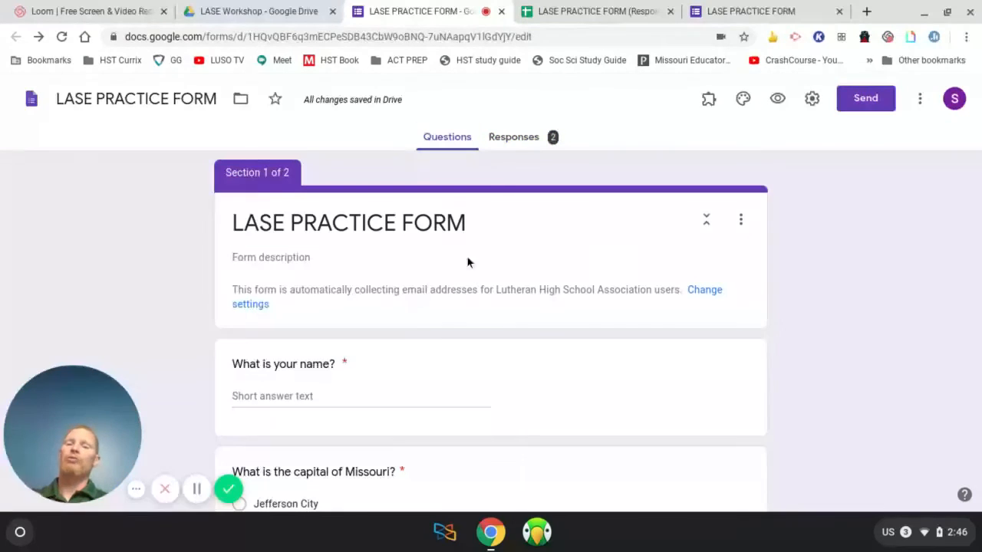
scroll(502, 319, "down", 2)
scroll(506, 335, "down", 8)
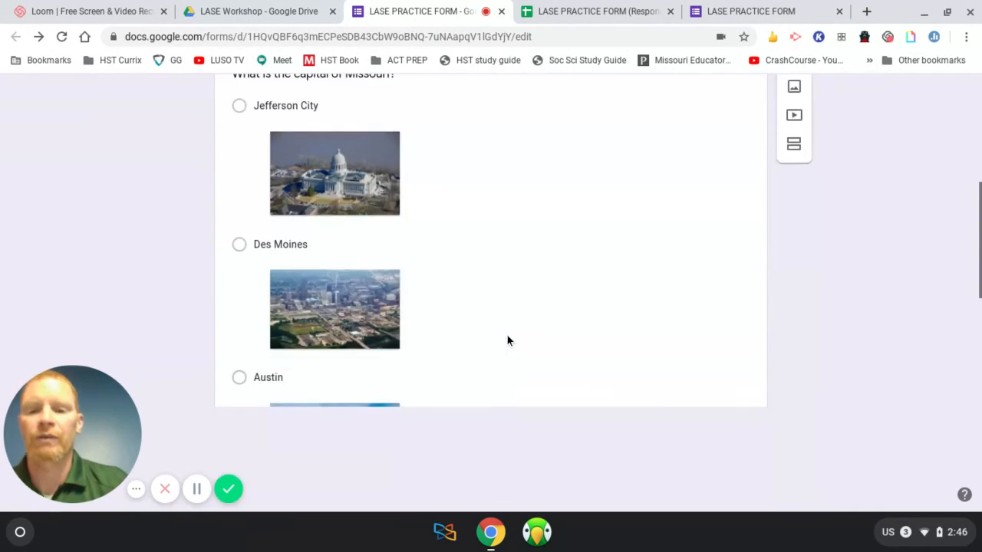
scroll(507, 335, "up", 10)
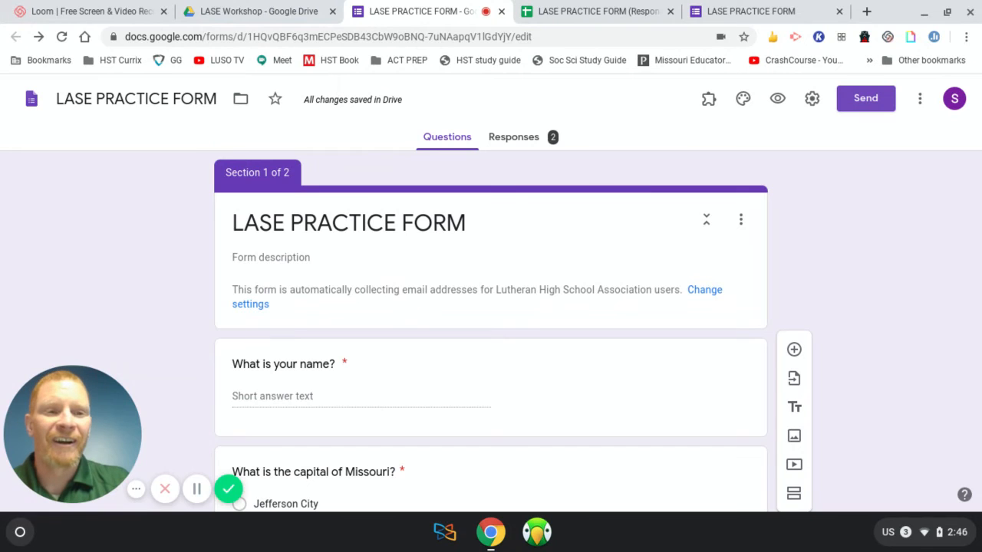
Prepare to send the form by email, entering the recipient's email address.
left_click(866, 100)
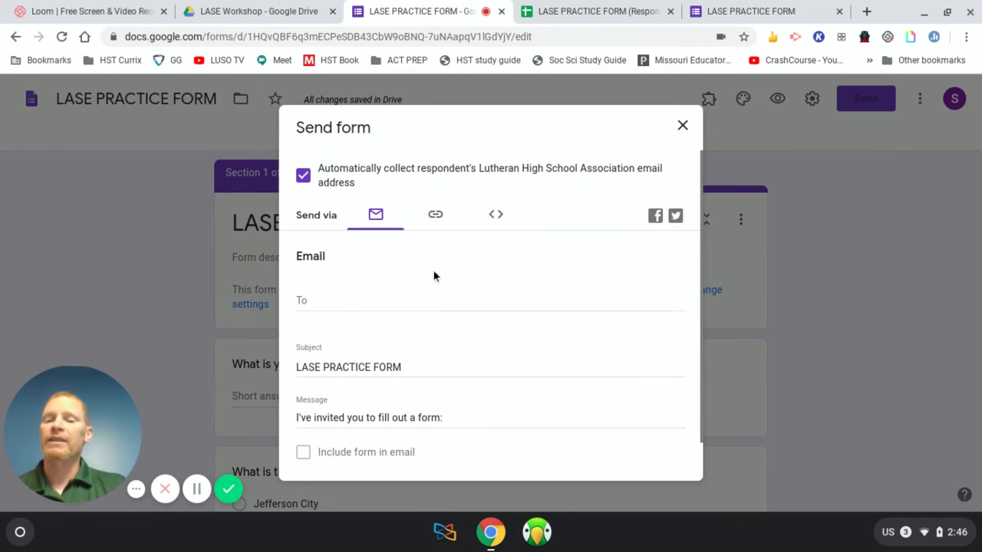
left_click(386, 305)
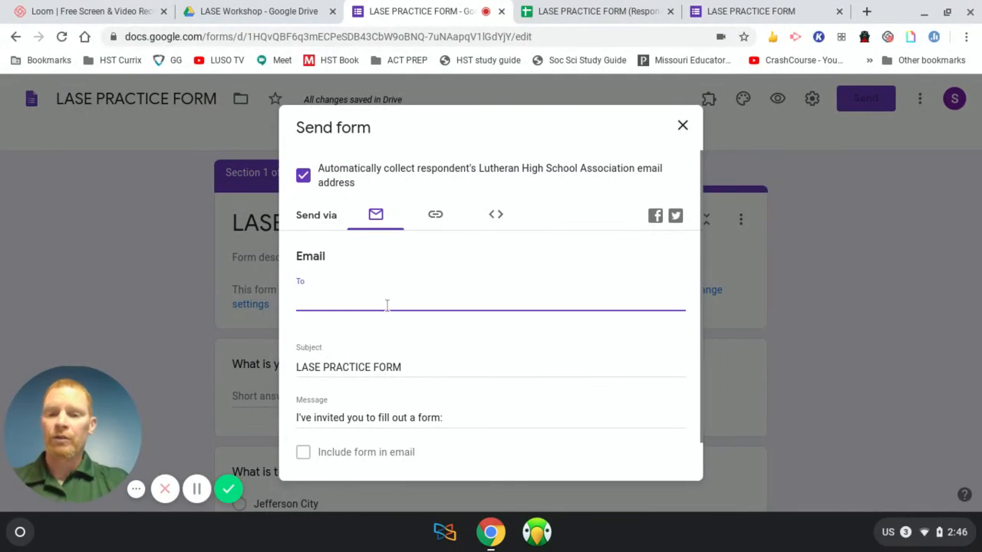
type("scottak")
key("Return")
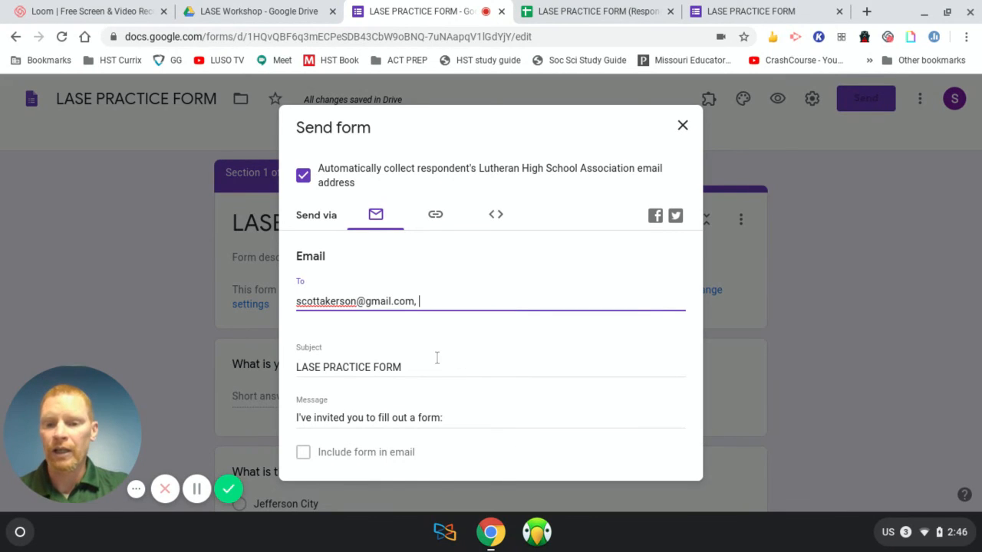
scroll(472, 391, "down", 1)
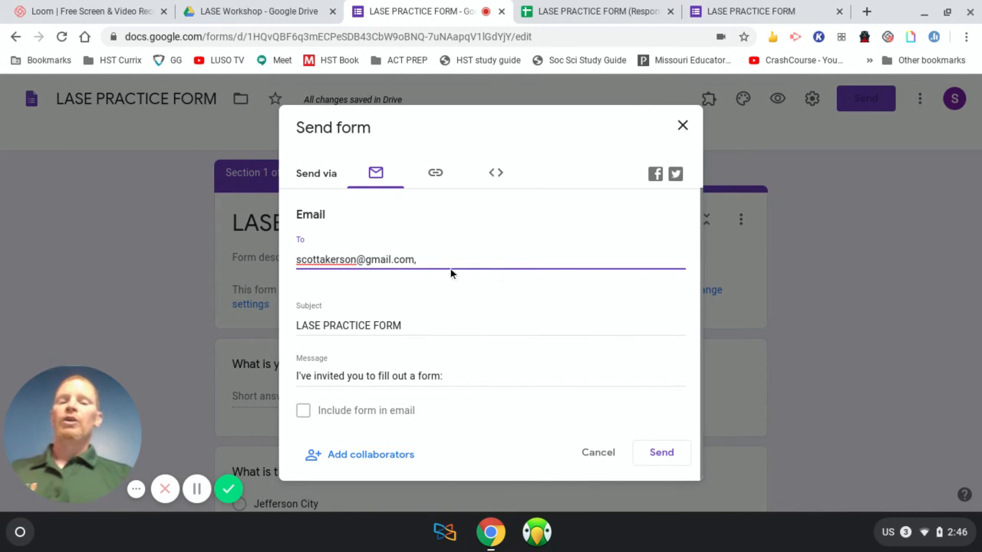
Review the form's shareable link and embed HTML sending options, and leave without sending the form.
left_click(435, 172)
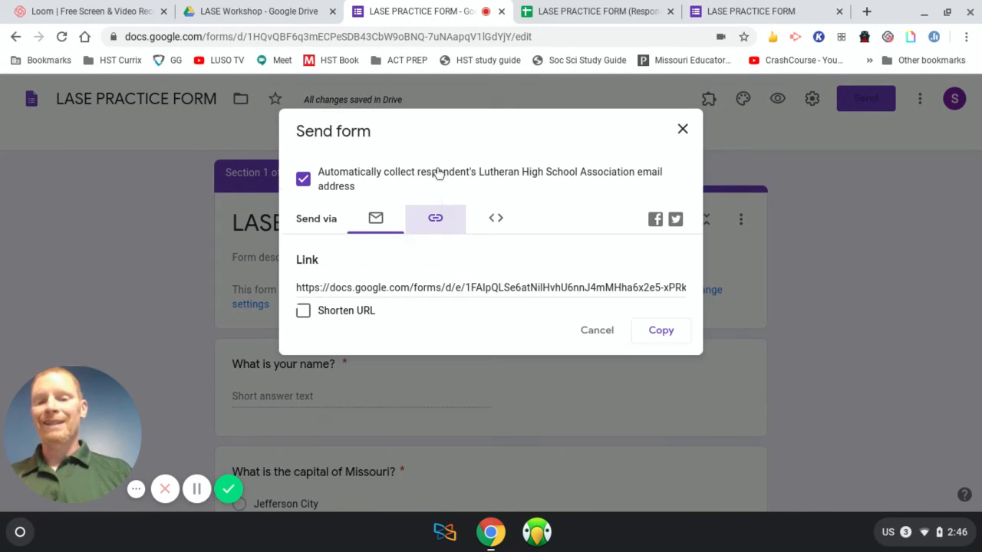
left_click(449, 287)
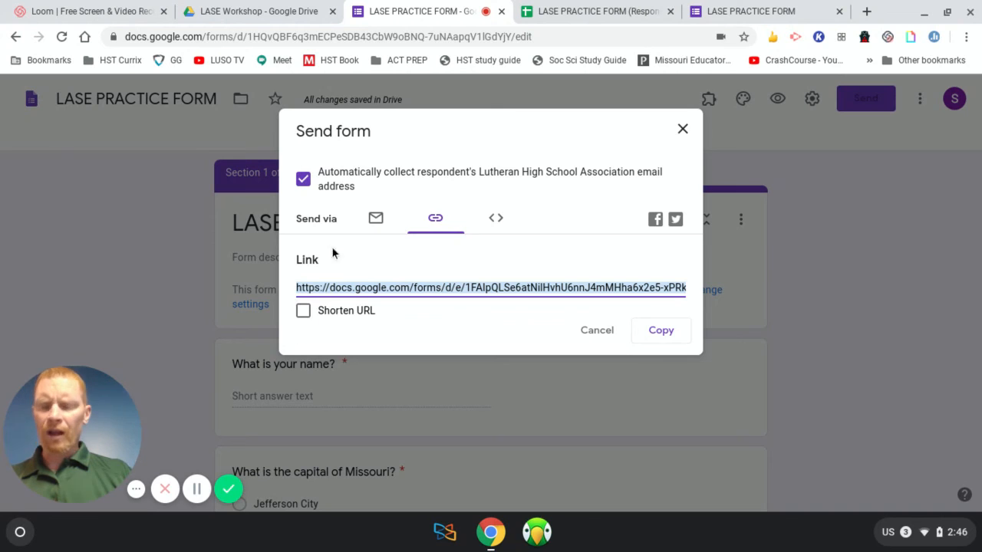
left_click(432, 221)
left_click(376, 219)
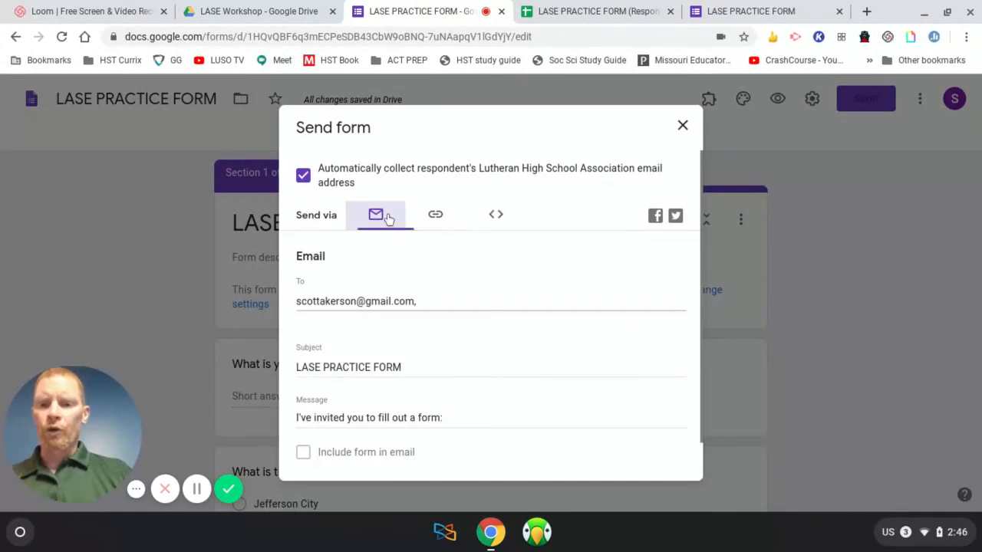
left_click(496, 227)
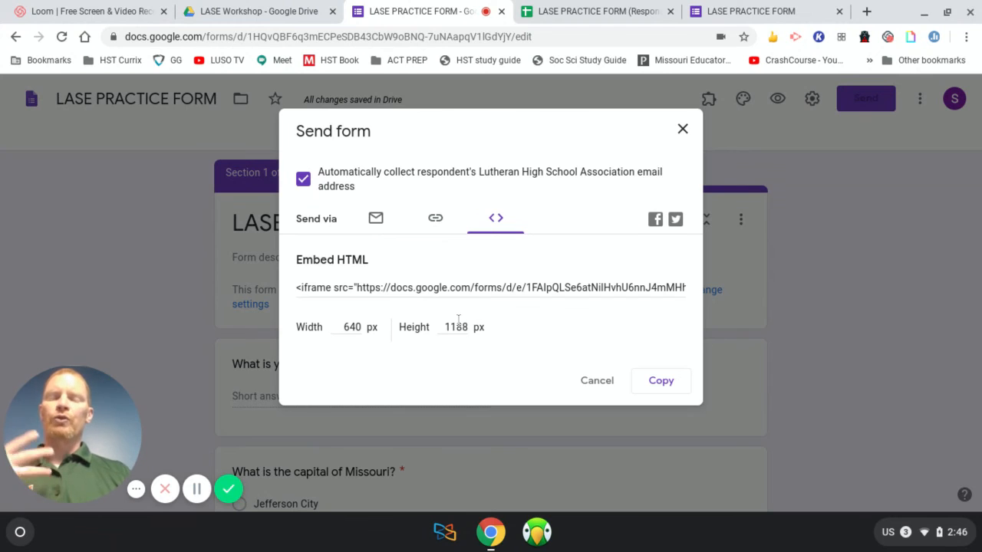
left_click(596, 381)
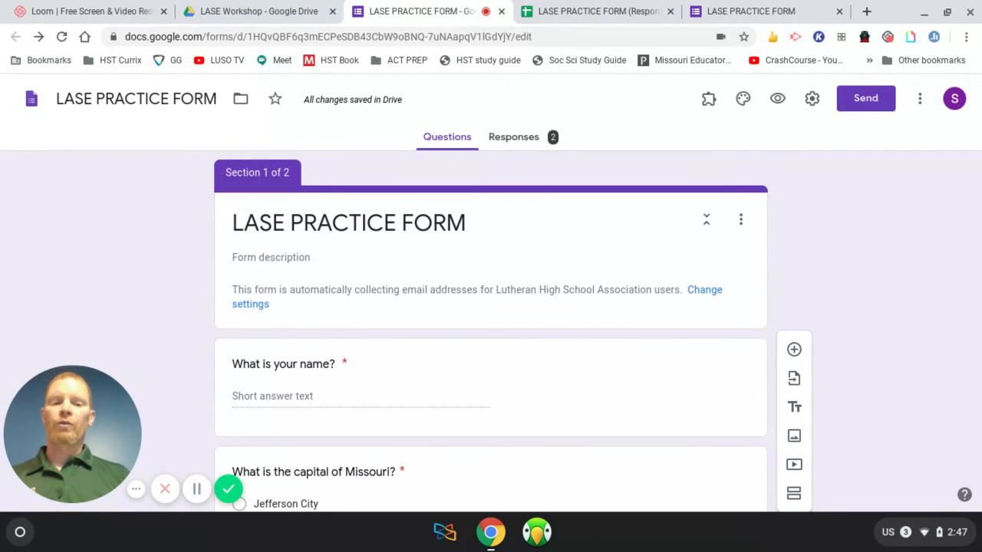
Add a required short-answer question "What is my name?" below the favorite capitol building question.
scroll(566, 298, "down", 15)
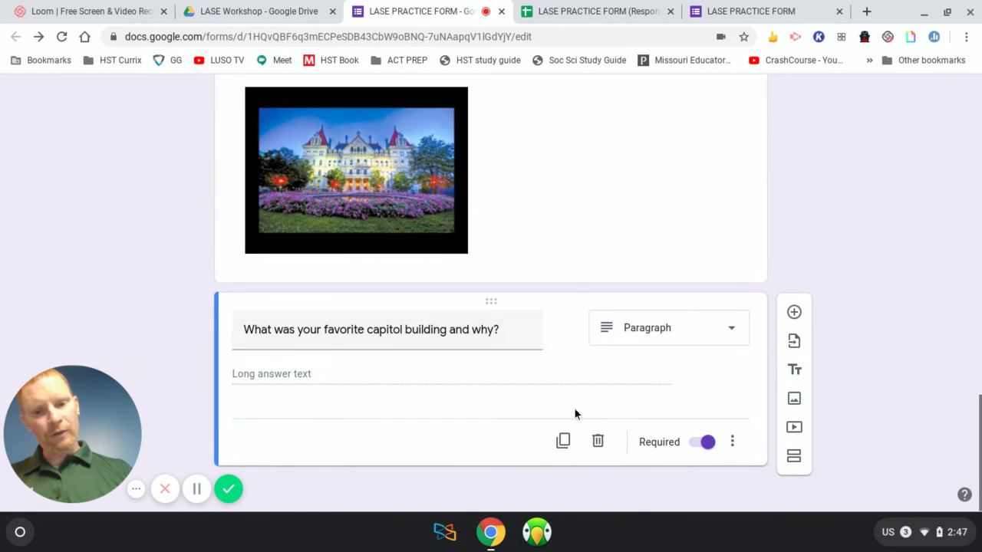
left_click(794, 312)
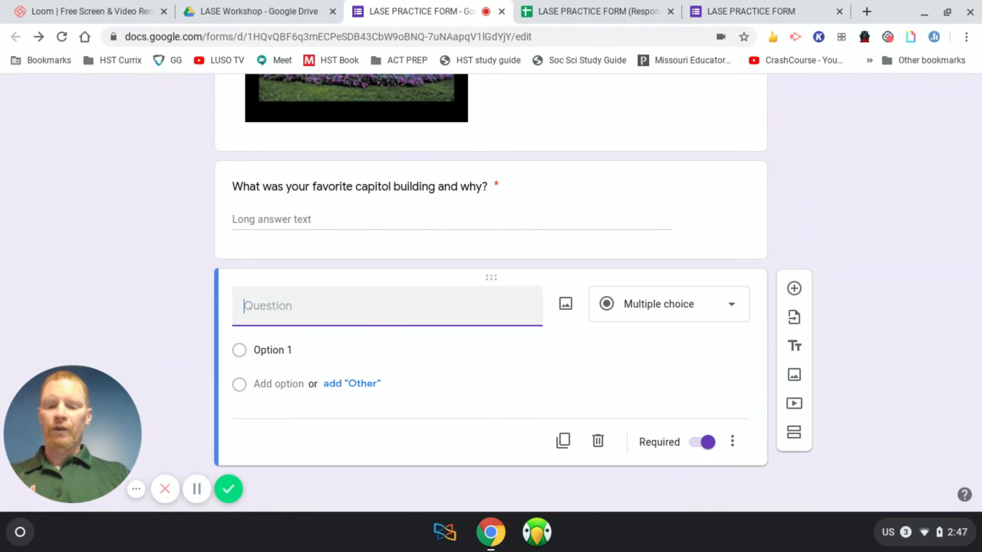
type("What is m")
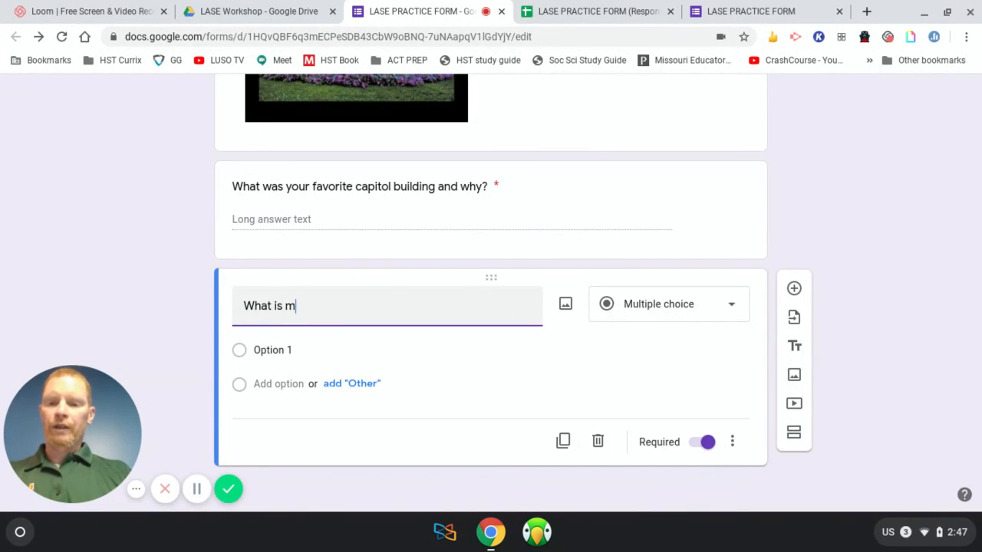
type("y name?")
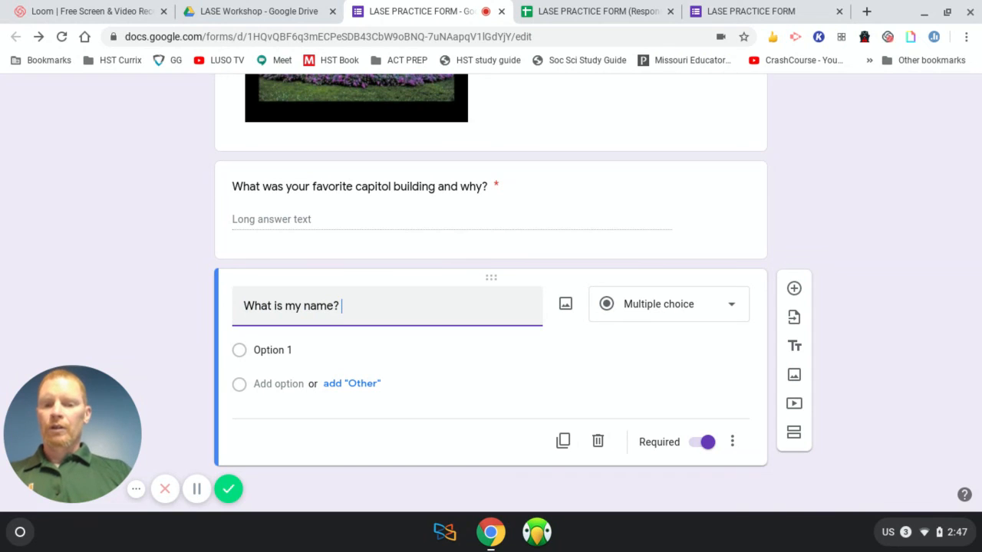
left_click(645, 315)
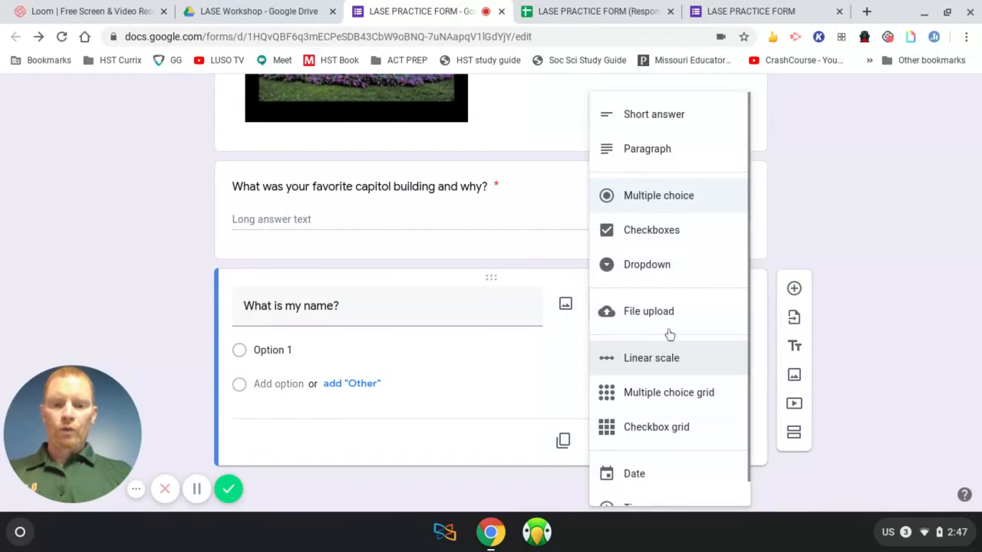
left_click(686, 116)
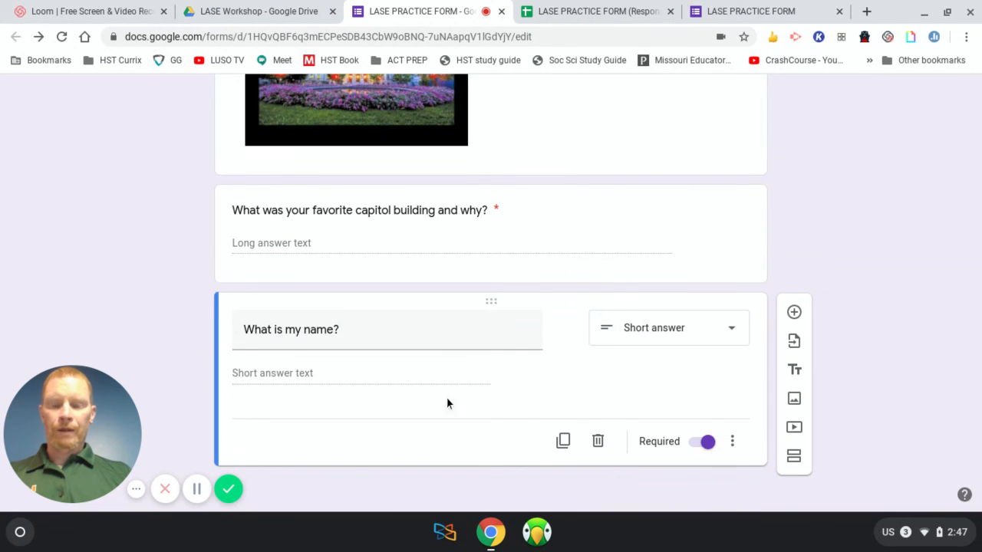
Add response validation to the "What is my name?" question, requiring text that contains the expected first name in capital letters.
left_click(732, 442)
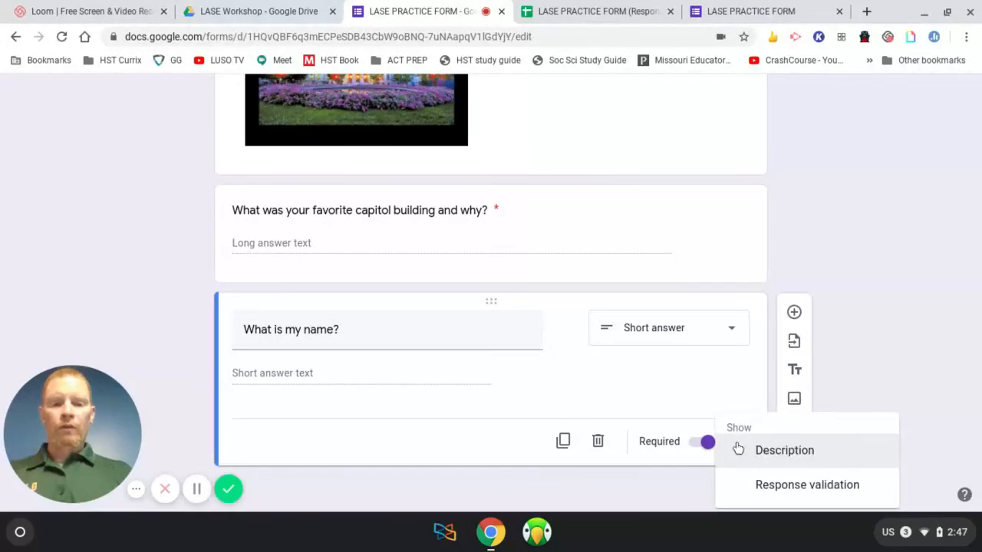
left_click(710, 360)
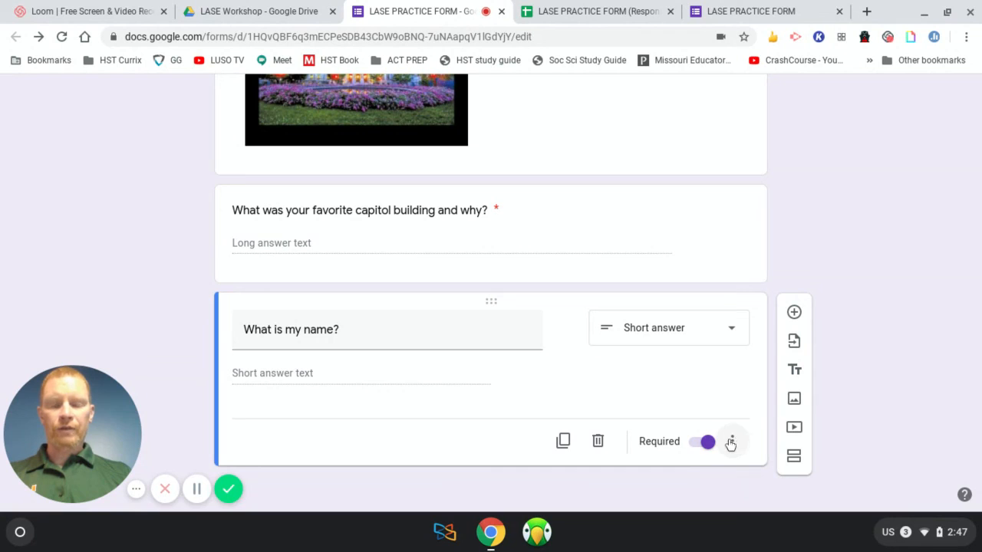
left_click(732, 441)
left_click(783, 485)
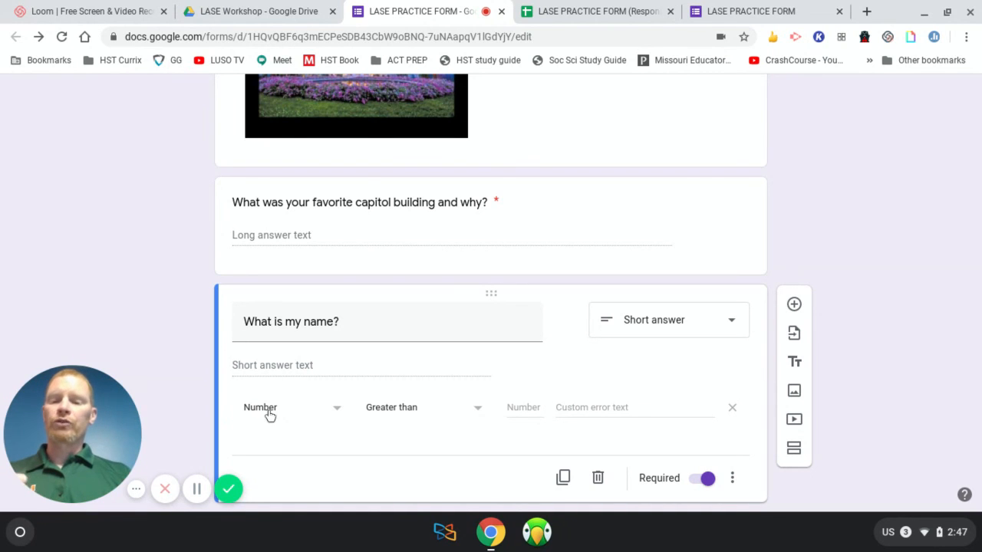
left_click(269, 412)
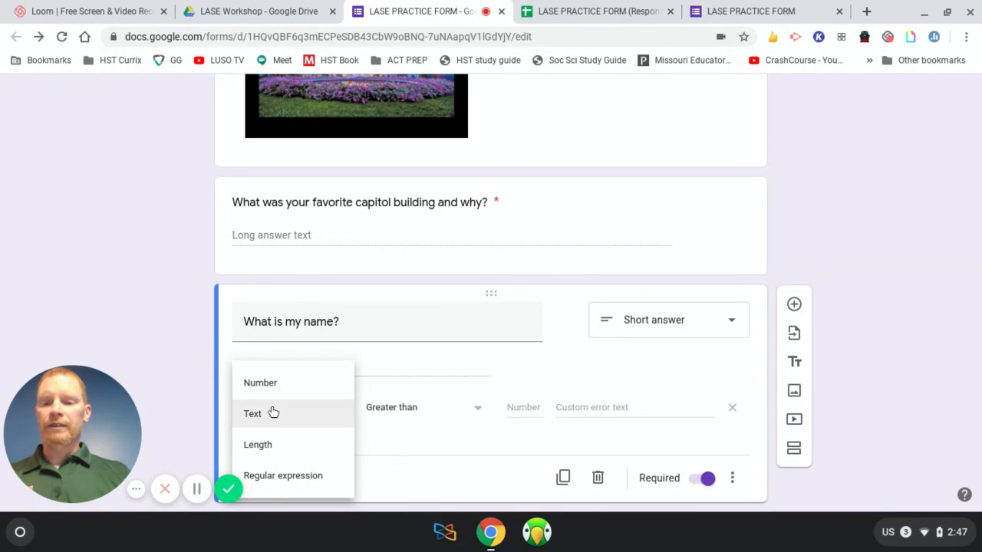
left_click(282, 410)
left_click(401, 409)
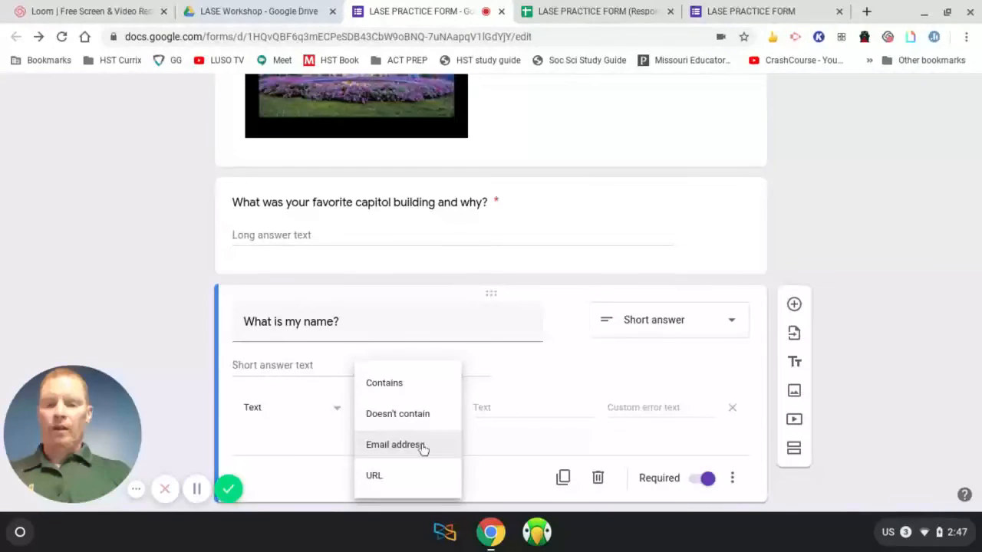
left_click(398, 382)
left_click(499, 407)
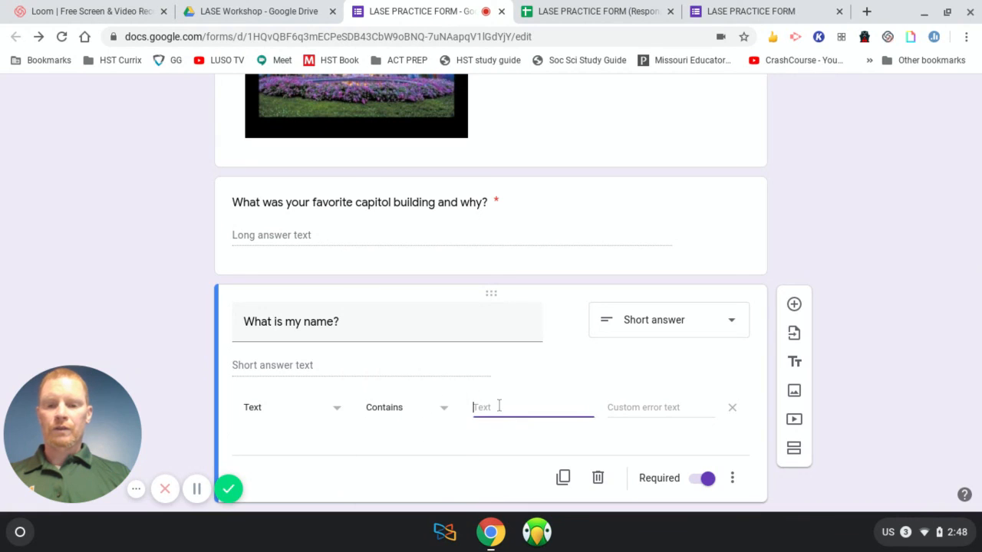
type("SCOTT")
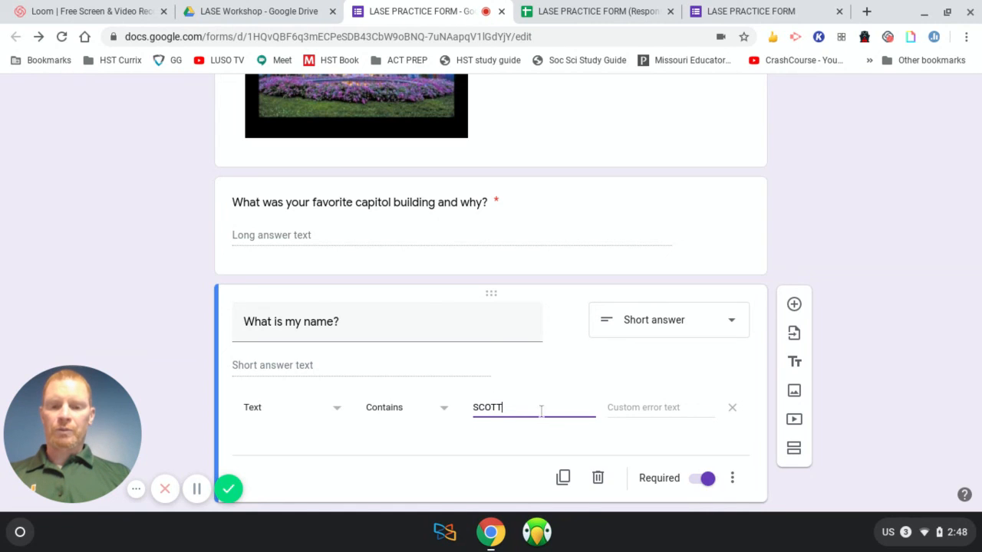
Set the validation's custom error text to "Try again!".
left_click(640, 411)
type("T")
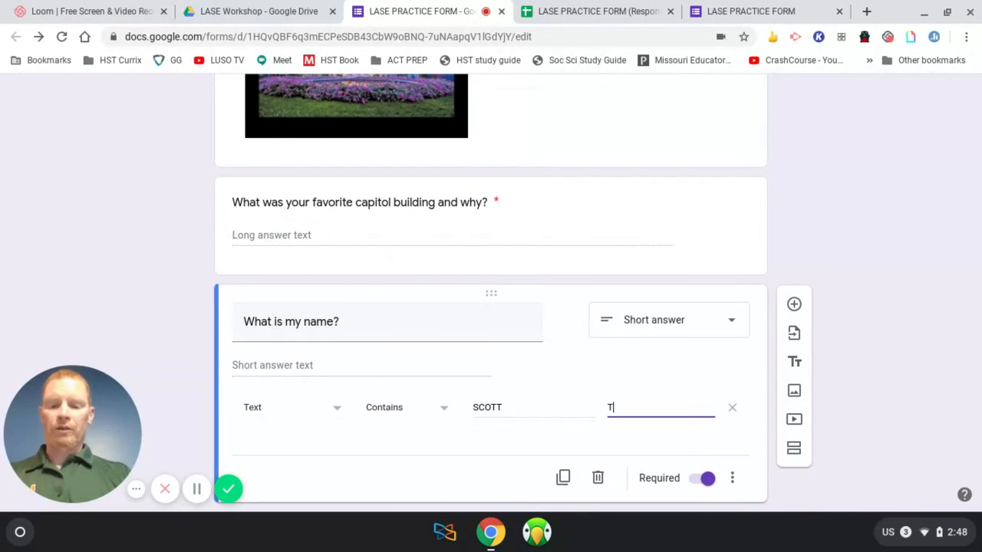
type("ry again!")
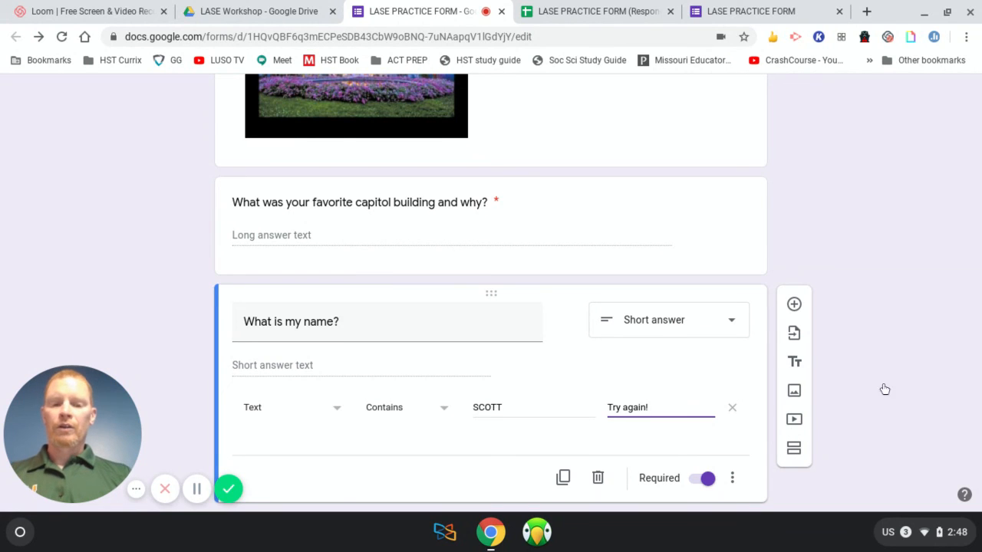
scroll(874, 403, "down", 1)
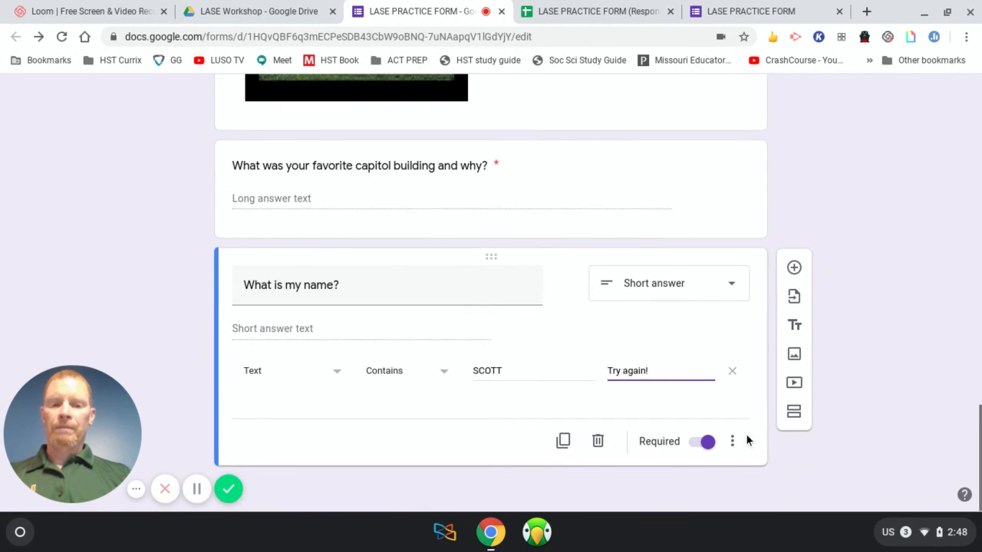
Preview the form, answer the first question with "asdf", choose Austin as Missouri's capital and continue to the second section.
scroll(780, 186, "up", 15)
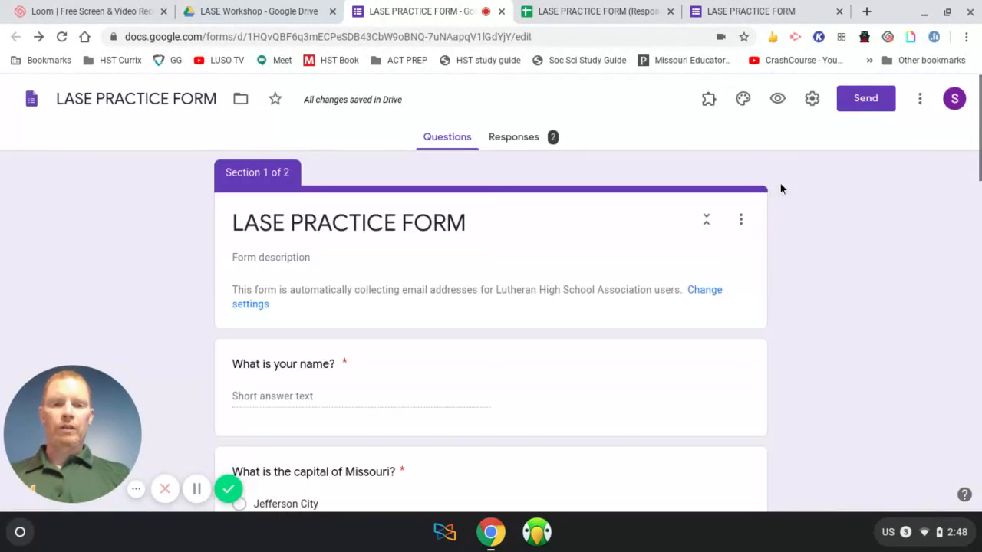
left_click(776, 98)
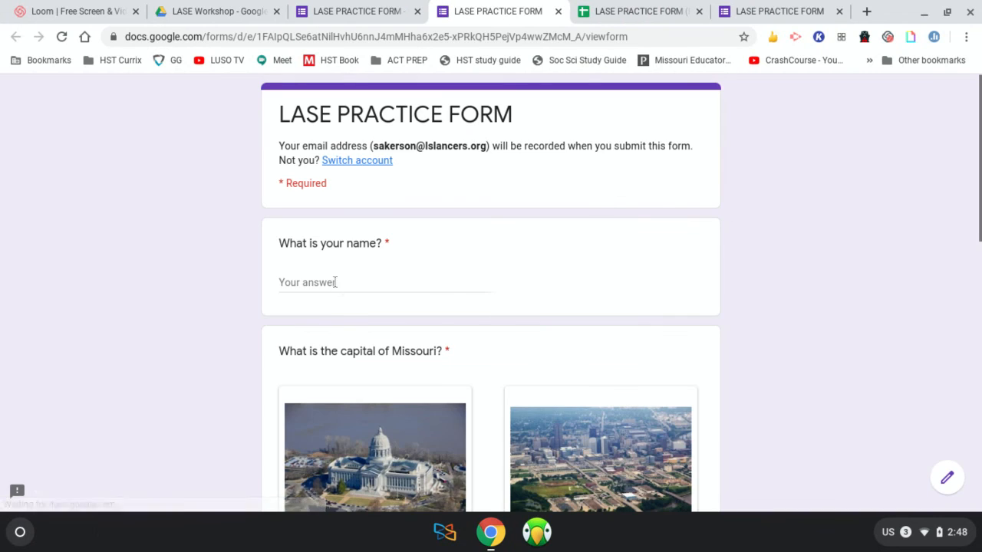
left_click(335, 282)
type("asdf")
scroll(384, 326, "down", 10)
left_click(295, 236)
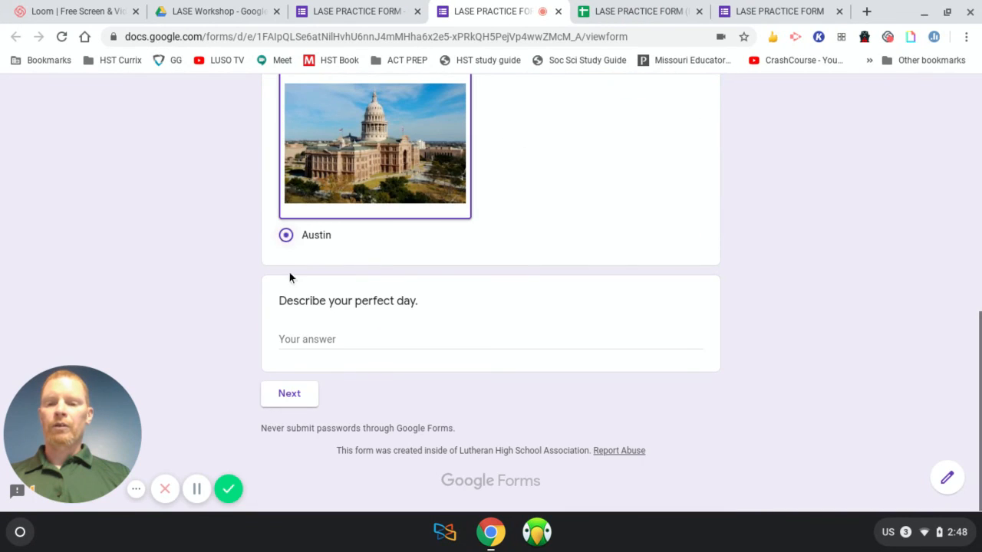
left_click(296, 391)
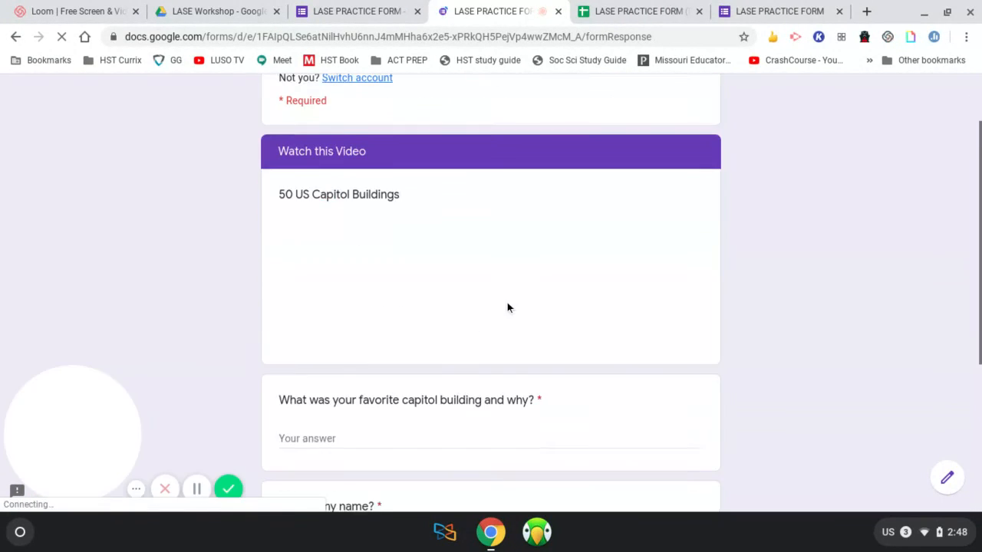
Answer the favorite capitol building question with "asdfa" and enter an incorrect first name for "What is my name?".
scroll(507, 307, "down", 2)
left_click(376, 288)
type("asdfa")
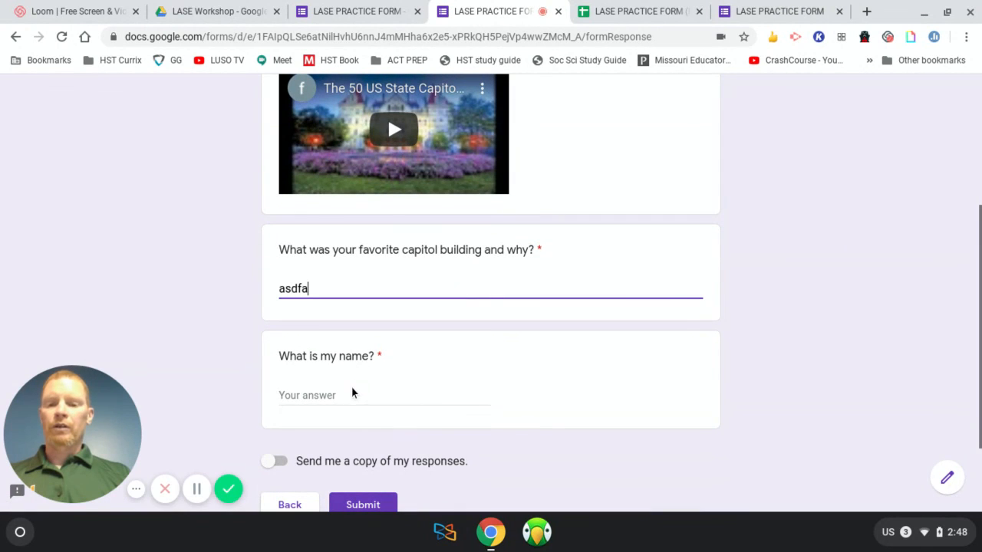
left_click(353, 393)
type("B")
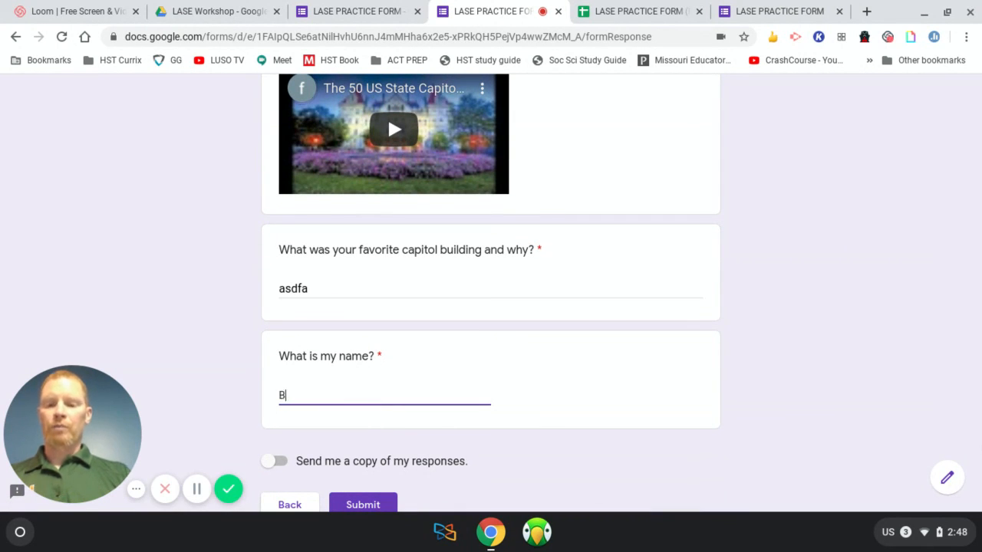
type("ill")
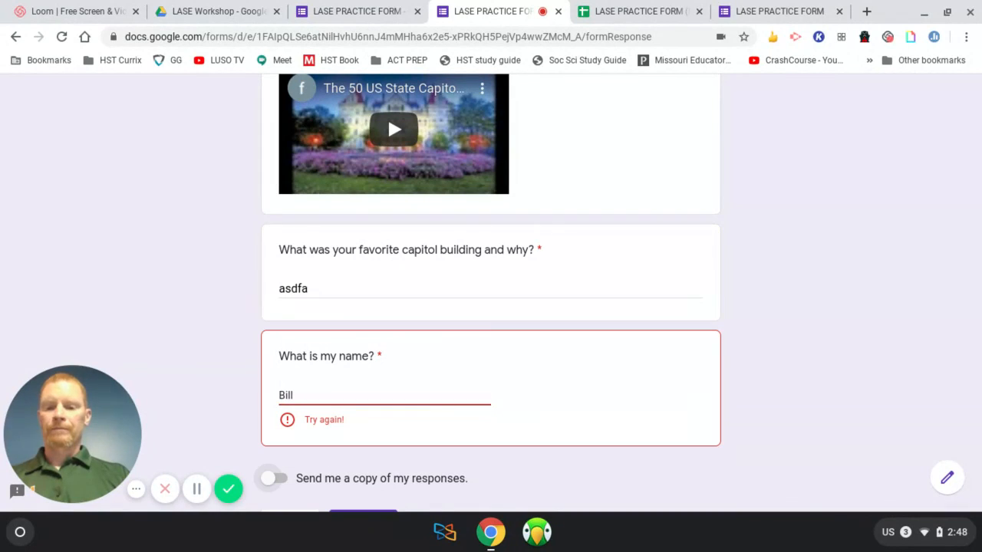
Replace the "What is my name?" answer with a different incorrect first name and try to submit the form.
left_click(335, 400)
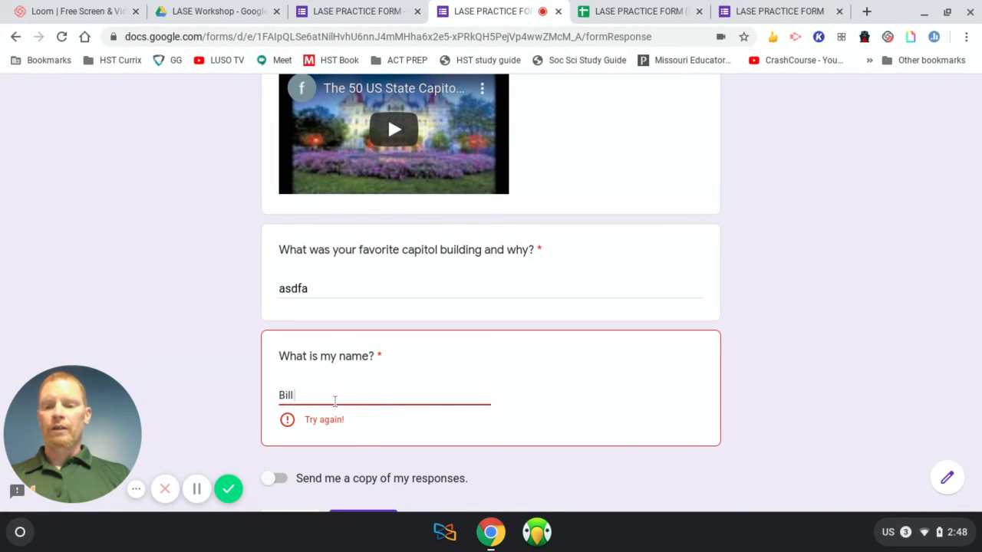
key("ctrl+a")
type("Frank")
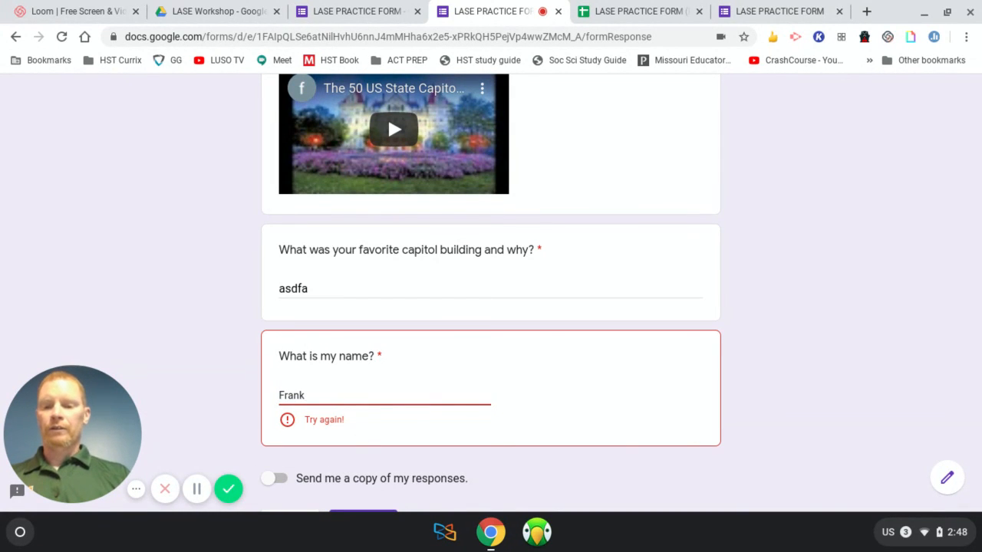
scroll(345, 386, "down", 2)
left_click(367, 392)
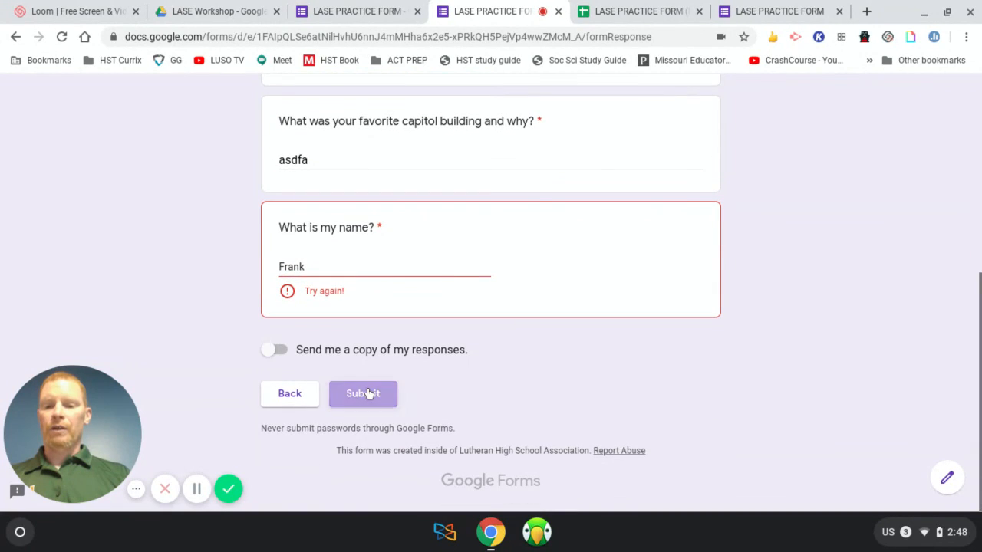
Try submitting the form with the expected first name in mixed case as the "What is my name?" answer.
key("ctrl+a")
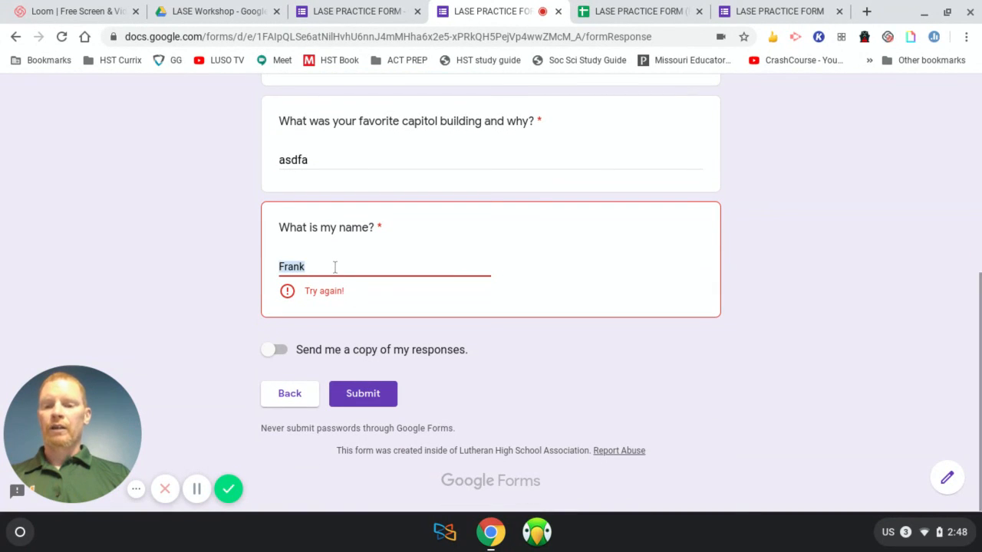
type("Scott")
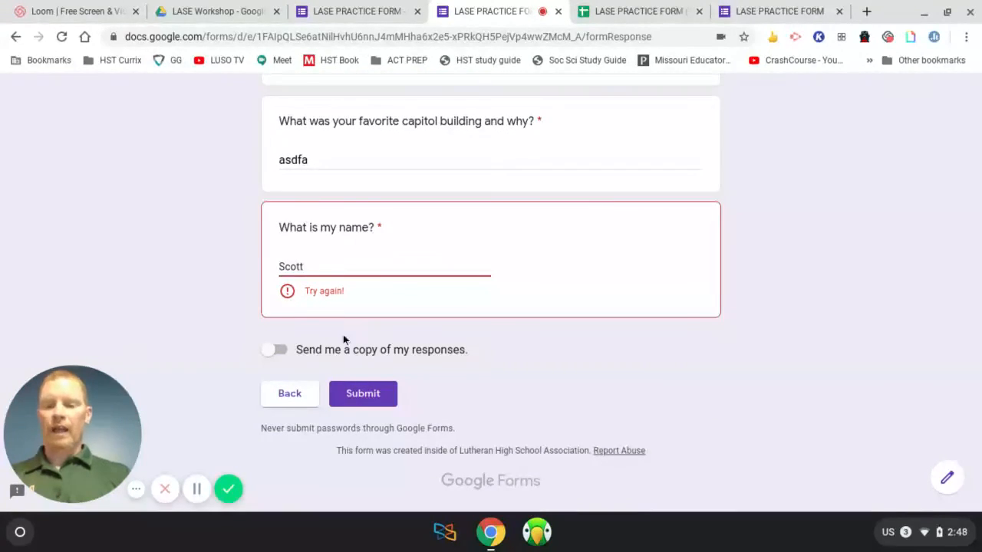
left_click(355, 394)
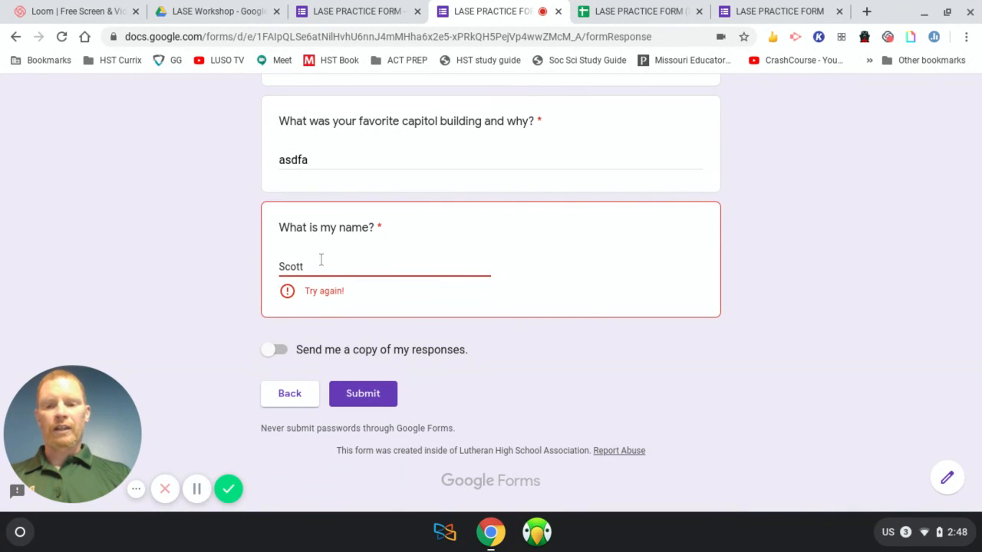
Enter the expected first name in all capitals, submit the form and return to the form editor.
key("ctrl+a")
type("SCOTT")
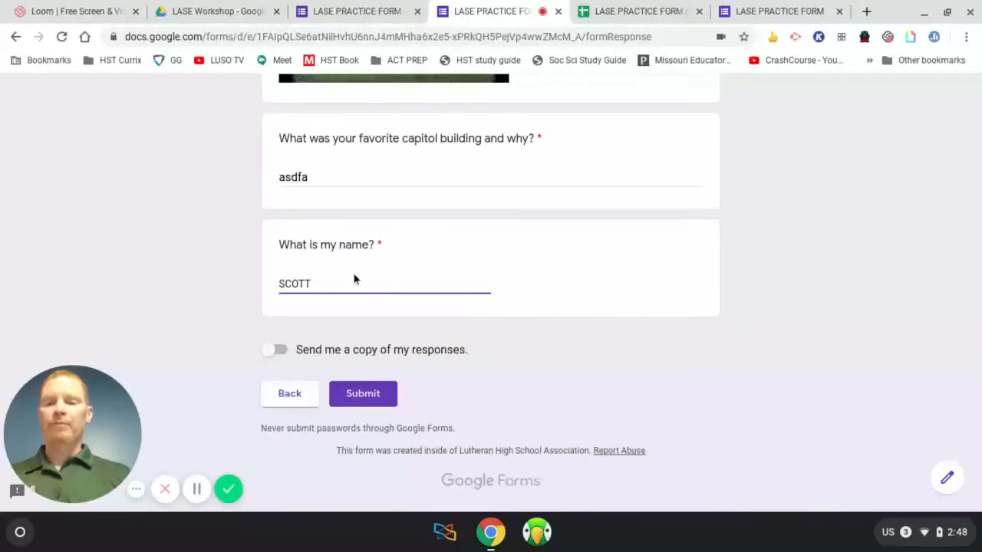
left_click(373, 398)
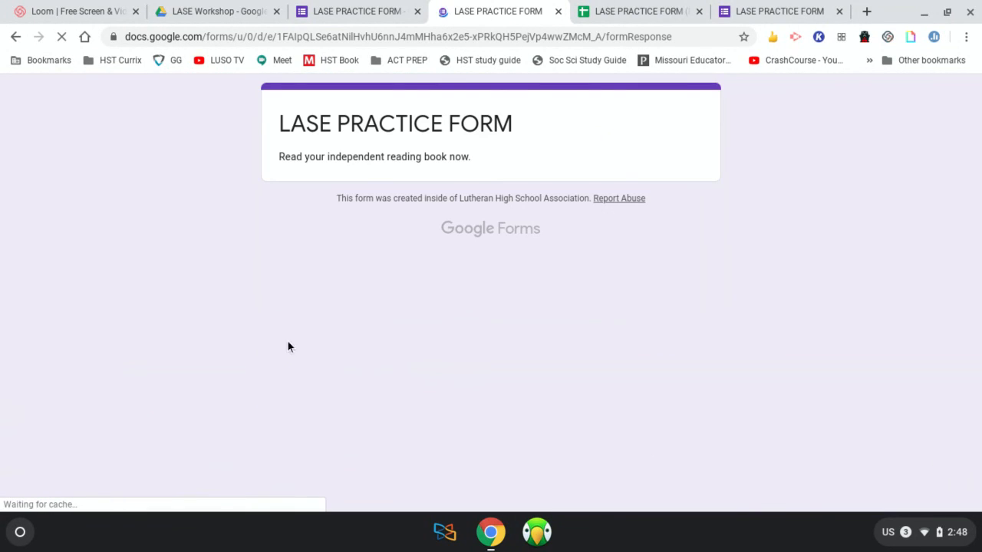
left_click(376, 12)
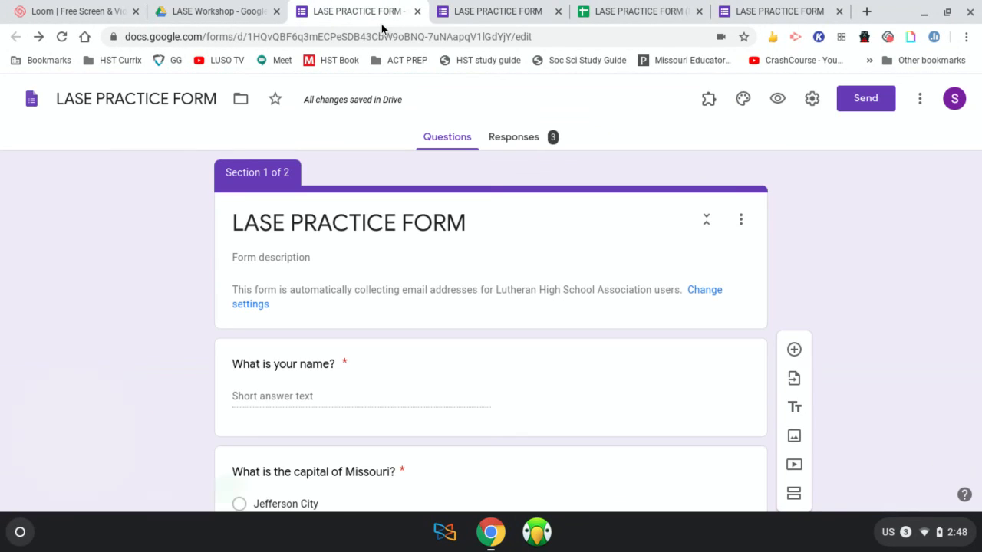